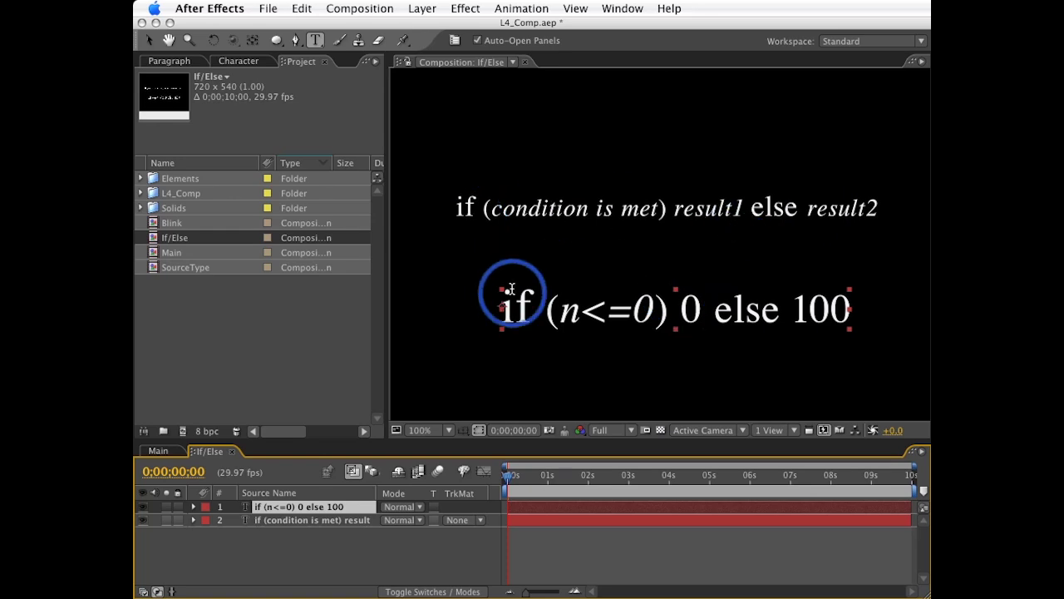
# Step: Create a new 720 x 480 NTSC DV composition named "Cursor Blink" with a 10-second duration
pyautogui.click(676, 399)
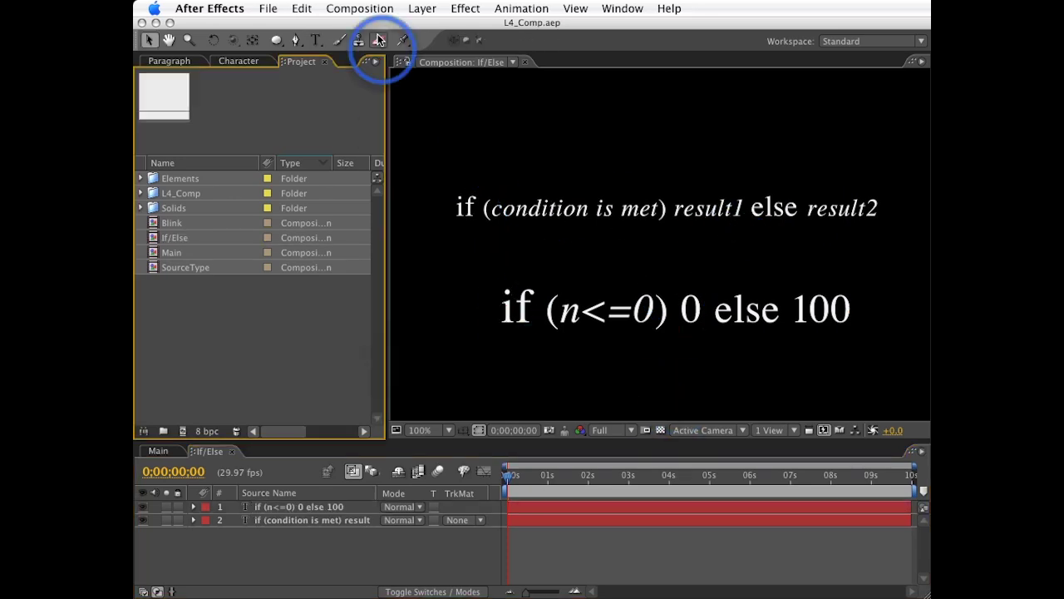
pyautogui.click(359, 8)
pyautogui.click(463, 28)
pyautogui.write('C')
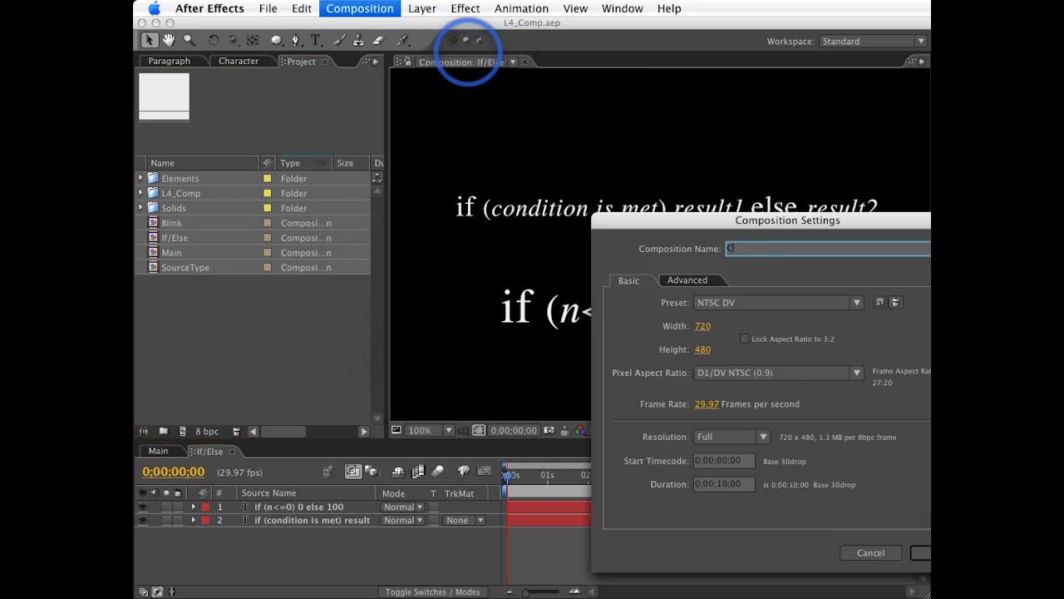
pyautogui.write('ursor Blink')
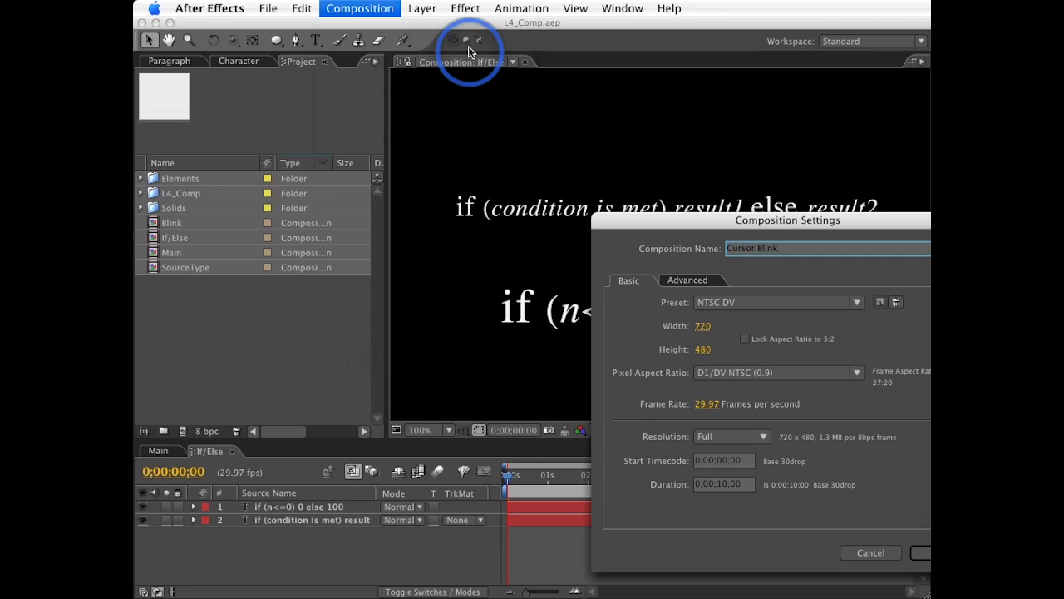
pyautogui.press('Return')
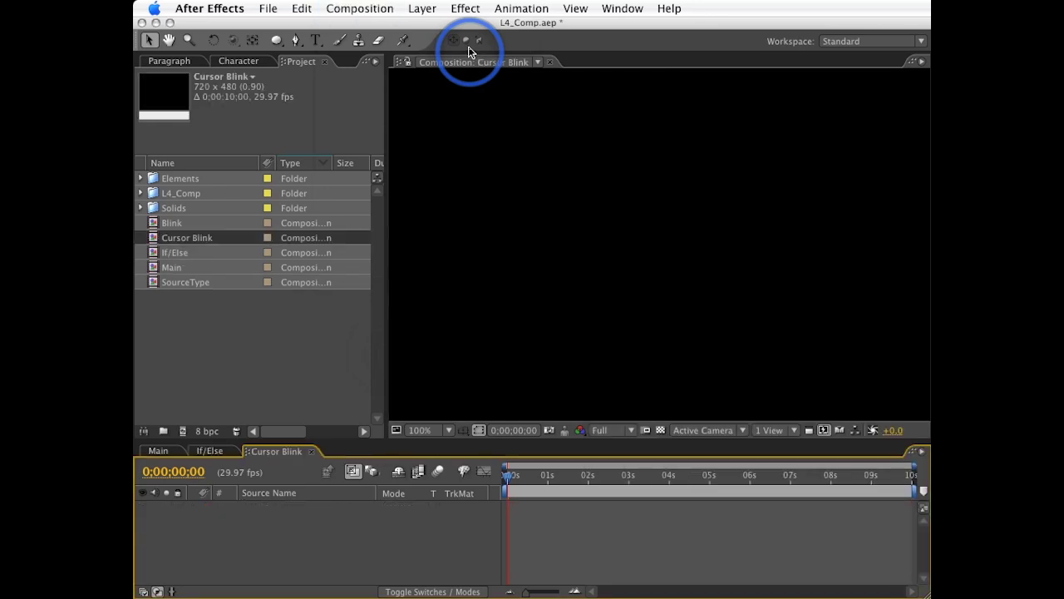
# Step: Add a text layer reading "//surveillance cam 1" to the Cursor Blink composition
pyautogui.click(309, 42)
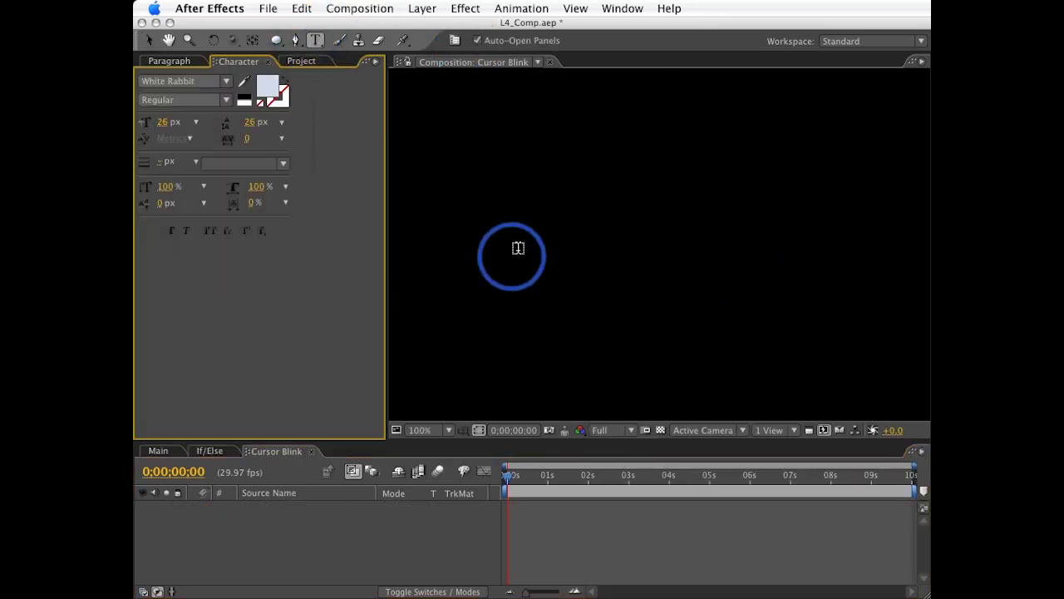
pyautogui.click(509, 247)
pyautogui.write('//')
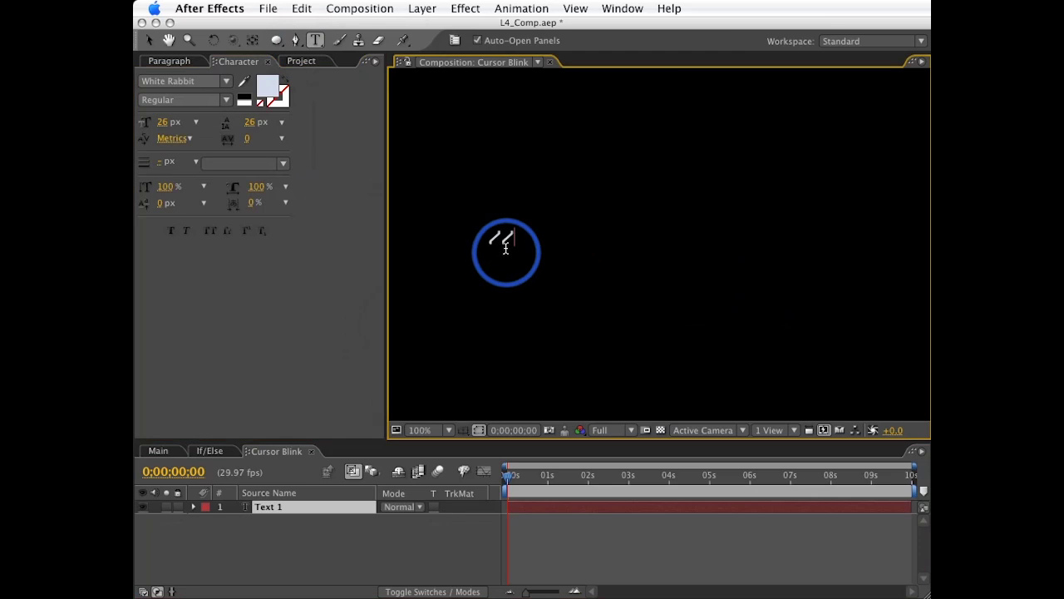
pyautogui.write('surve')
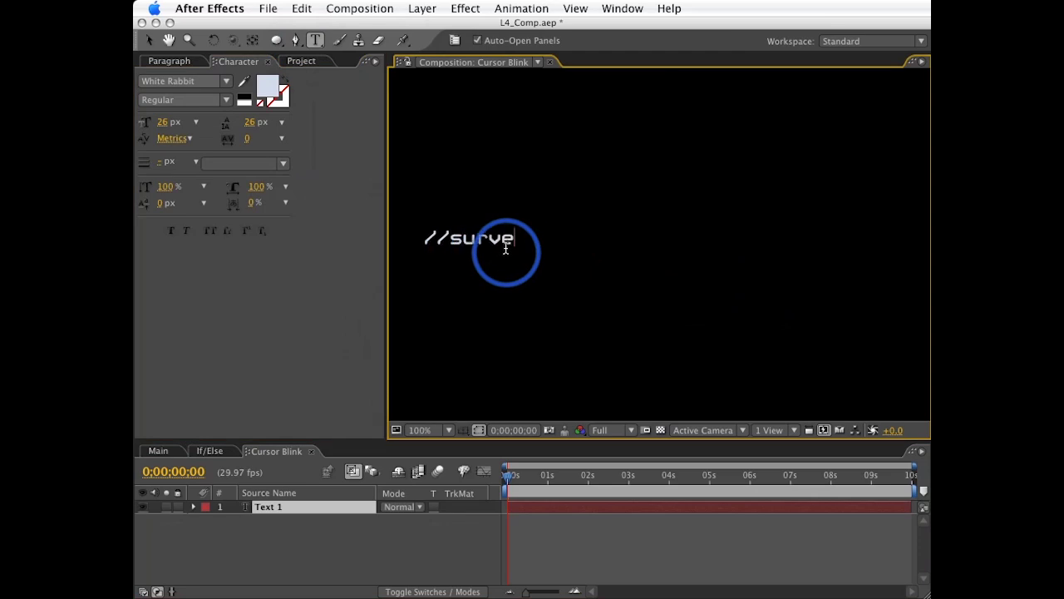
pyautogui.write('illance c')
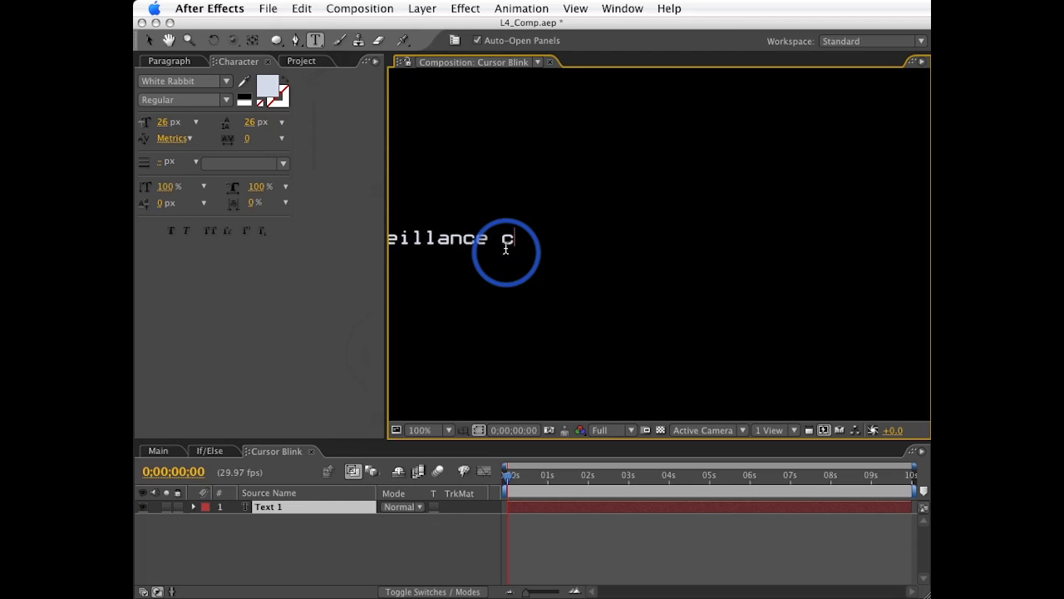
pyautogui.write('am 1')
pyautogui.press('KP_Enter')
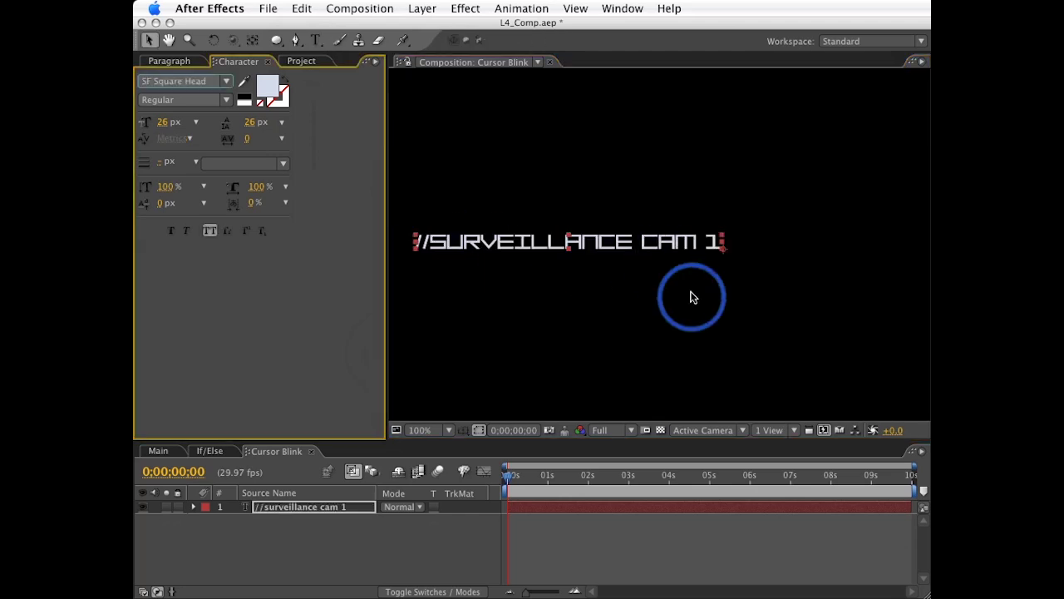
# Step: Create a 15 x 20 pixel solid named "Cursor" in light blue ACC0EE and place it just after the text's final 1
pyautogui.click(421, 9)
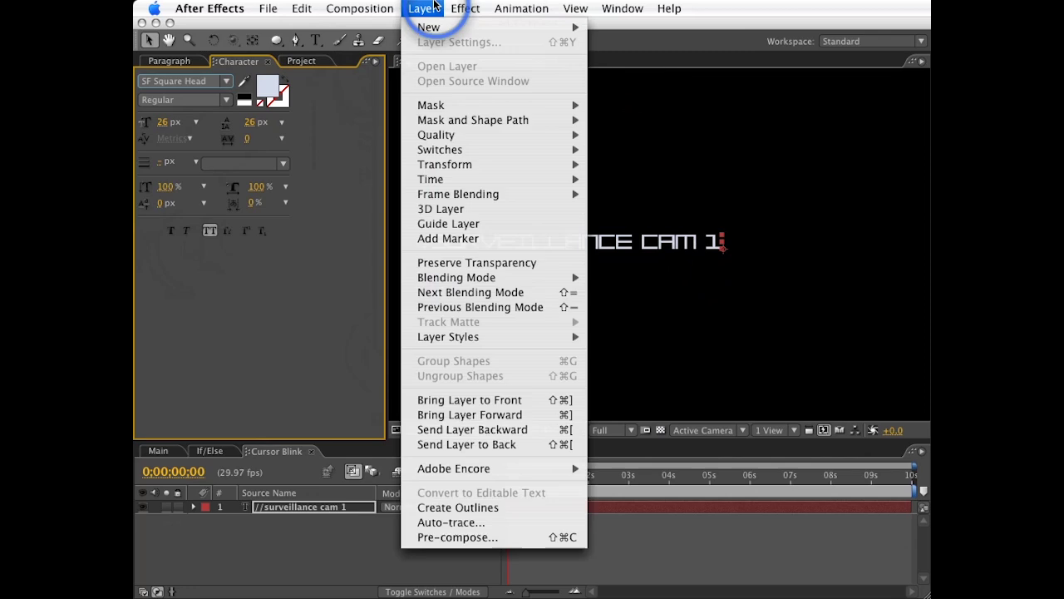
pyautogui.moveTo(429, 27)
pyautogui.click(621, 46)
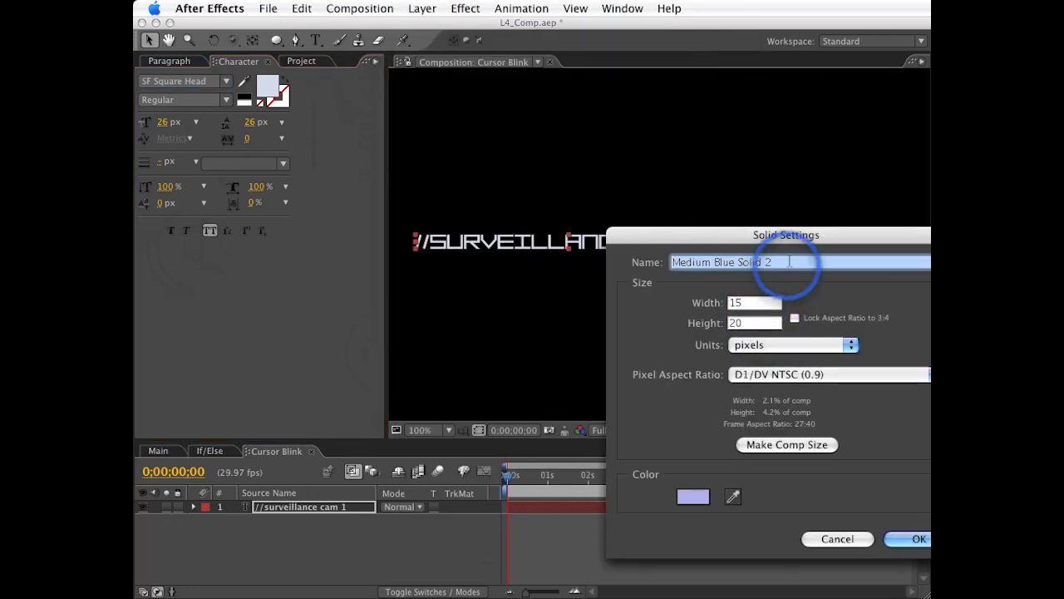
pyautogui.write('Cursor')
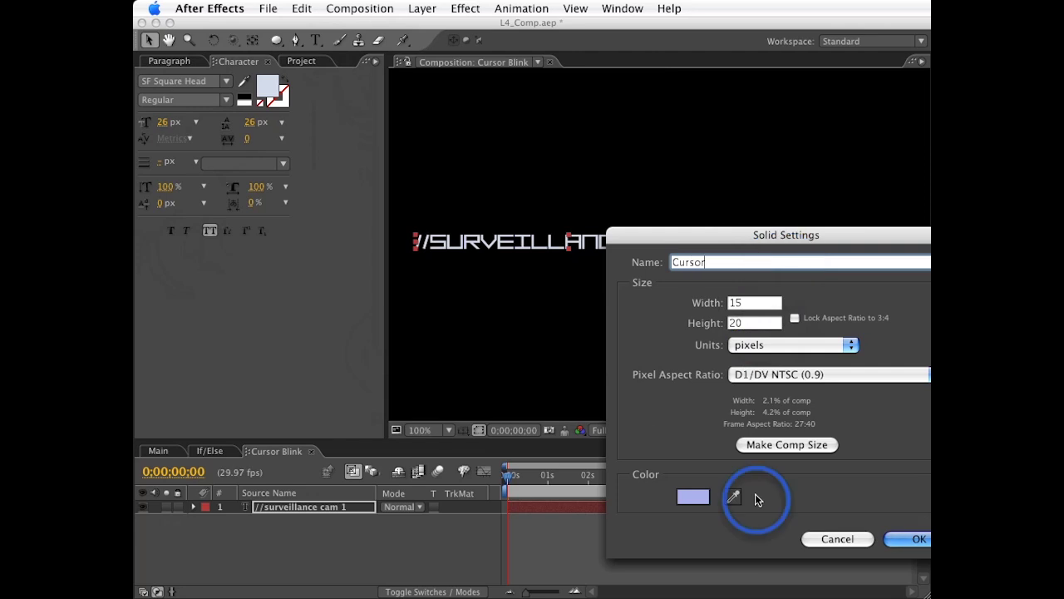
pyautogui.click(693, 496)
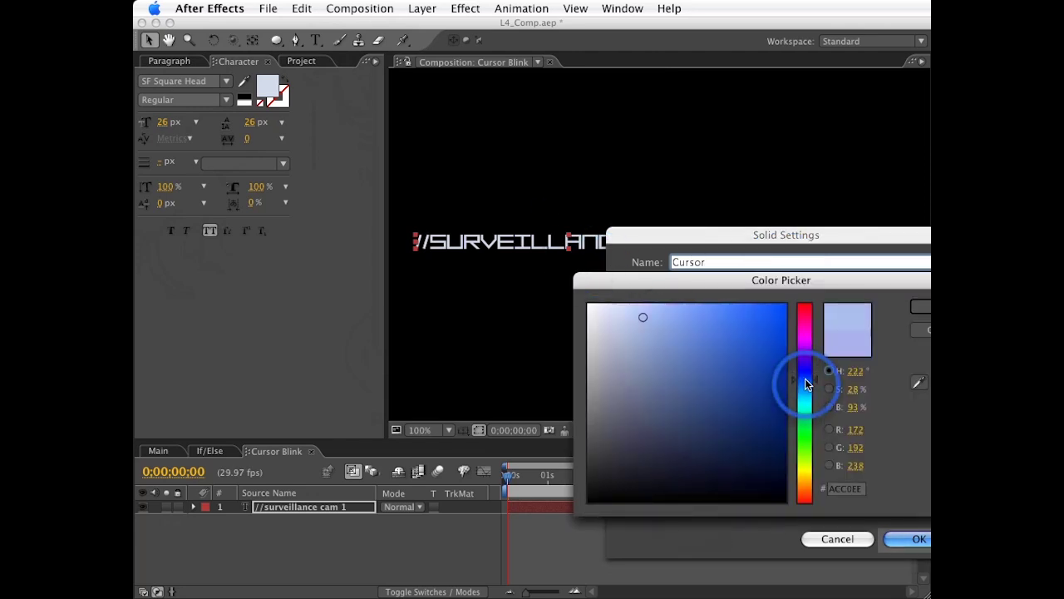
pyautogui.press('Return')
pyautogui.press('Return')
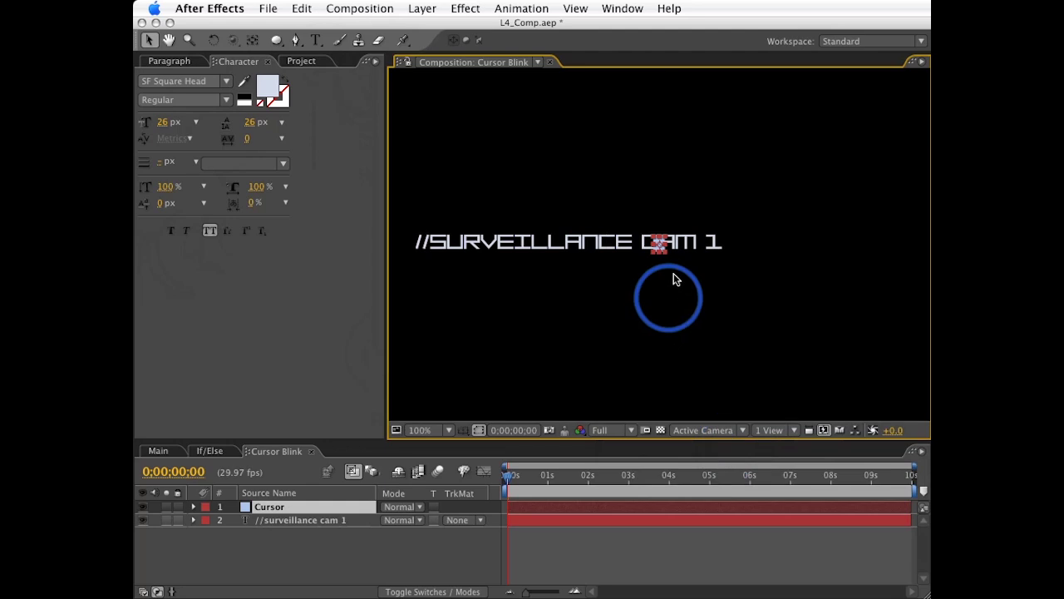
pyautogui.moveTo(659, 244); pyautogui.dragTo(736, 243)
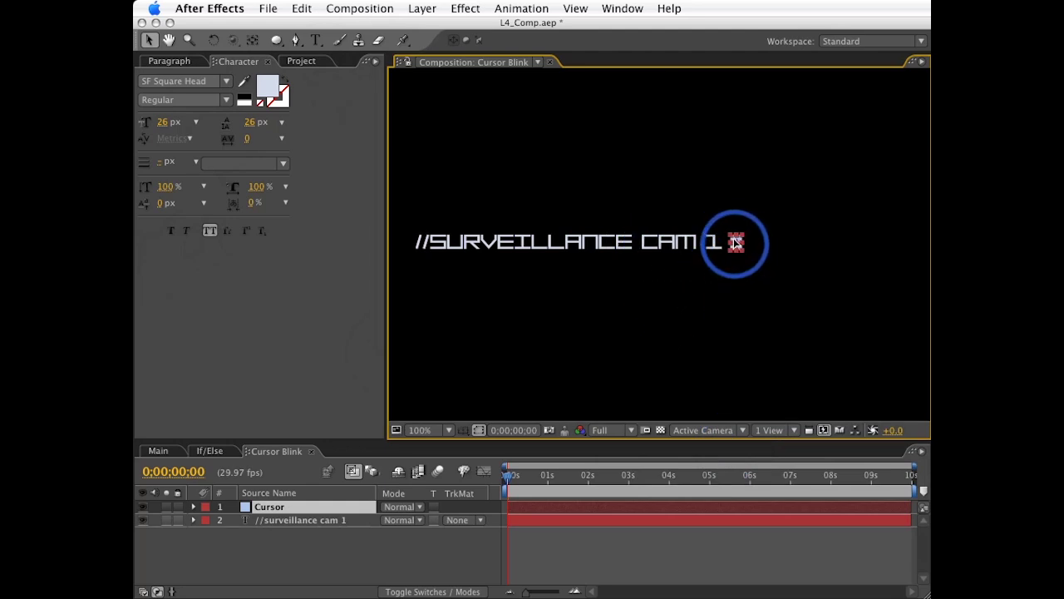
# Step: Give the Cursor layer's Opacity the expression "n = Math.sin(time*10); if (n<0) 0 else 100" and preview the composition from the first frame
pyautogui.press('super+shift+a')
pyautogui.press('t')
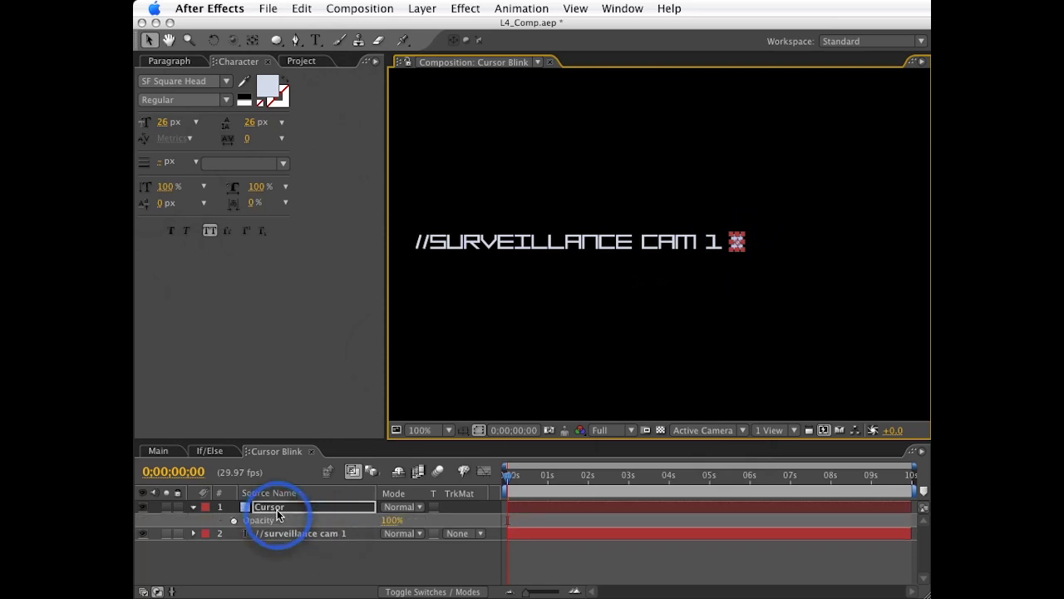
pyautogui.keyDown('alt'); pyautogui.click(235, 520); pyautogui.keyUp('alt')
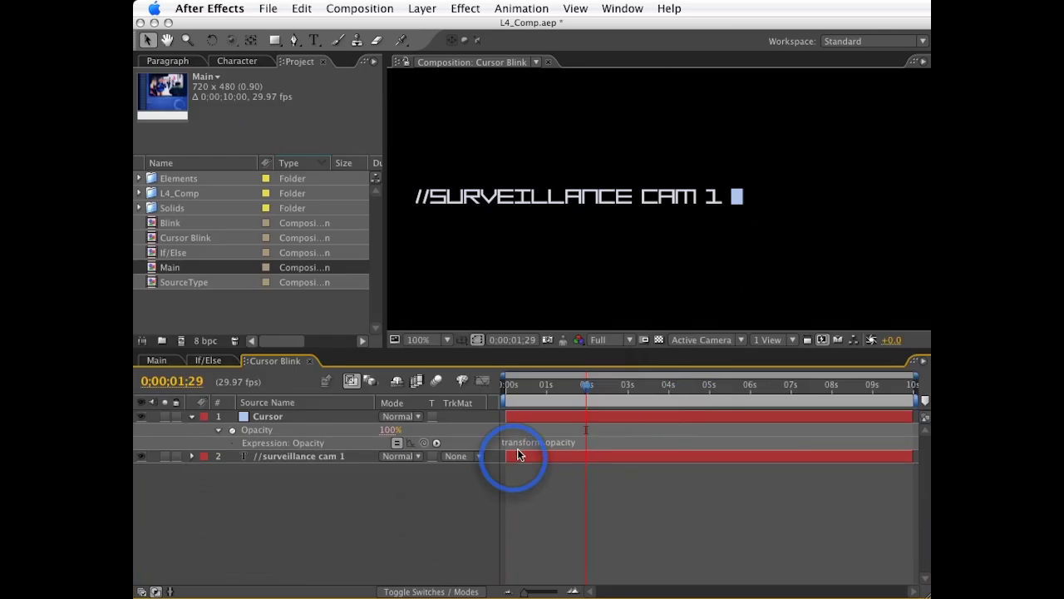
pyautogui.click(530, 441)
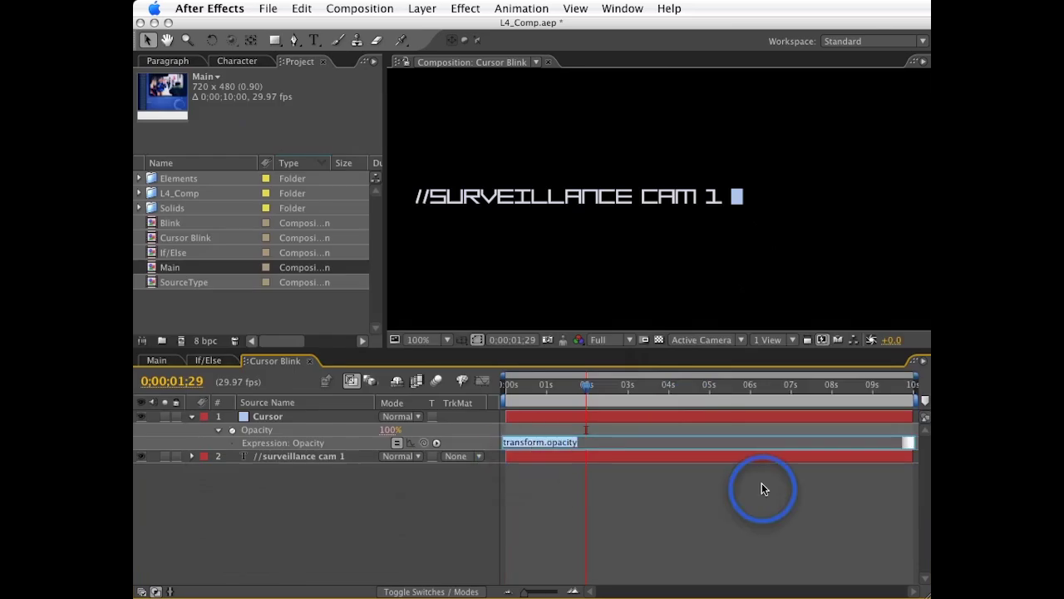
pyautogui.write('if')
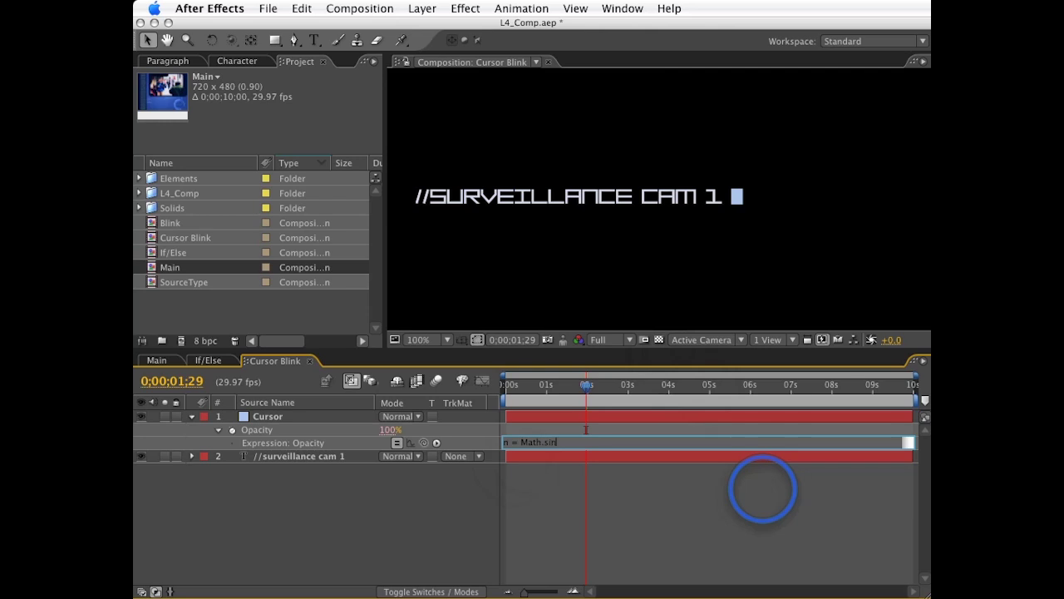
pyautogui.write('time*10);')
pyautogui.press('Return')
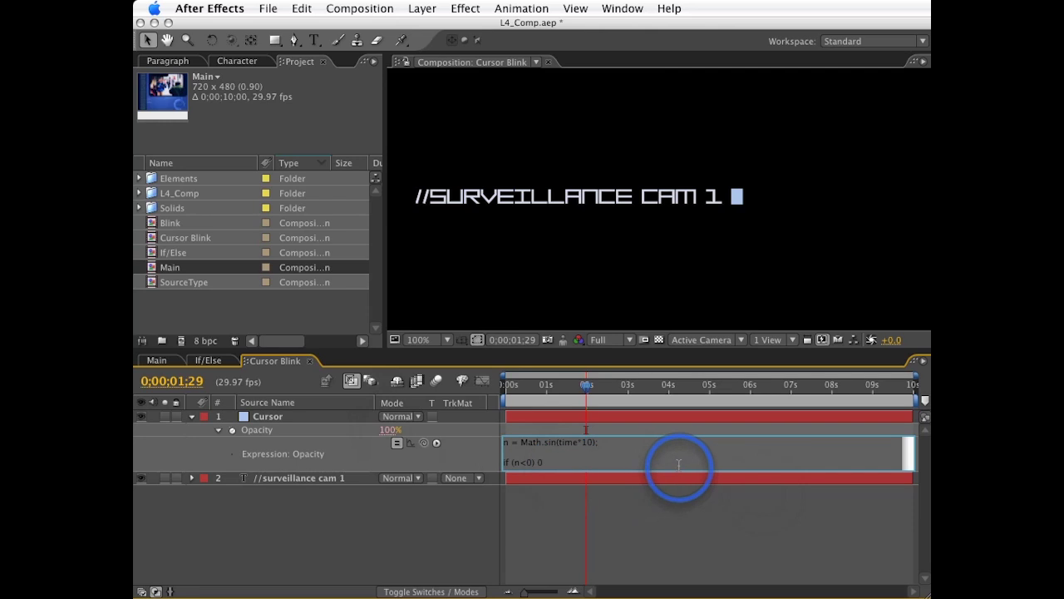
pyautogui.write('else 100')
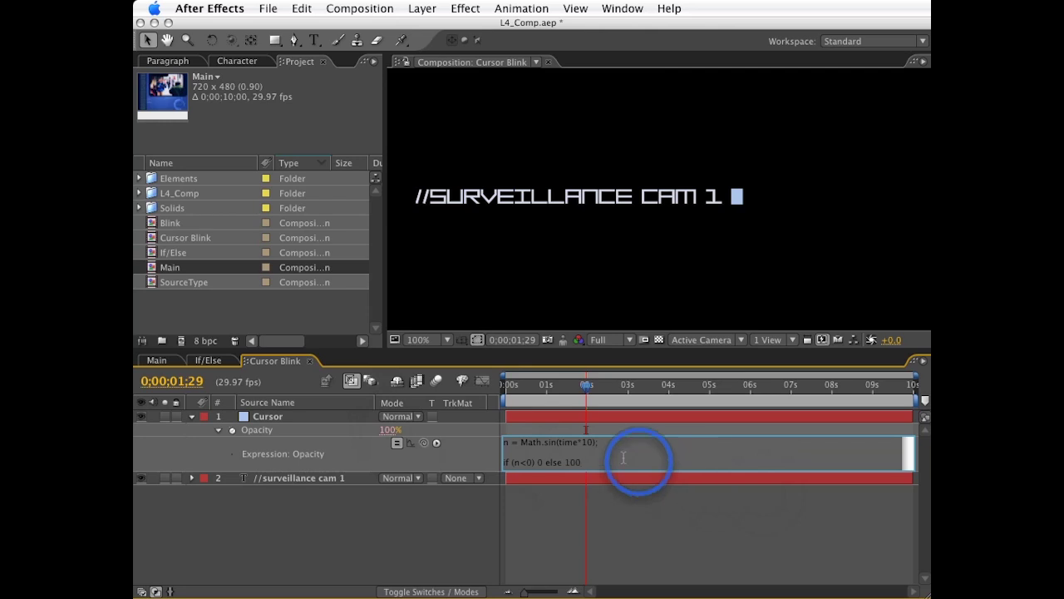
pyautogui.doubleClick(539, 463)
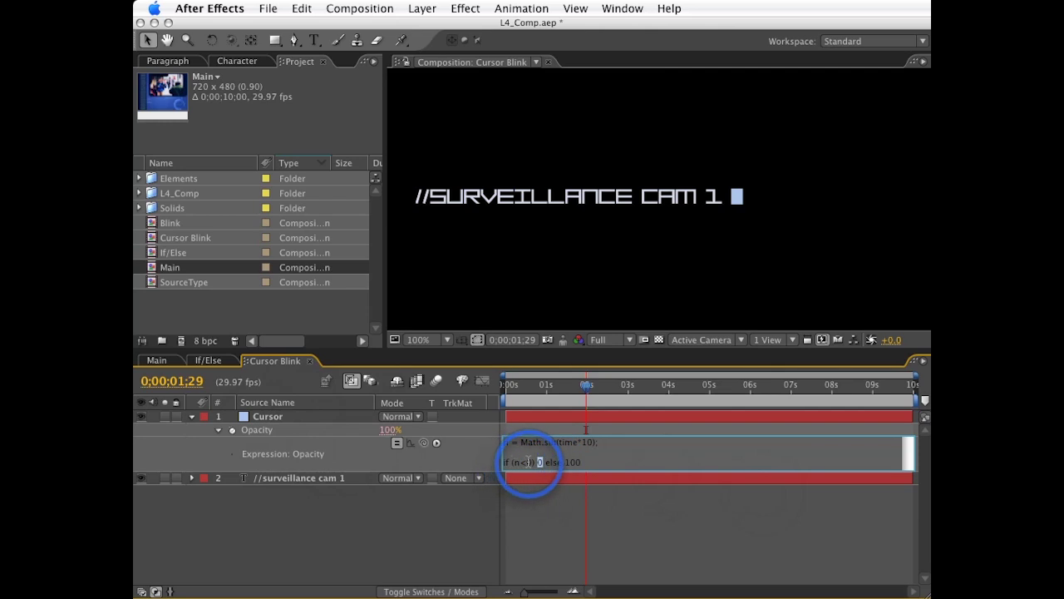
pyautogui.doubleClick(573, 462)
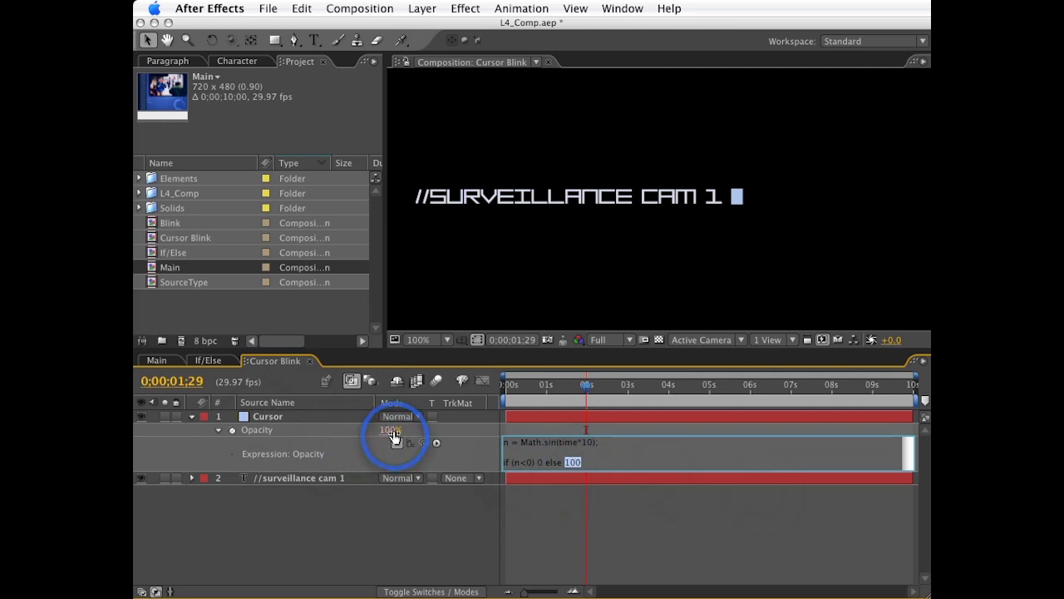
pyautogui.click(472, 453)
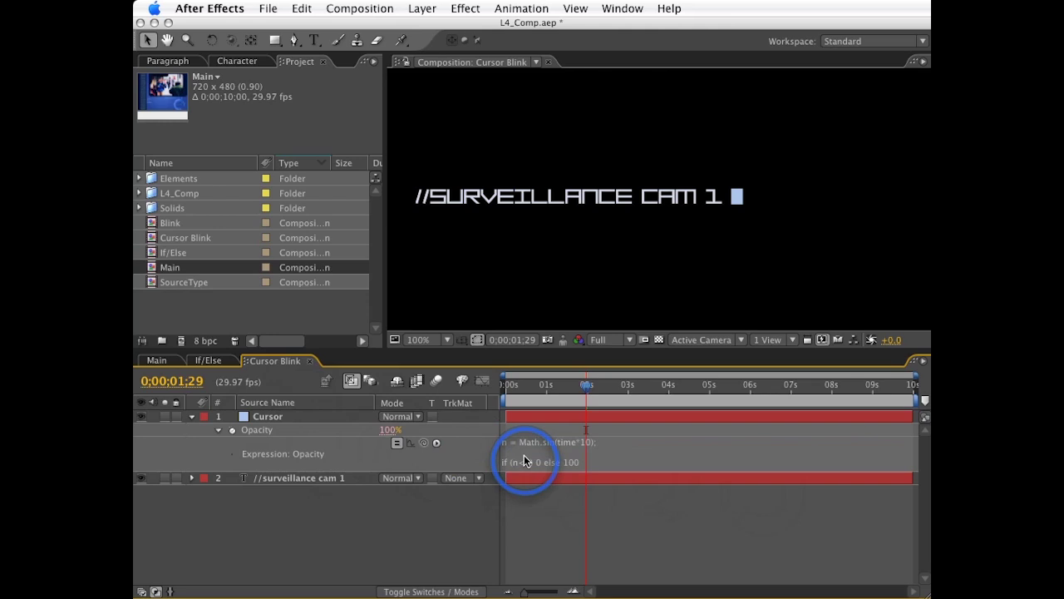
pyautogui.press('Home')
pyautogui.press('space')
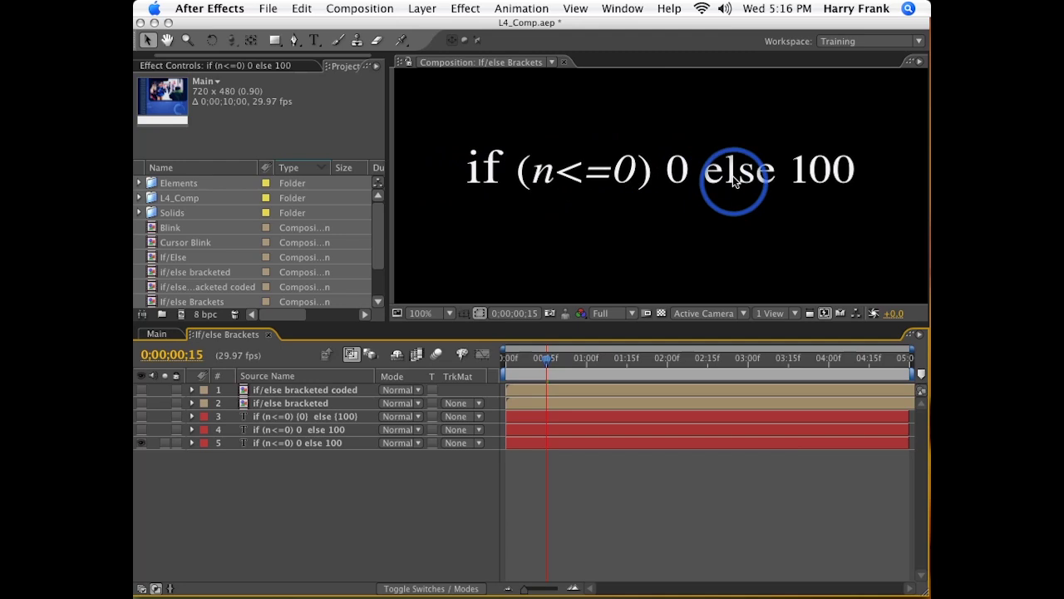
# Step: Compare the one-line if/else text with the "if/else bracketed" layer by swapping their visibility, ending on the one-line text
pyautogui.click(140, 443)
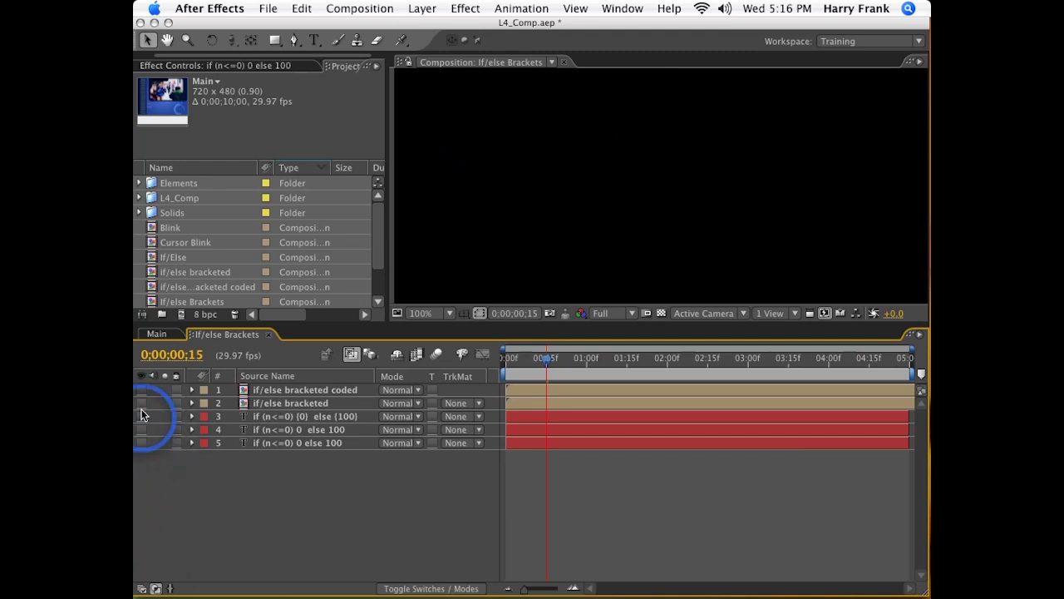
pyautogui.click(141, 402)
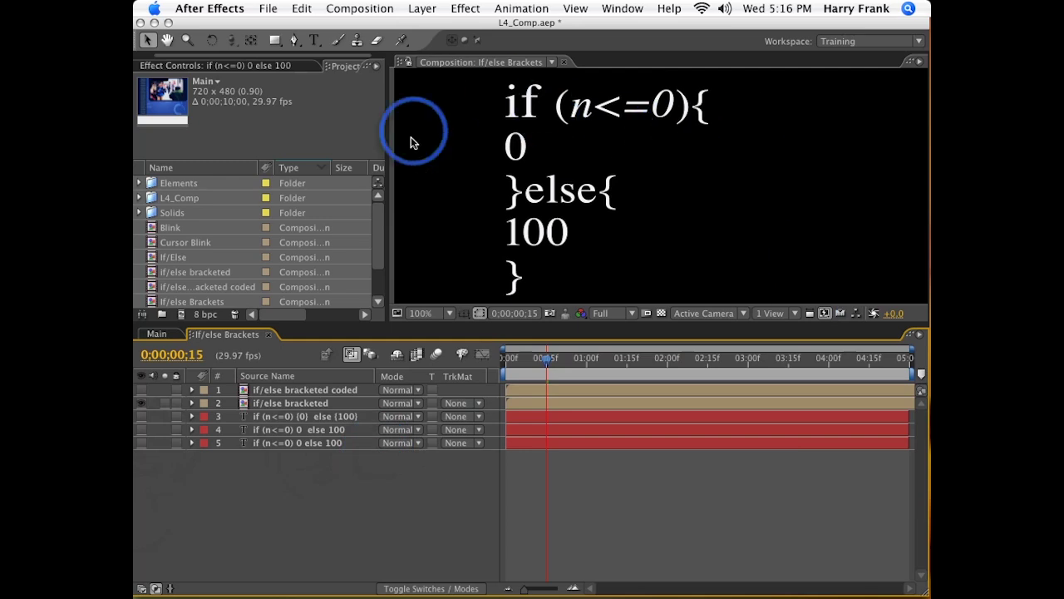
pyautogui.click(141, 402)
pyautogui.click(141, 442)
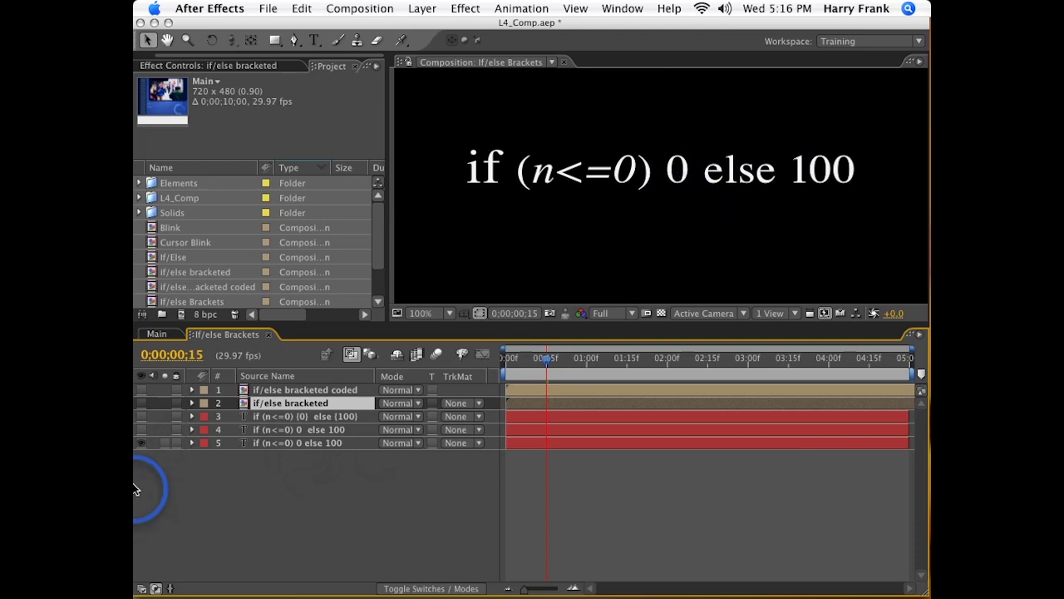
# Step: Replace the one-line if/else text with the multi-line version without brackets, and that with the version enclosing 0 and 100 in curly brackets
pyautogui.click(140, 443)
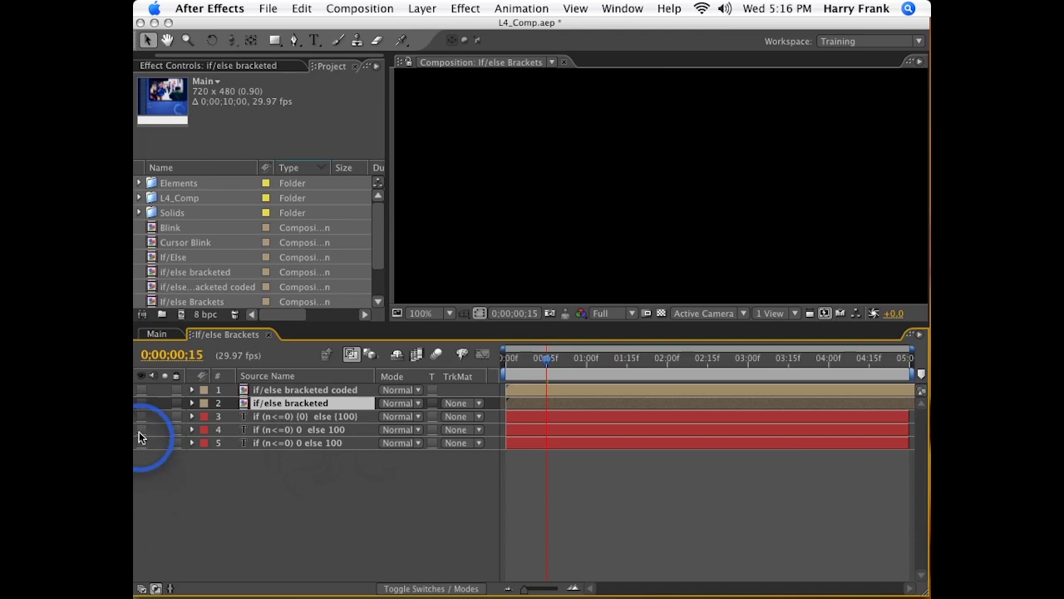
pyautogui.click(140, 431)
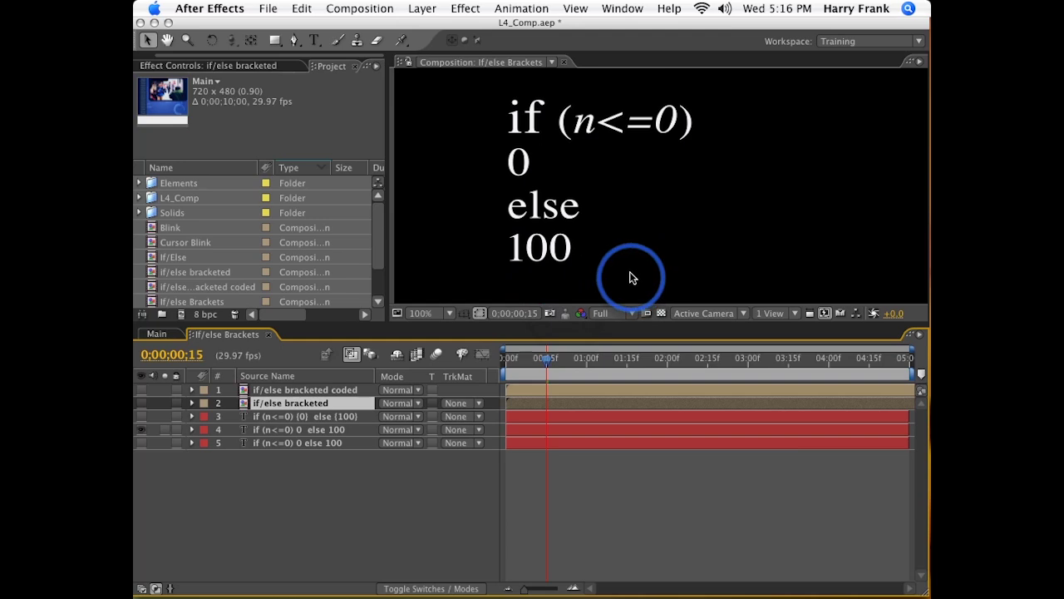
pyautogui.click(139, 429)
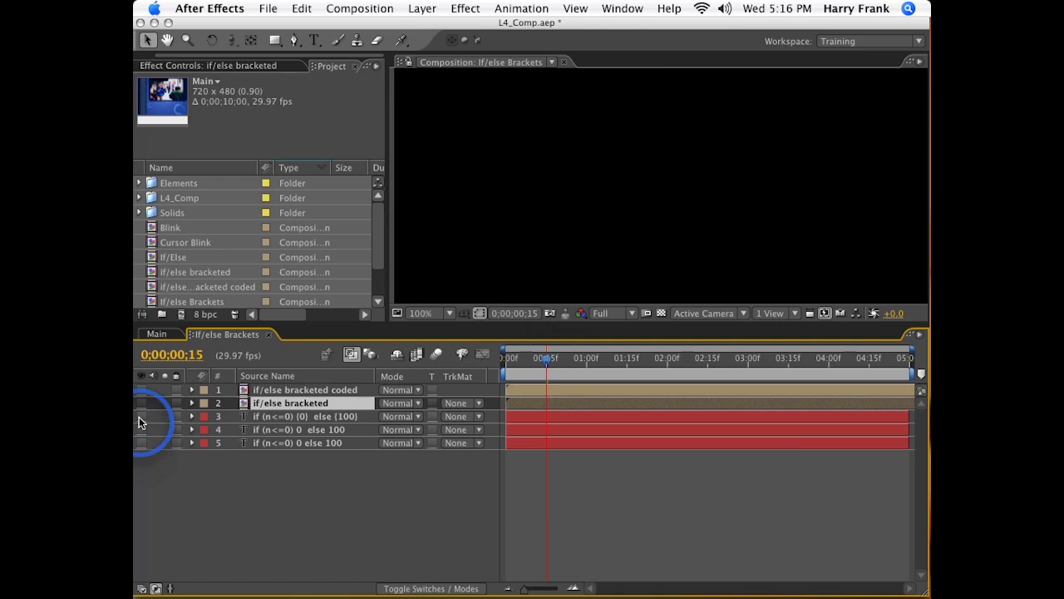
pyautogui.click(139, 417)
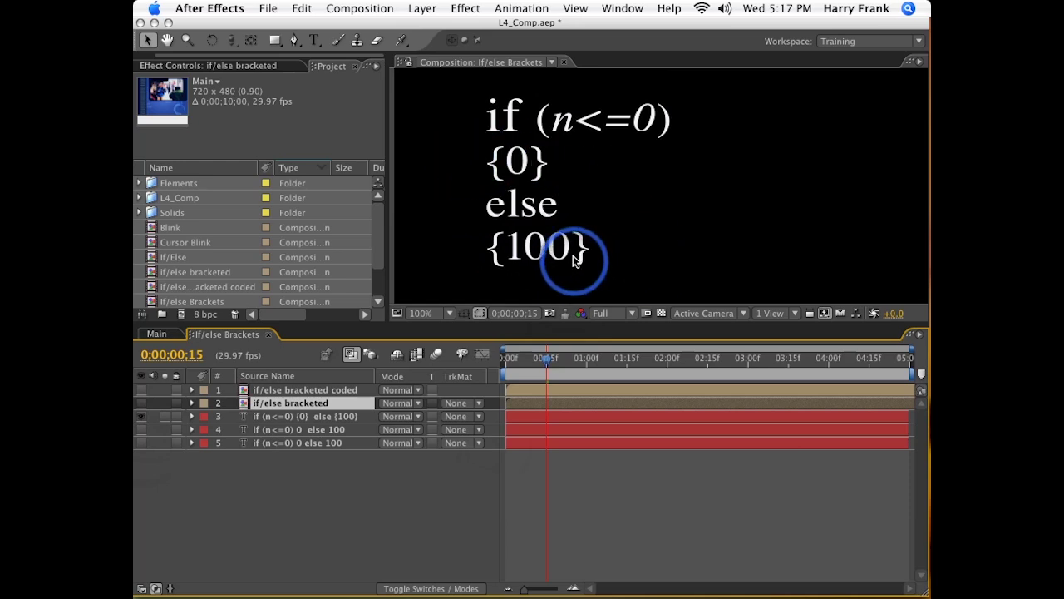
# Step: Hide the curly-bracket text layer, view the "if/else bracketed" layer in its place, and leave only "if/else bracketed coded" visible
pyautogui.click(141, 416)
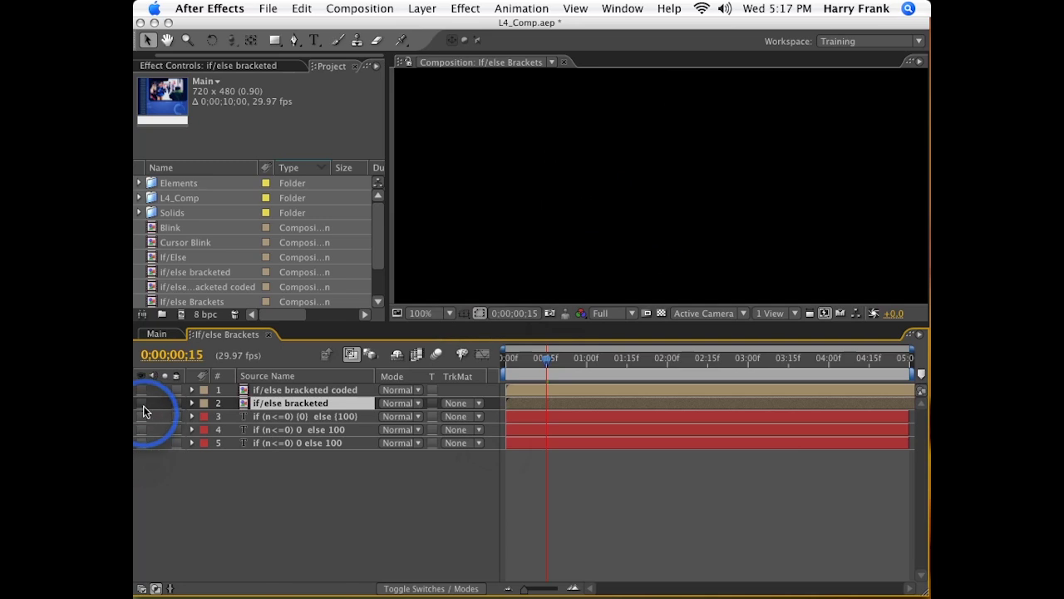
pyautogui.click(140, 402)
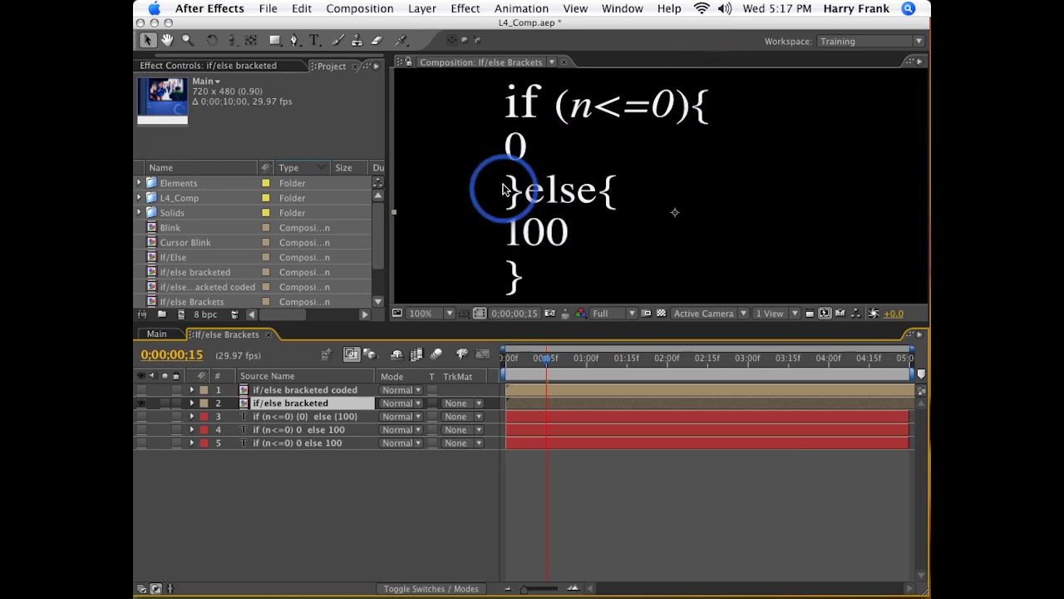
pyautogui.click(139, 403)
pyautogui.click(141, 390)
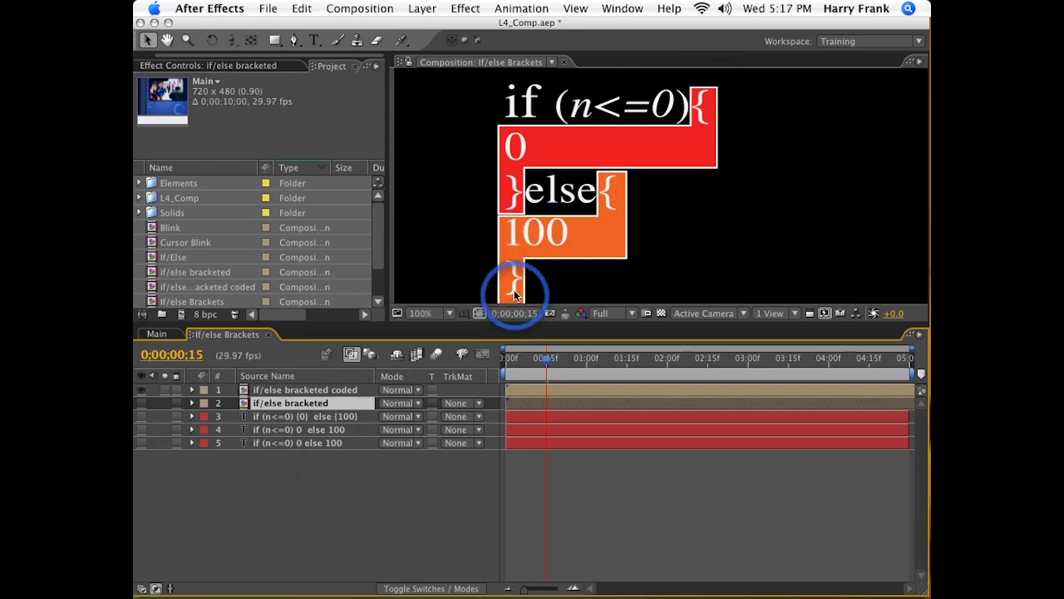
# Step: Hide the "if/else bracketed coded" layer, view the one-line if/else text, and swap it for the "if/else bracketed" layer
pyautogui.click(139, 391)
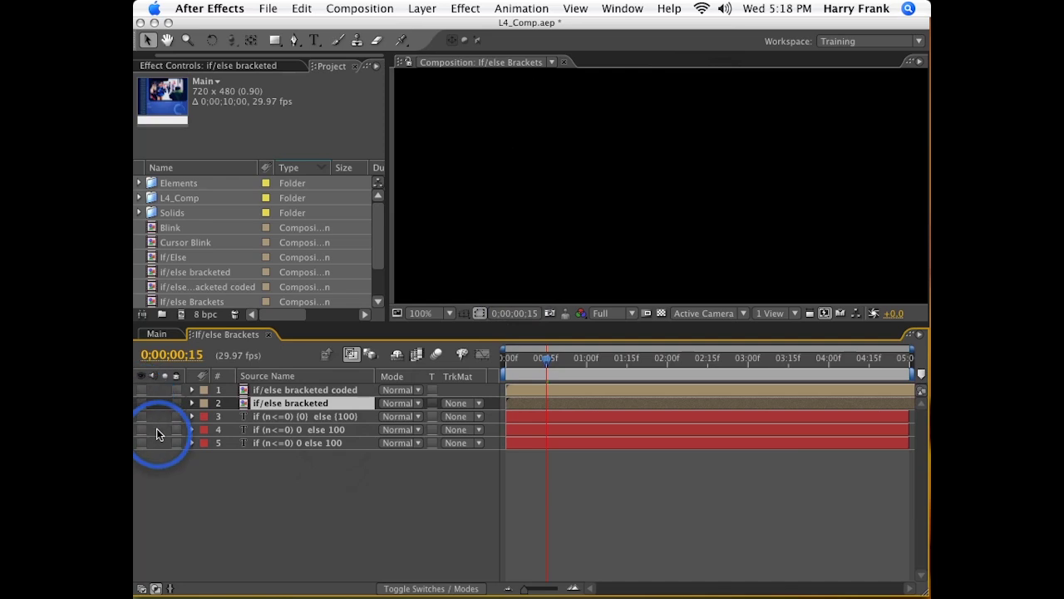
pyautogui.click(142, 442)
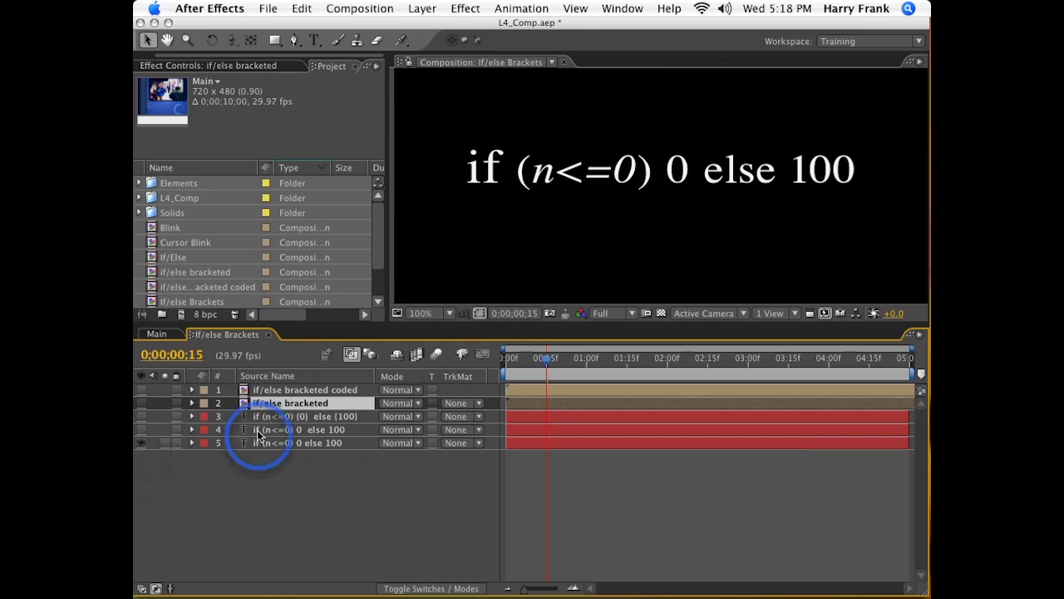
pyautogui.click(140, 402)
pyautogui.click(141, 443)
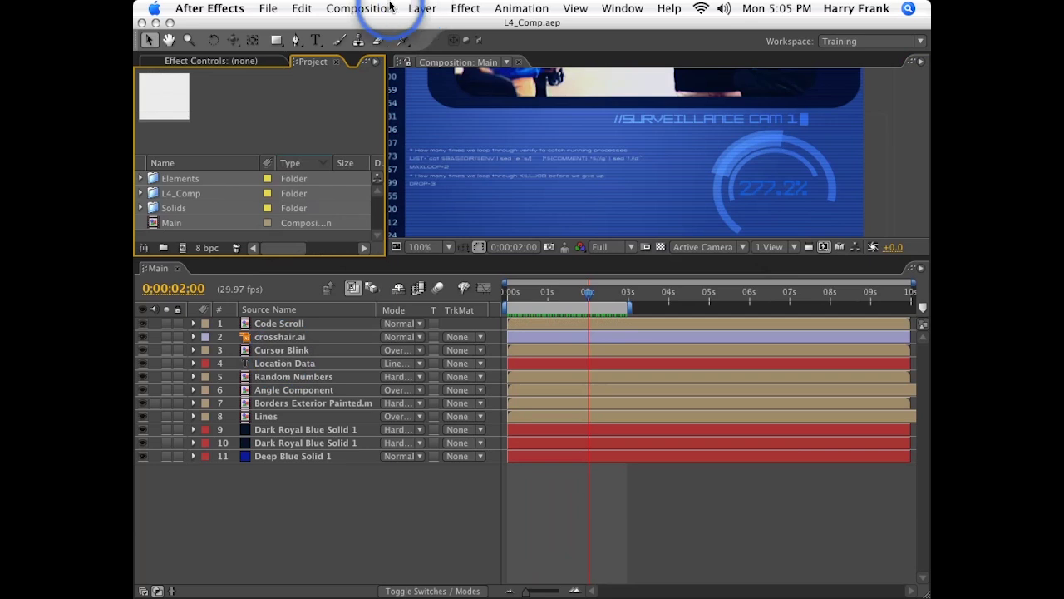
# Step: Create a new NTSC DV composition named "Angle Component"
pyautogui.click(359, 8)
pyautogui.click(385, 29)
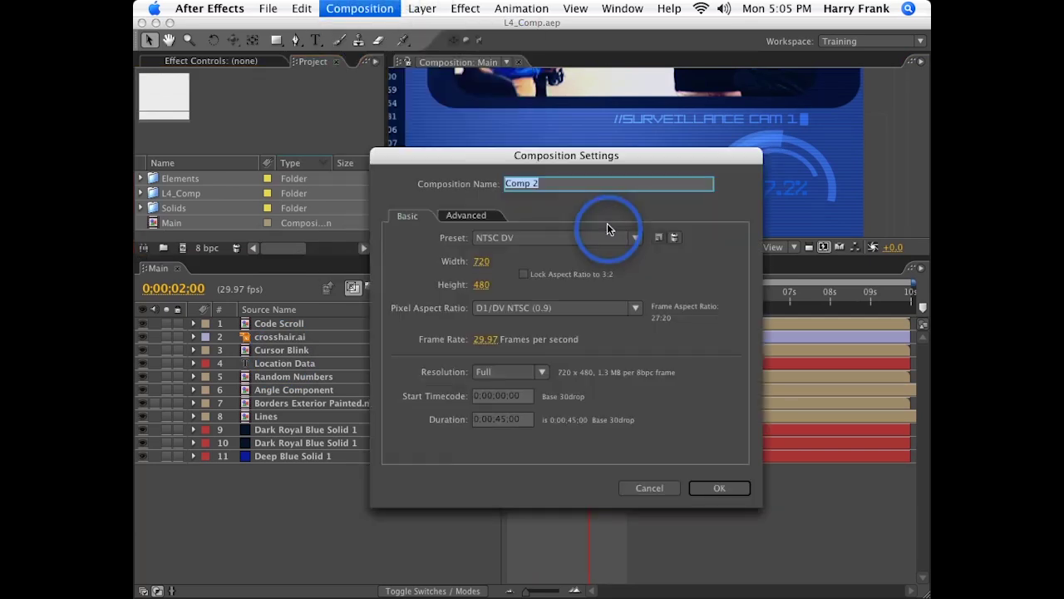
pyautogui.write('Angle Col')
pyautogui.write('ponent')
pyautogui.press('Return')
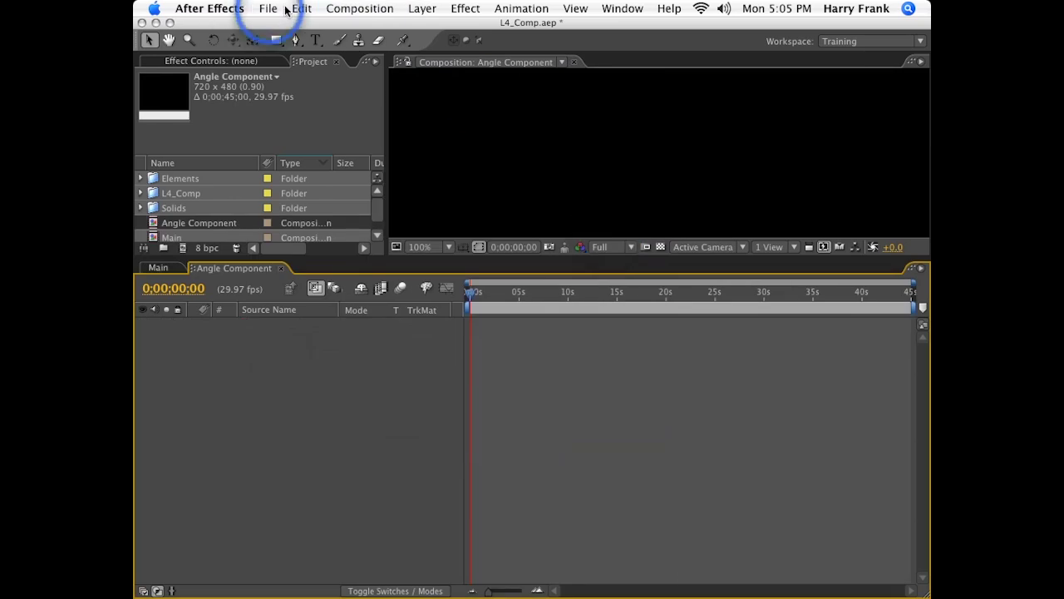
# Step: Add a white 720 x 480 solid layer named "Circle 1" to the Angle Component composition
pyautogui.click(428, 8)
pyautogui.moveTo(429, 27)
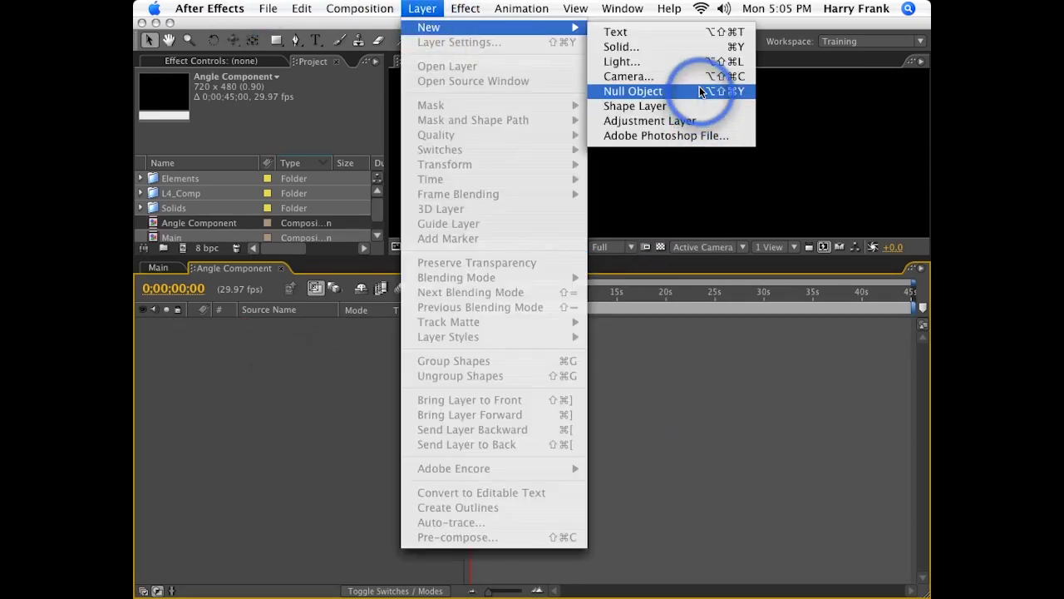
pyautogui.click(707, 47)
pyautogui.write('C')
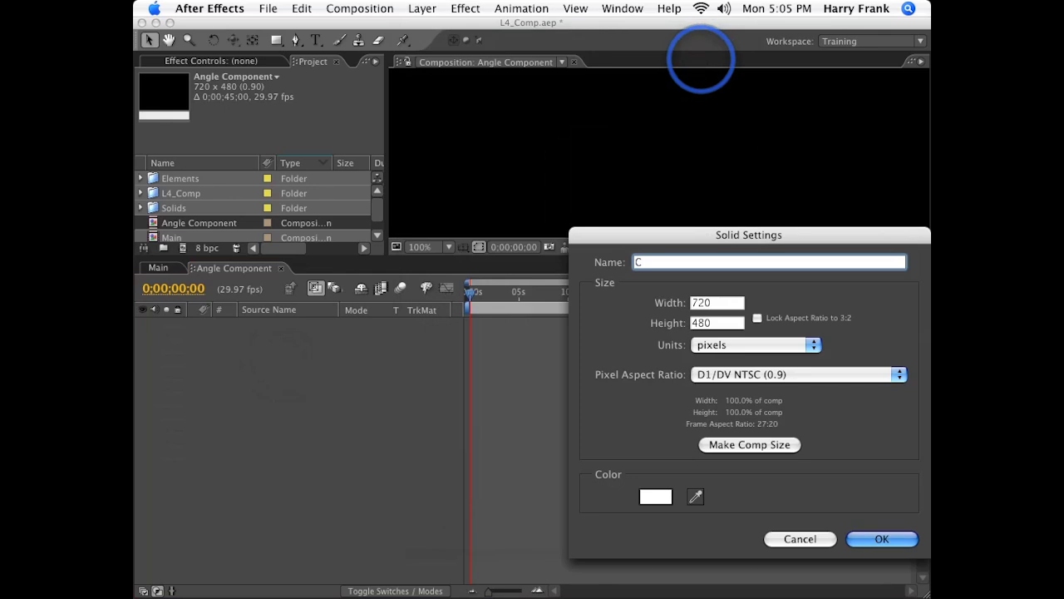
pyautogui.write('ircle 1')
pyautogui.press('Return')
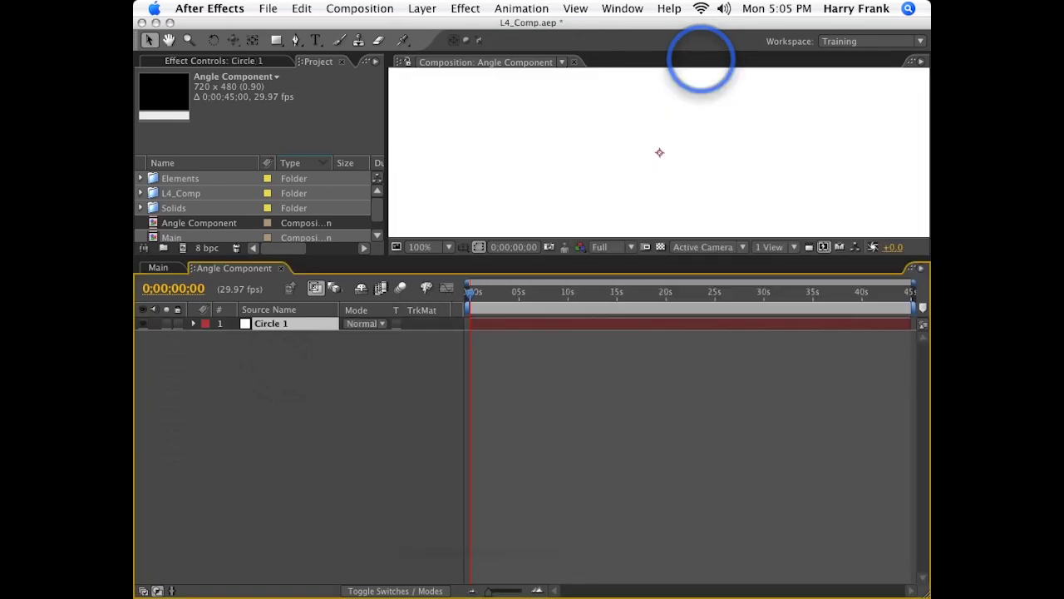
# Step: Apply the Circle effect to the Circle 1 solid and set its Edge option to Thickness
pyautogui.click(466, 9)
pyautogui.moveTo(510, 201)
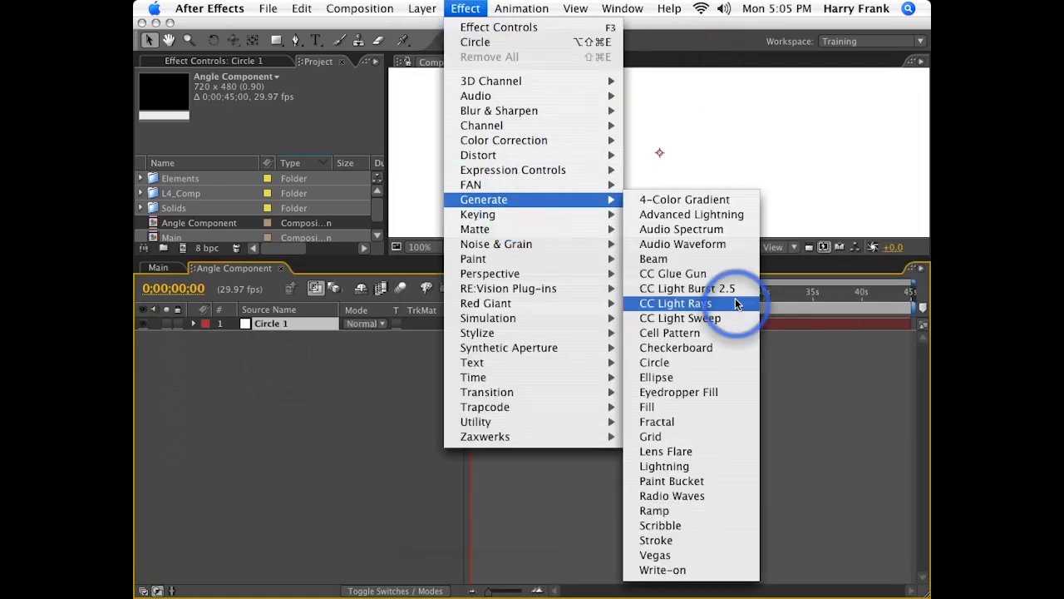
pyautogui.click(707, 362)
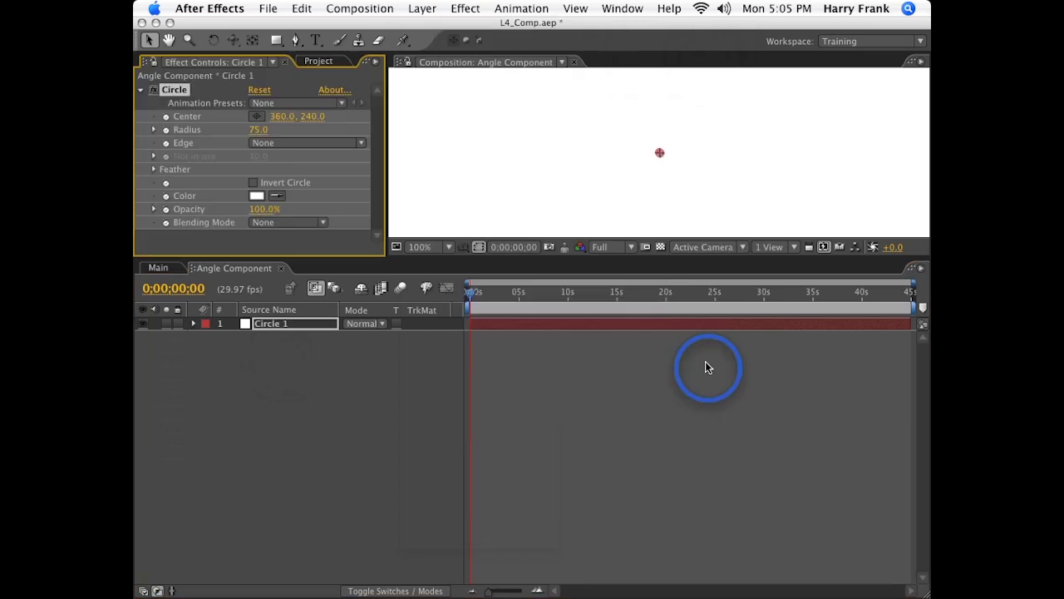
pyautogui.click(258, 143)
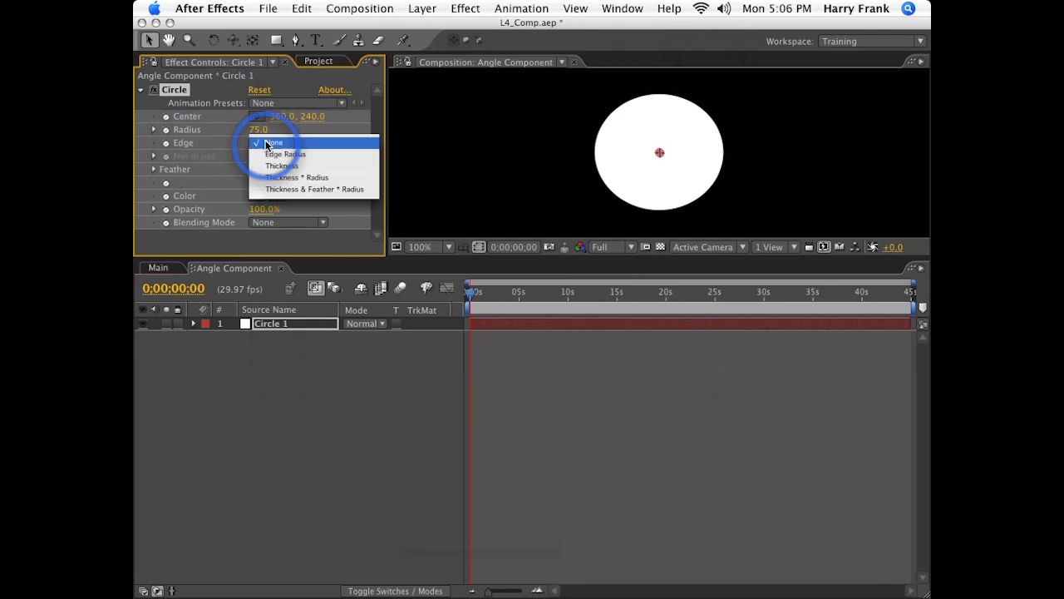
pyautogui.click(290, 166)
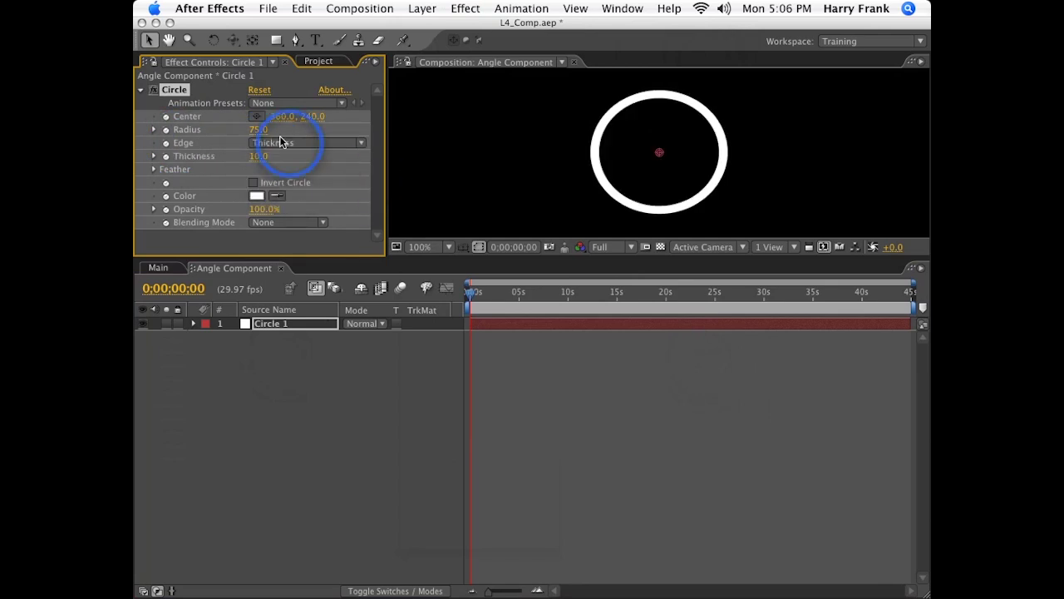
# Step: Set the Circle effect's Thickness to 40 and its Radius to 200
pyautogui.click(256, 163)
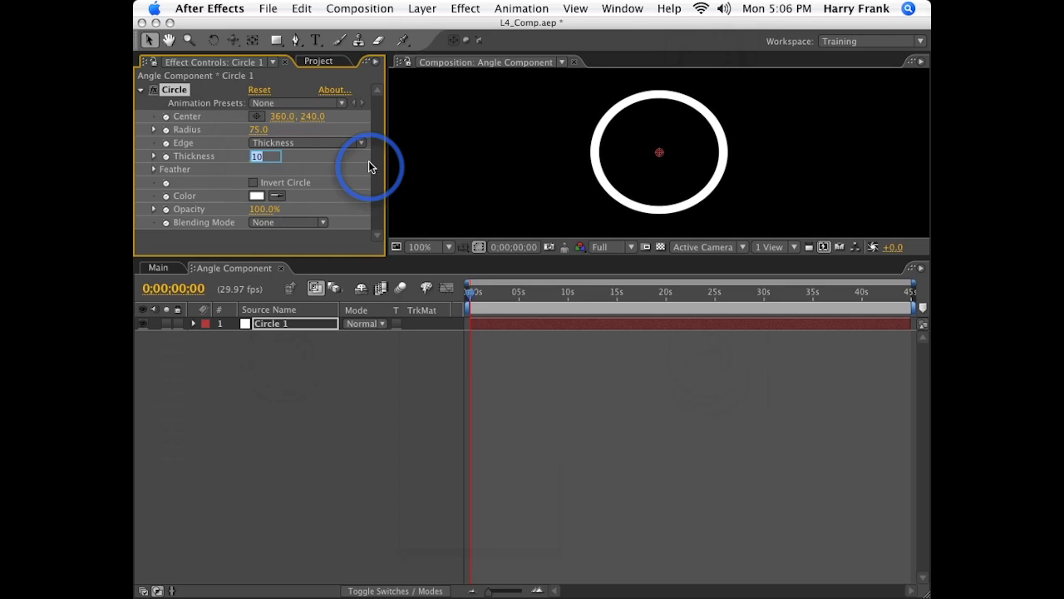
pyautogui.write('40')
pyautogui.press('Return')
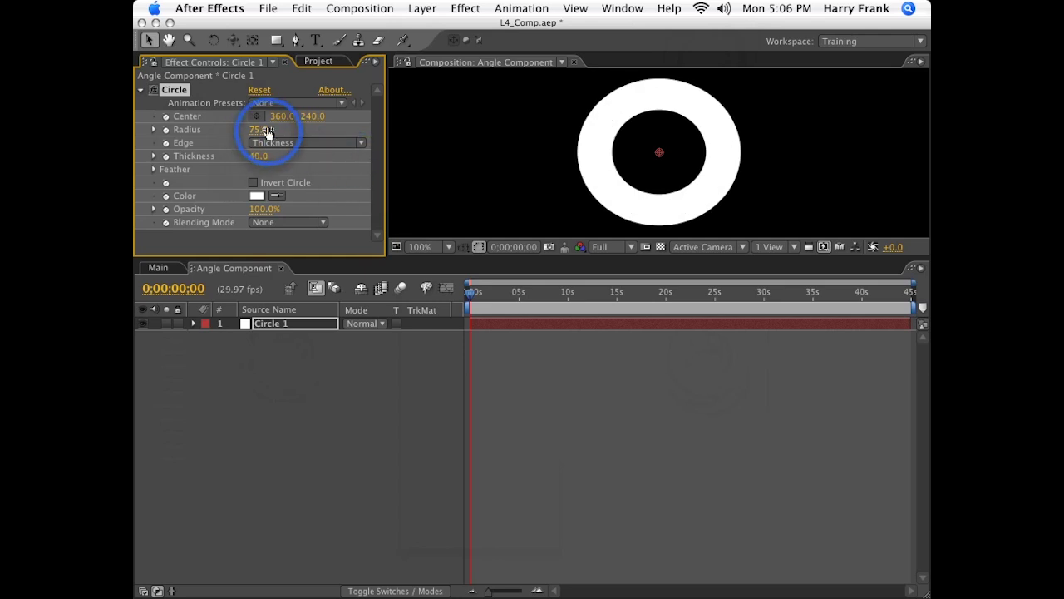
pyautogui.write('200')
pyautogui.press('Return')
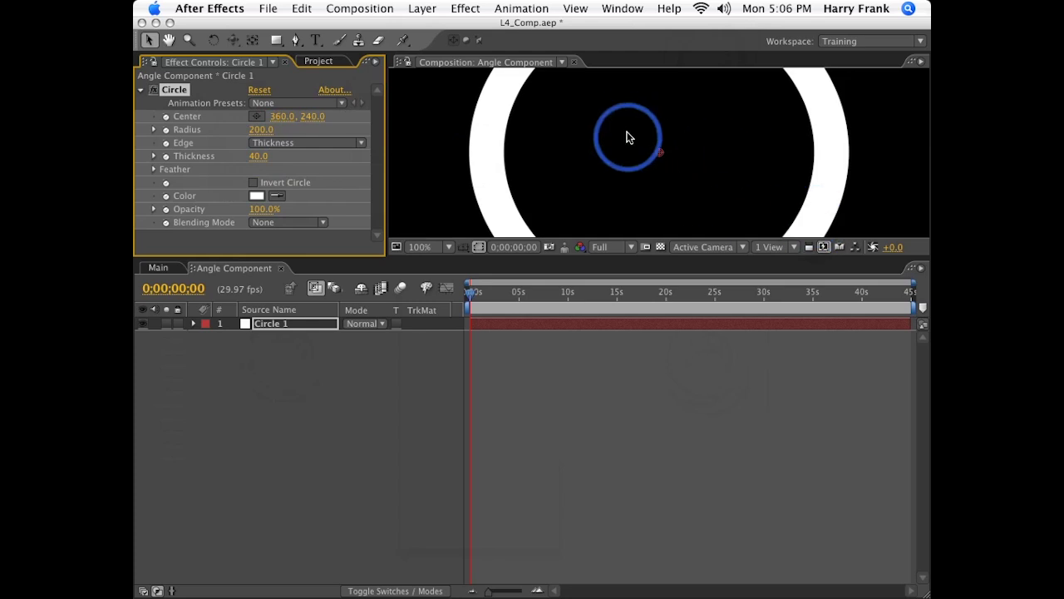
# Step: Apply the Radial Wipe effect to the Circle 1 layer and set its Transition Completion to 50%
pyautogui.press(',')
pyautogui.moveTo(568, 261); pyautogui.dragTo(557, 370)
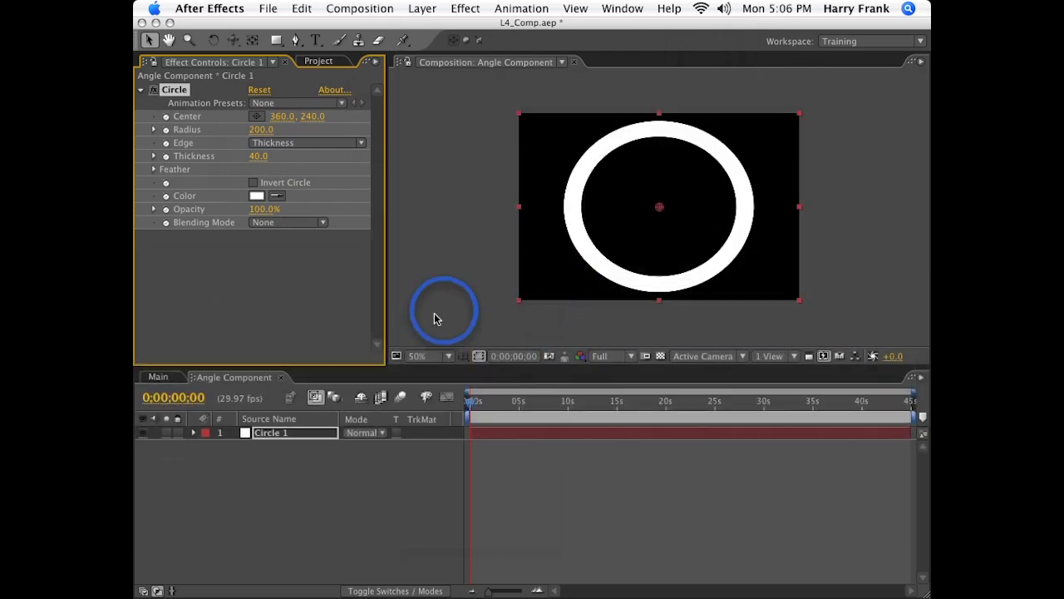
pyautogui.click(466, 9)
pyautogui.moveTo(573, 392)
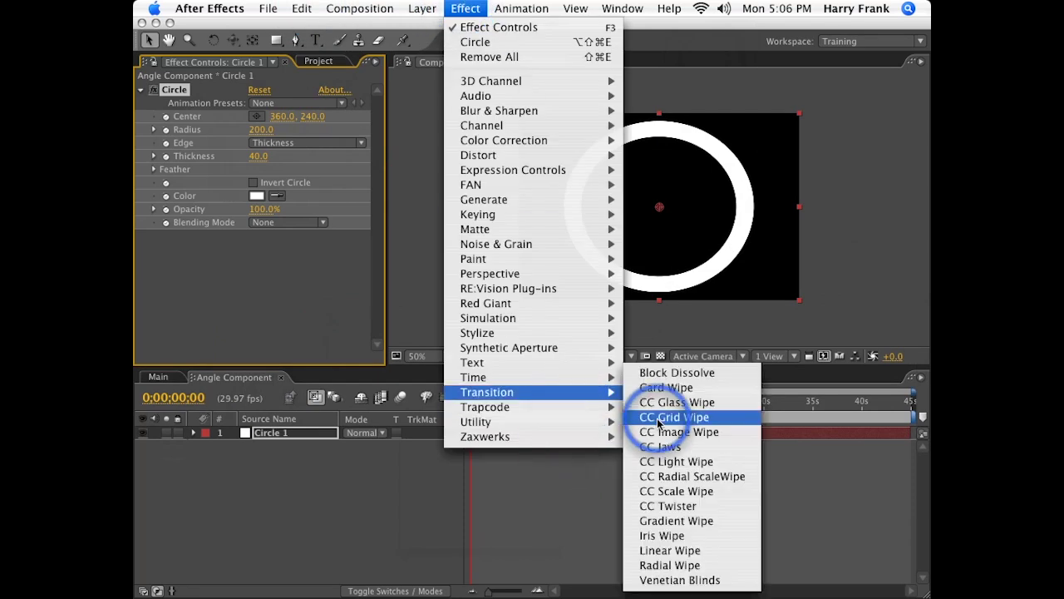
pyautogui.click(669, 565)
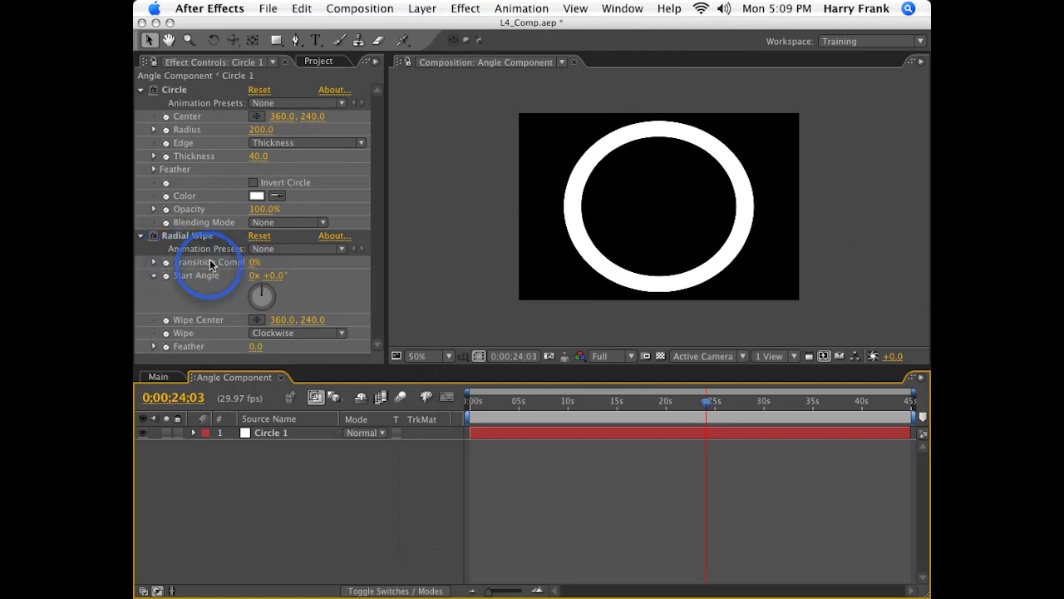
pyautogui.click(253, 265)
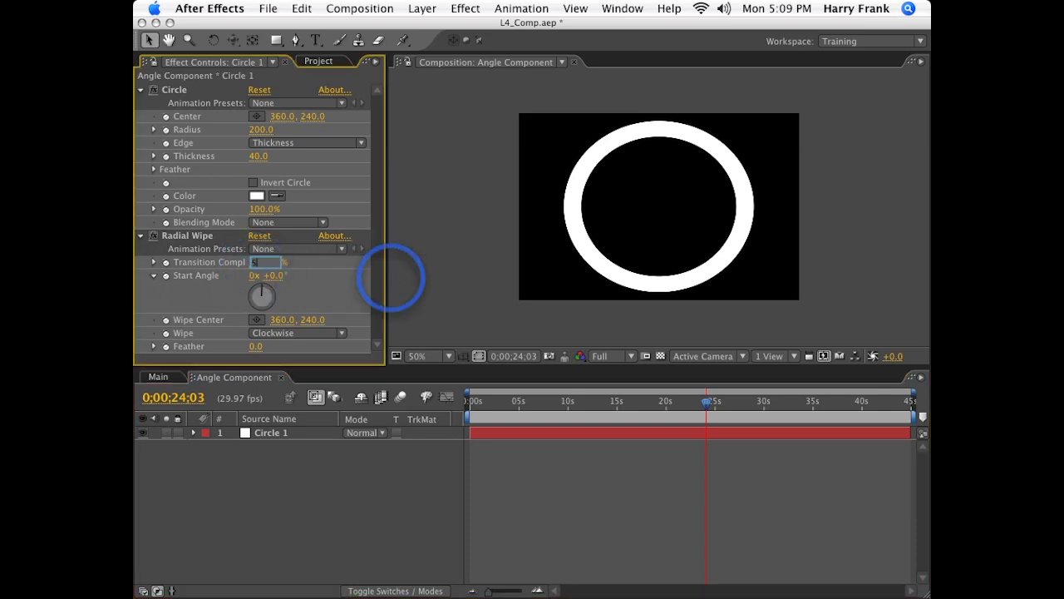
pyautogui.write('50')
pyautogui.press('Return')
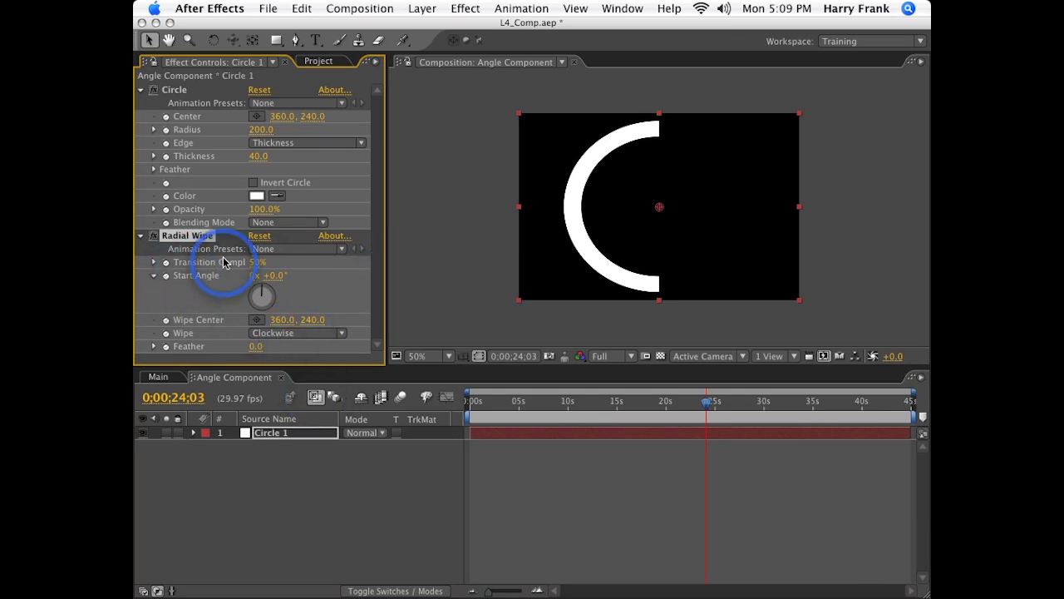
# Step: Give the Radial Wipe's Transition Completion the expression wiggle(1, 50)
pyautogui.keyDown('alt'); pyautogui.click(166, 264); pyautogui.keyUp('alt')
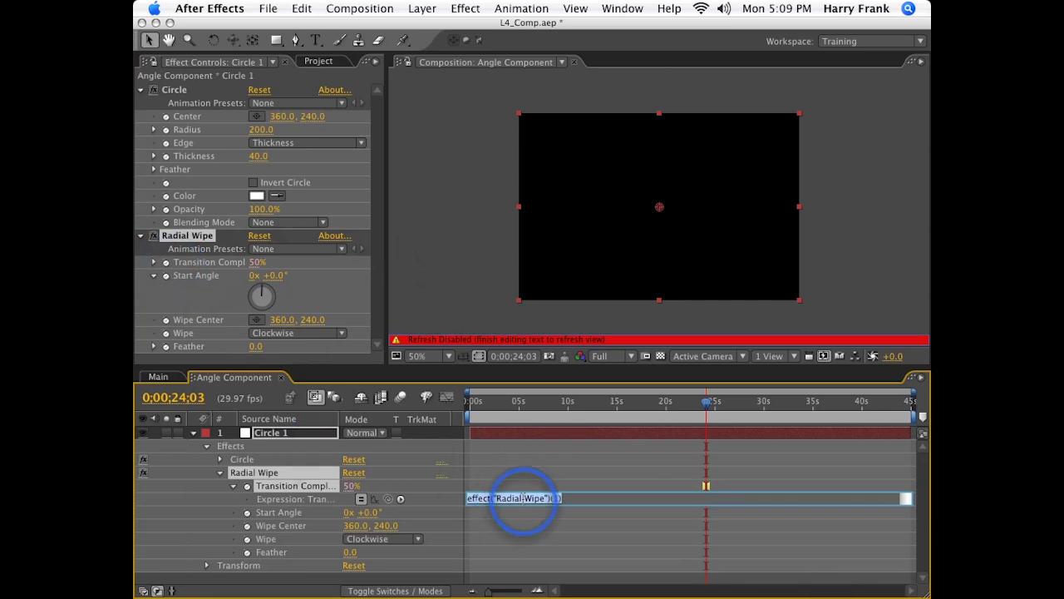
pyautogui.press('BackSpace')
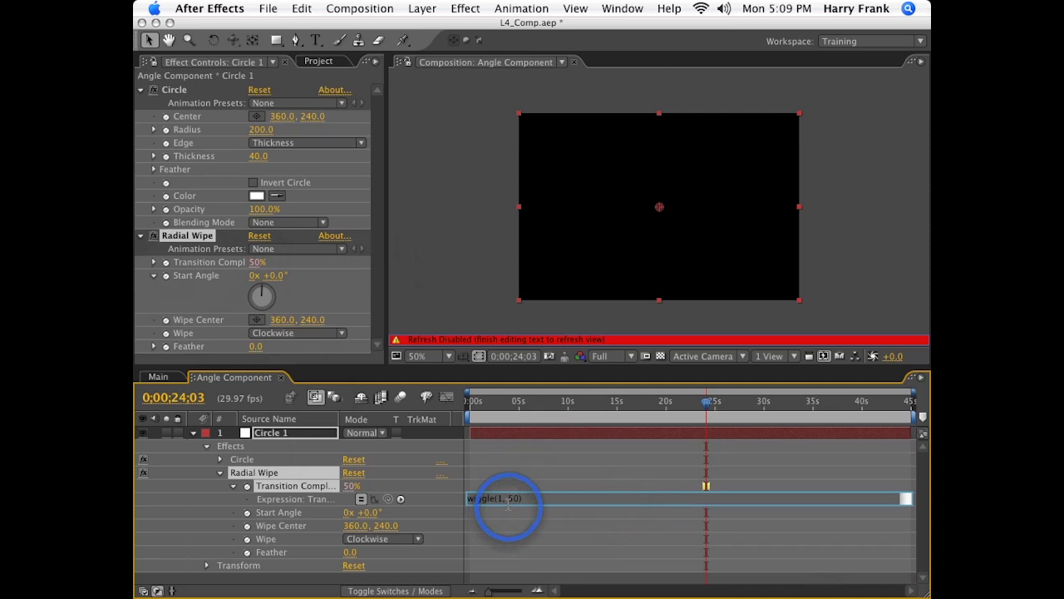
pyautogui.write('50')
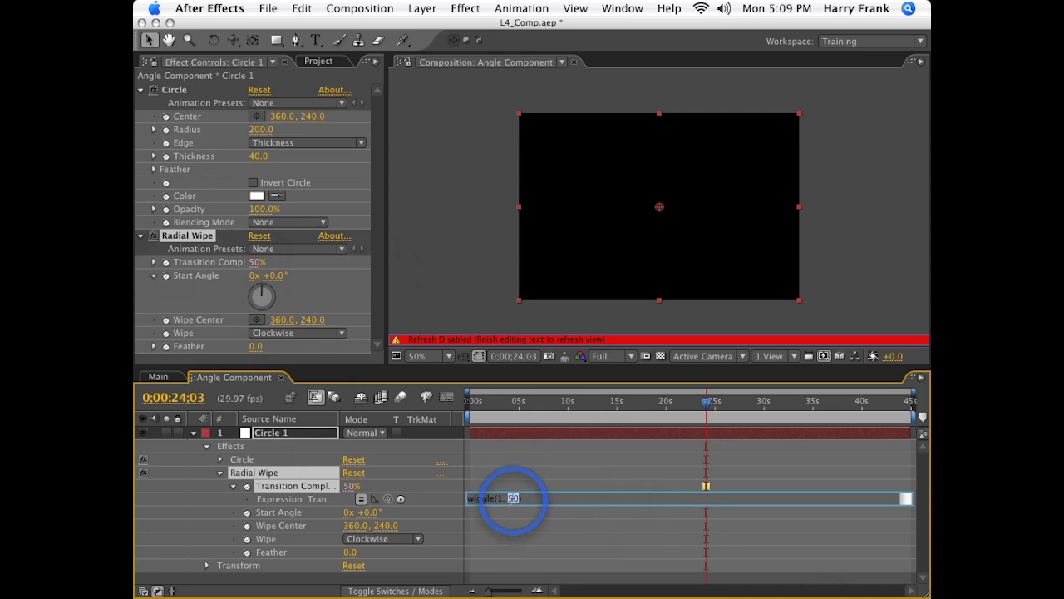
pyautogui.doubleClick(513, 498)
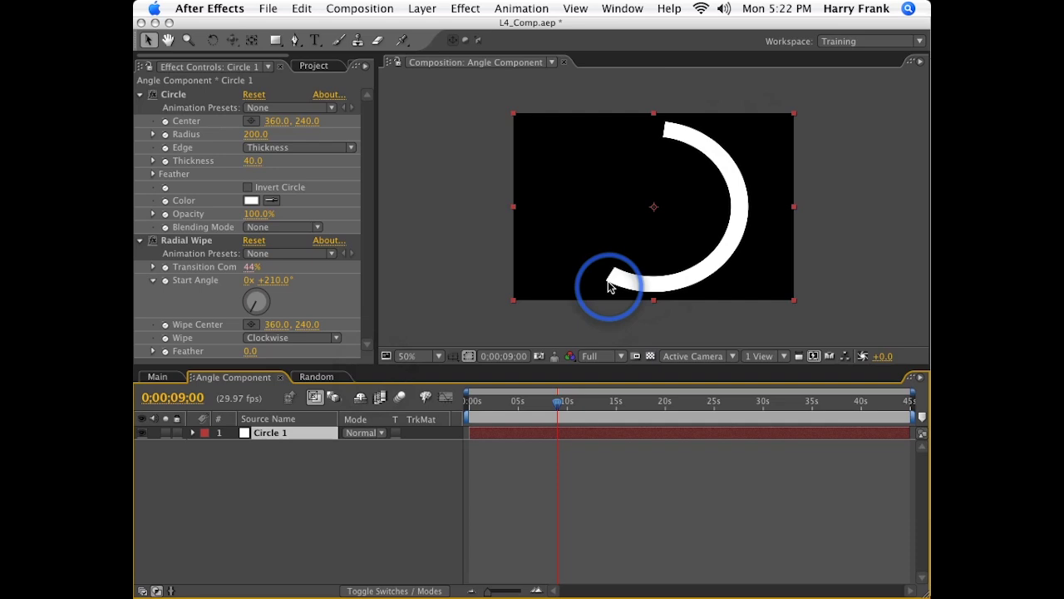
# Step: Open the Random composition and preview how the random(1), random(-1,1) and random(20,100) text values vary over time
pyautogui.click(316, 379)
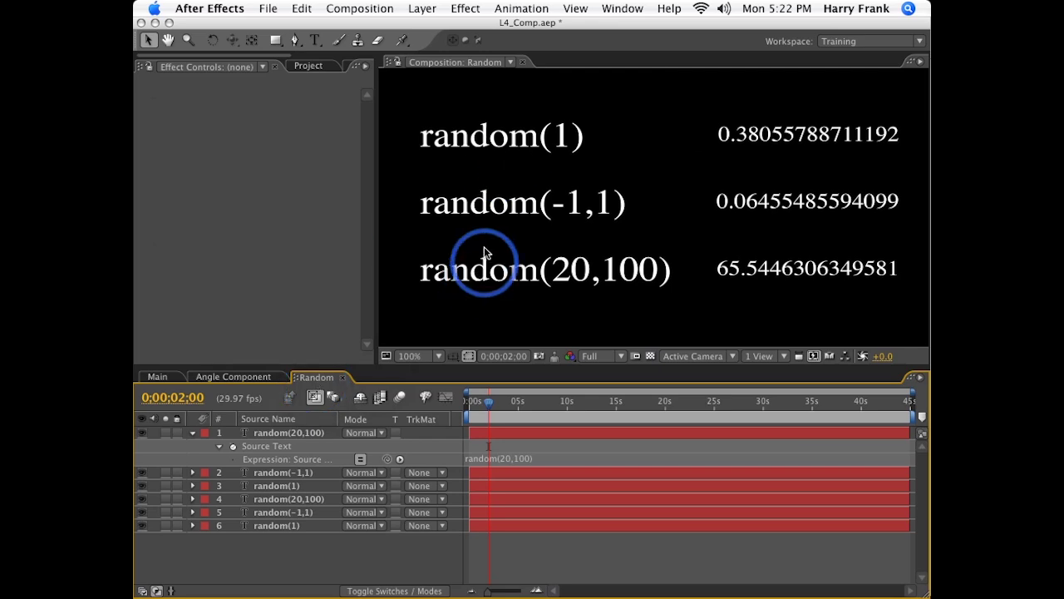
pyautogui.click(423, 140)
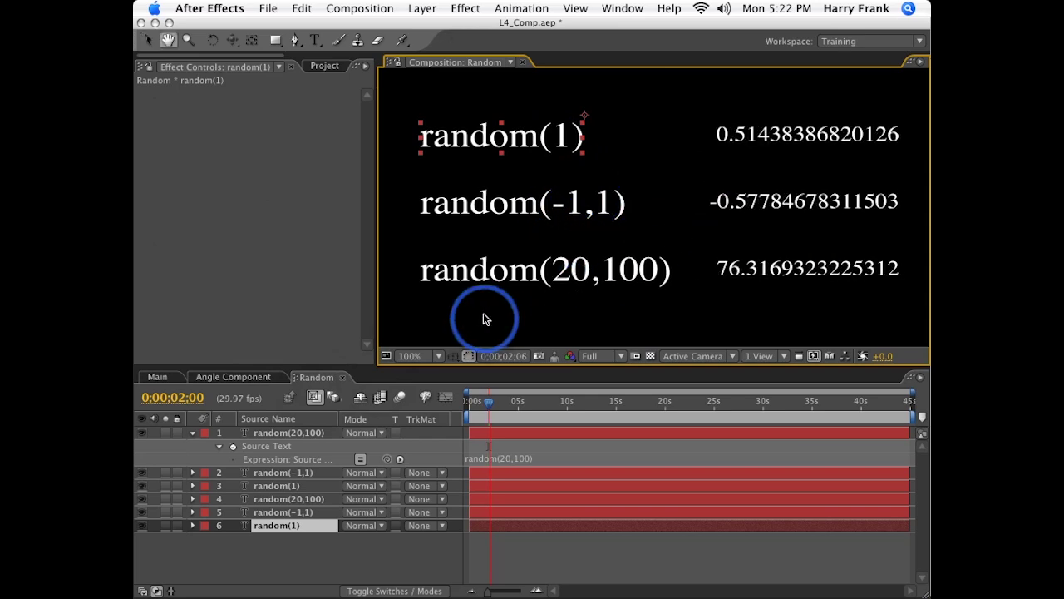
pyautogui.press('space')
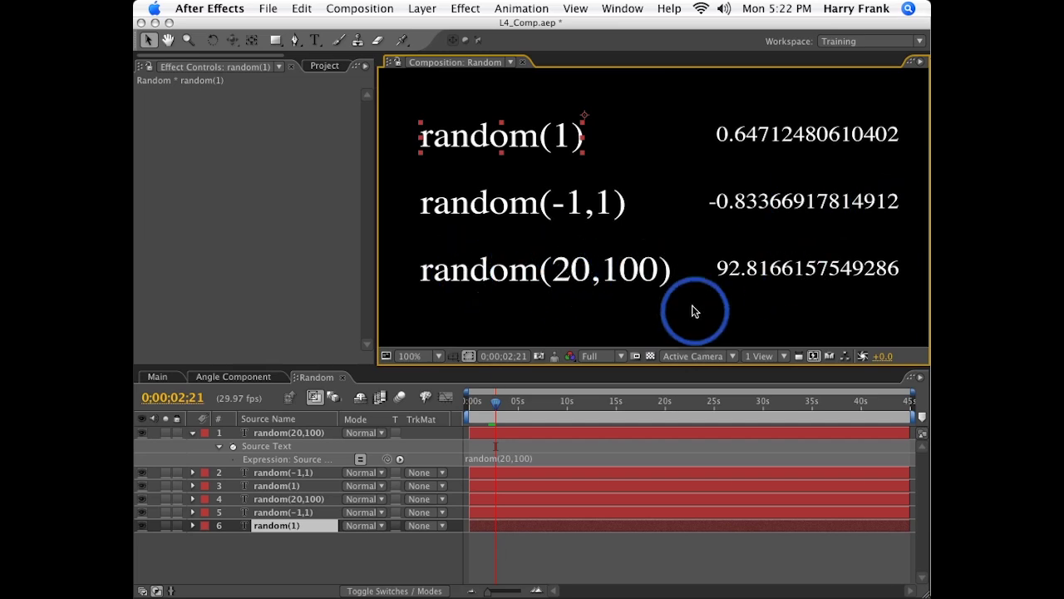
pyautogui.press('space')
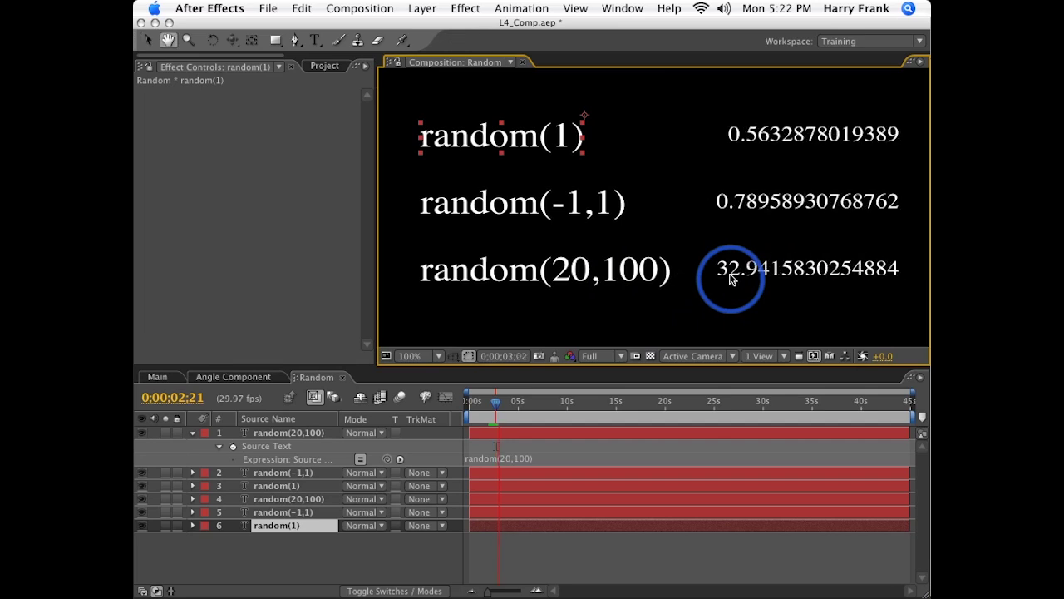
pyautogui.press('space')
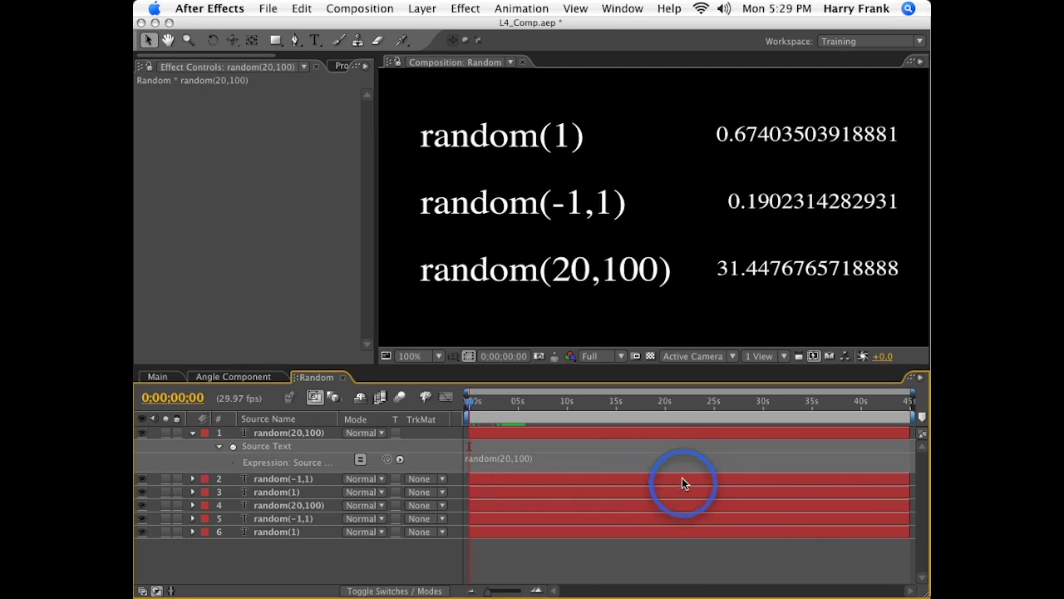
pyautogui.press('space')
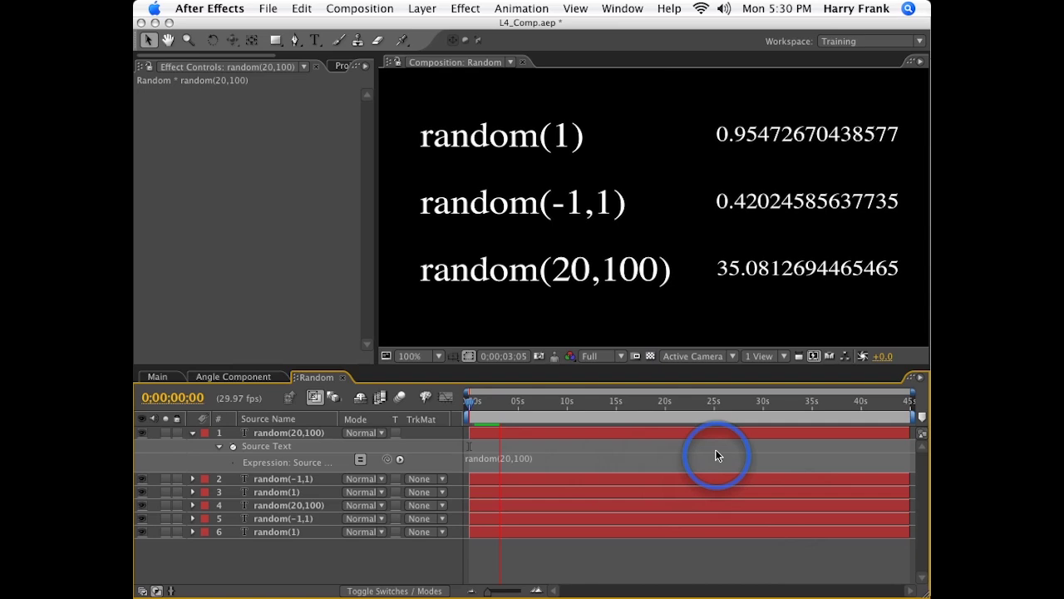
pyautogui.click(716, 455)
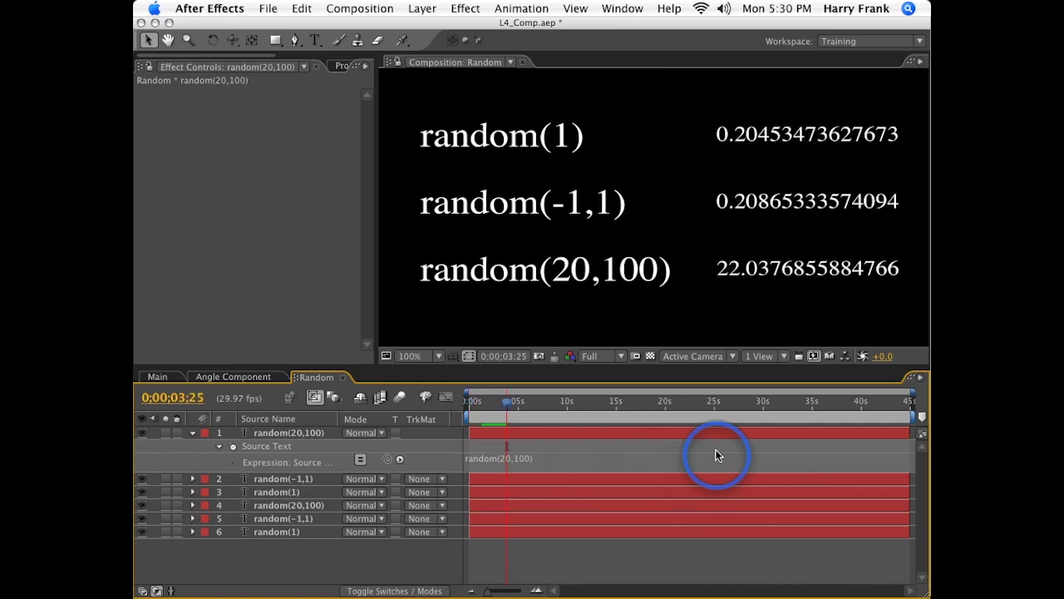
# Step: Add a seedRandom(1) line above random(20,100) in the top text layer's Source Text expression and preview the values
pyautogui.click(518, 433)
pyautogui.click(681, 502)
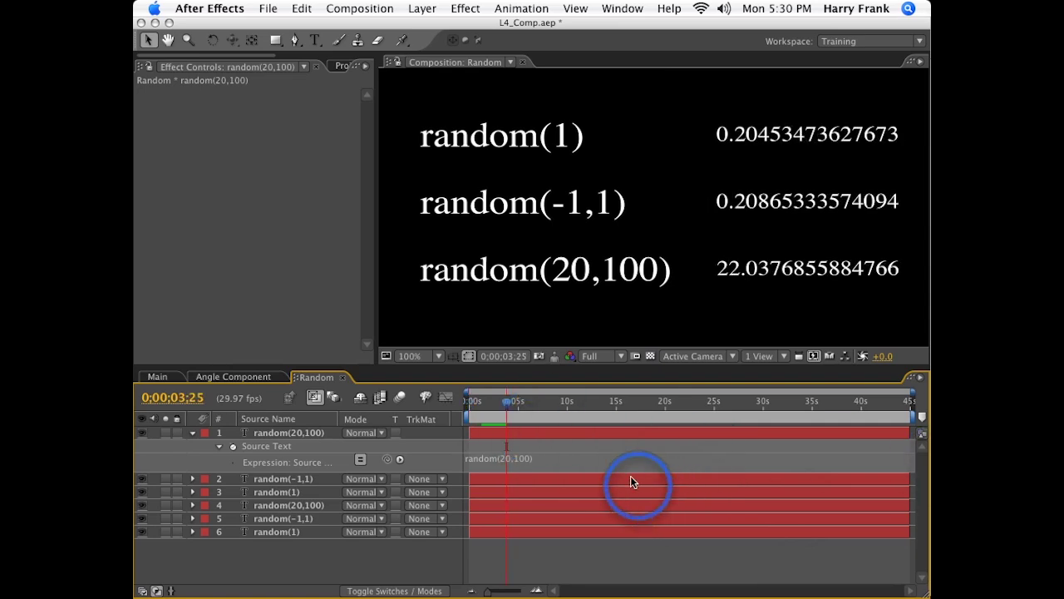
pyautogui.click(589, 460)
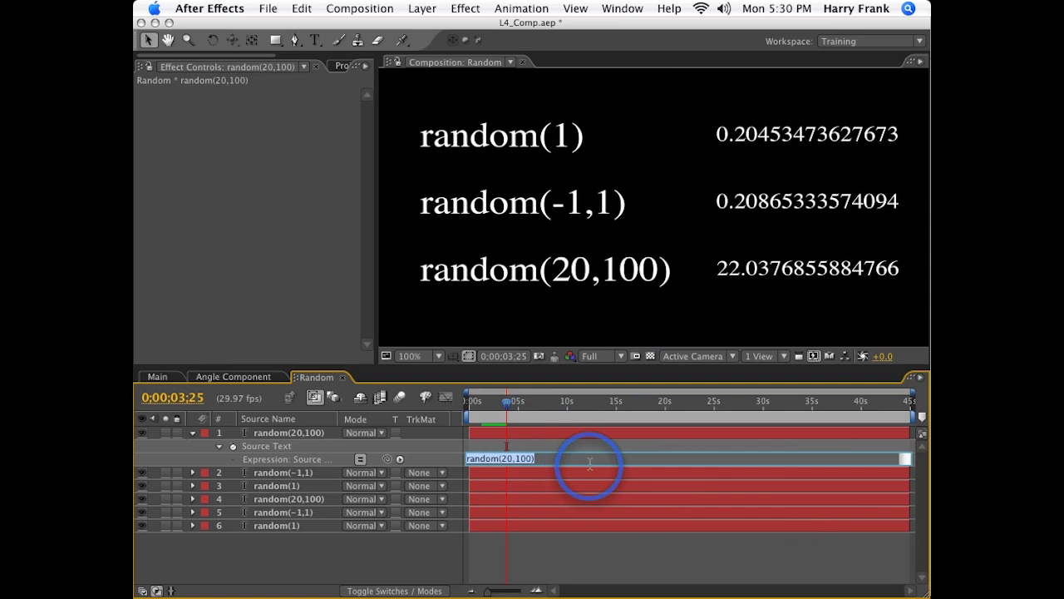
pyautogui.moveTo(641, 467); pyautogui.dragTo(659, 483)
pyautogui.click(653, 485)
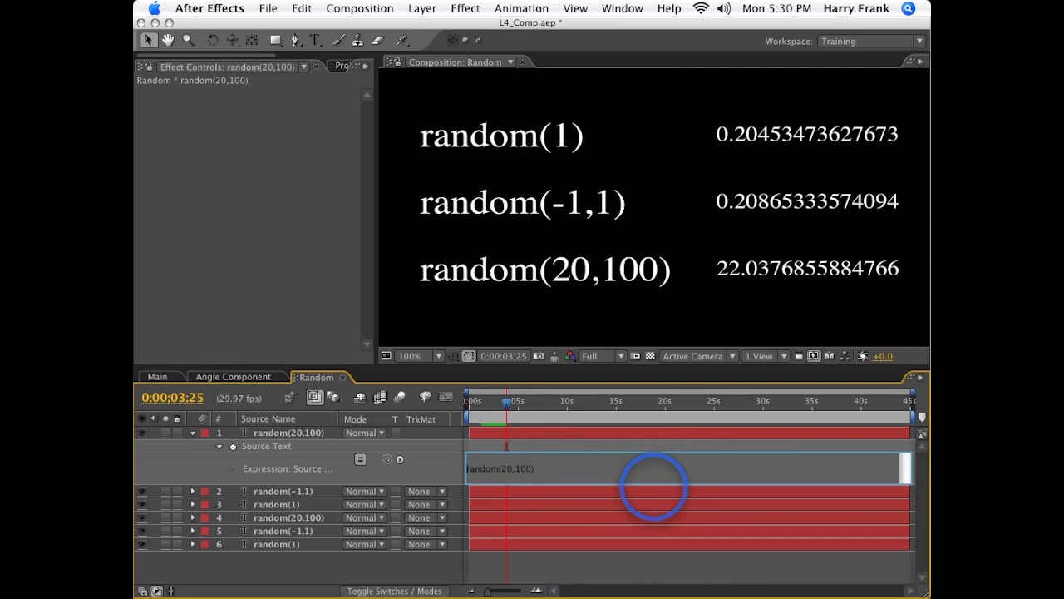
pyautogui.write('seedRandom')
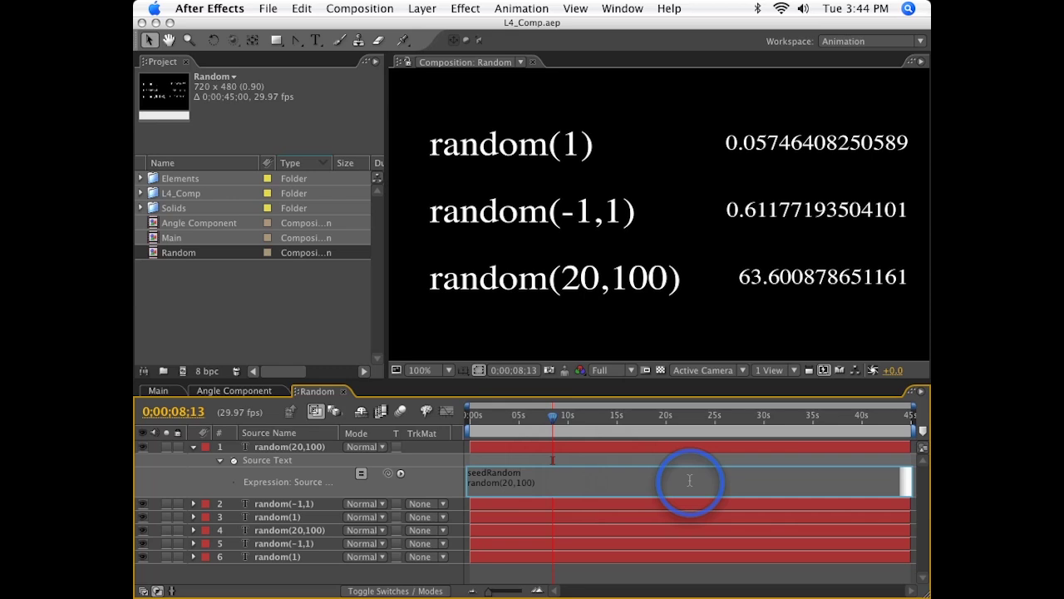
pyautogui.write('(')
pyautogui.write('1,')
pyautogui.click(552, 460)
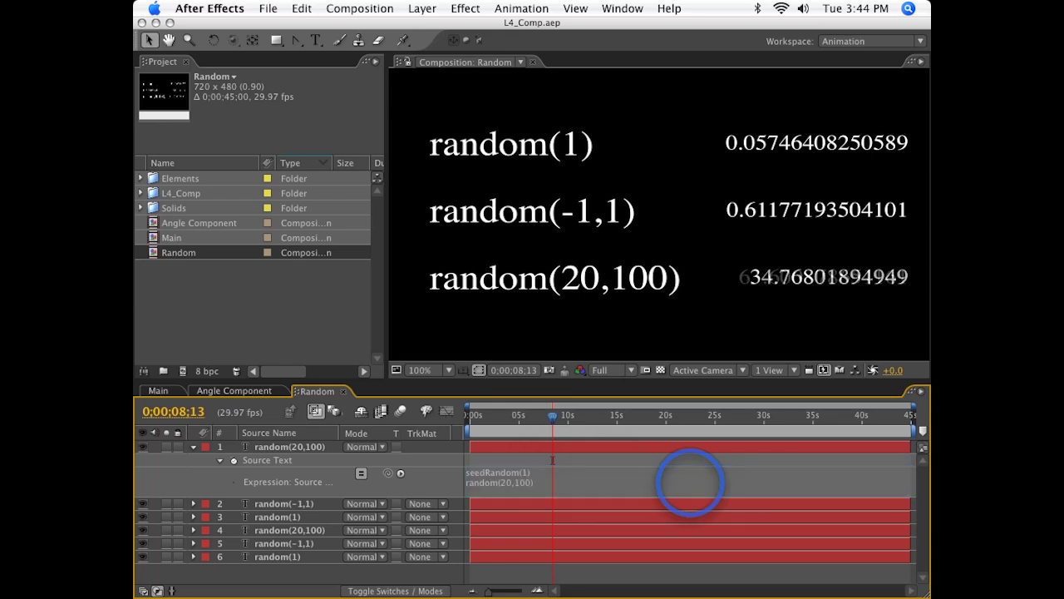
pyautogui.press('KP_0')
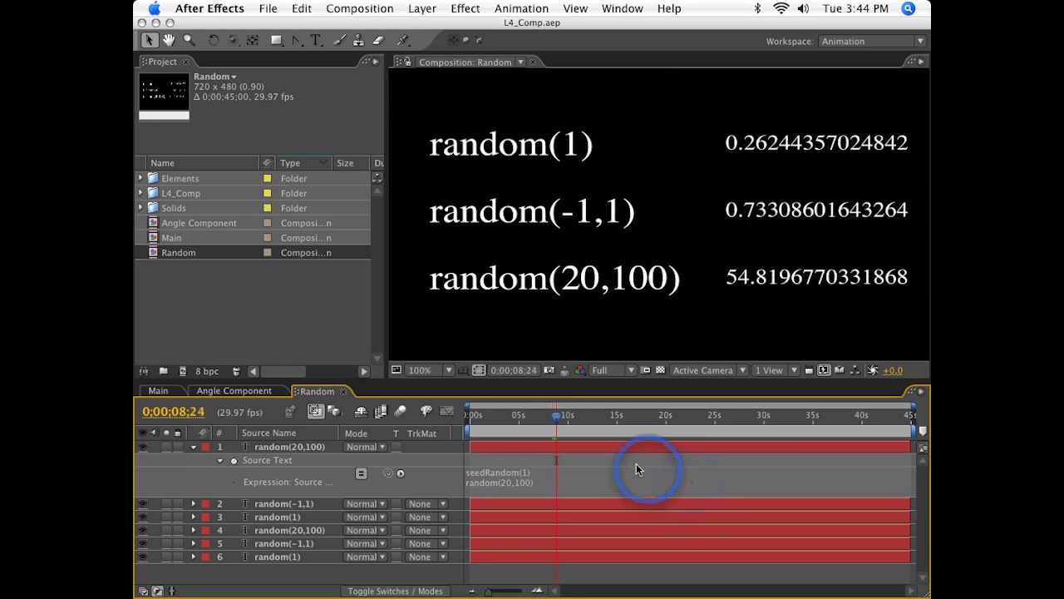
# Step: Change the seed in the top layer's expression to seedRandom(2)
pyautogui.click(526, 479)
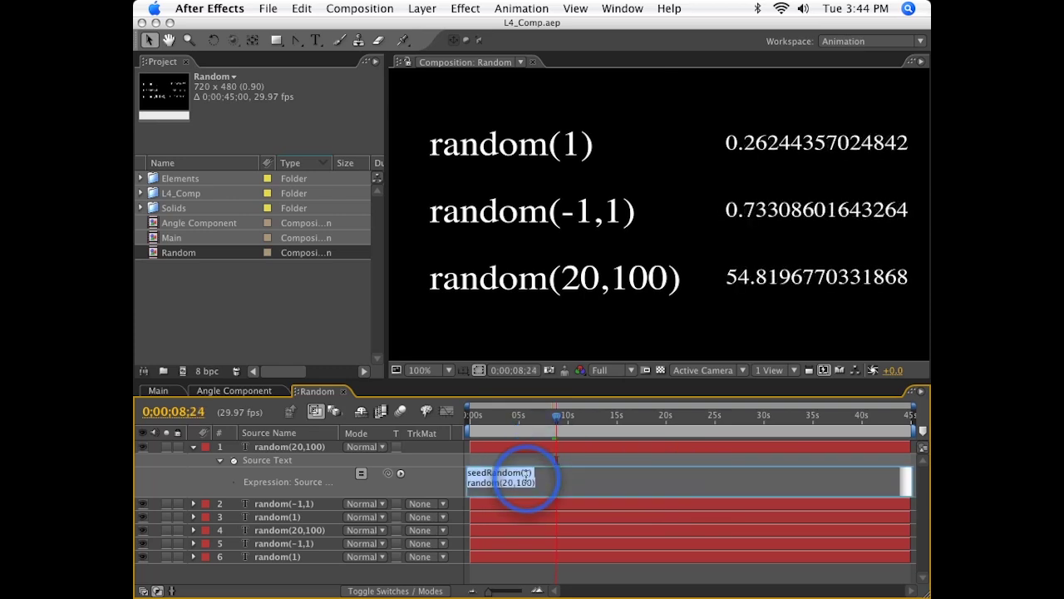
pyautogui.click(525, 478)
pyautogui.doubleClick(526, 472)
pyautogui.write('2')
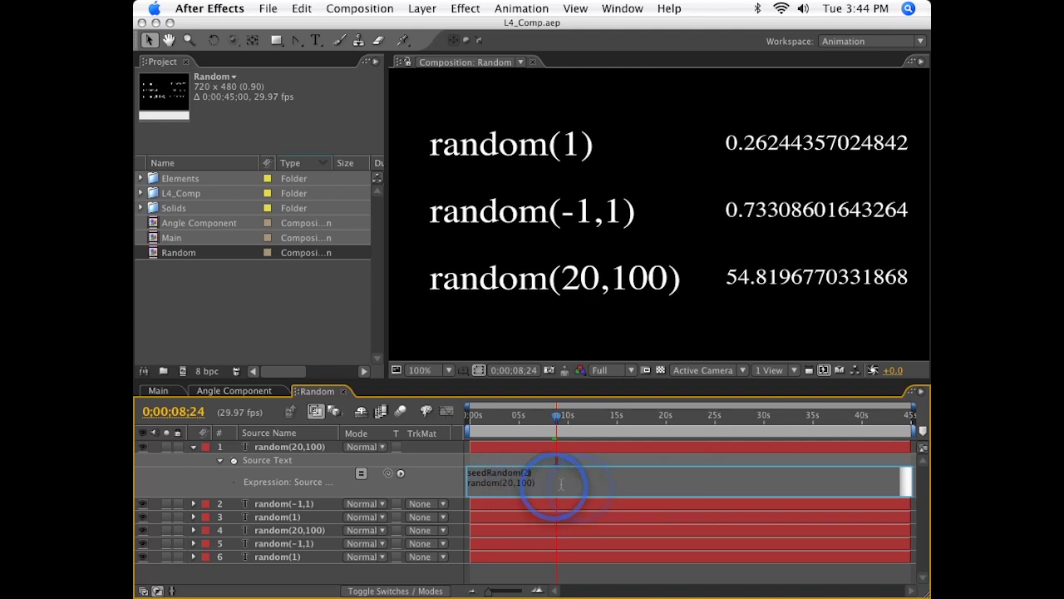
pyautogui.click(582, 488)
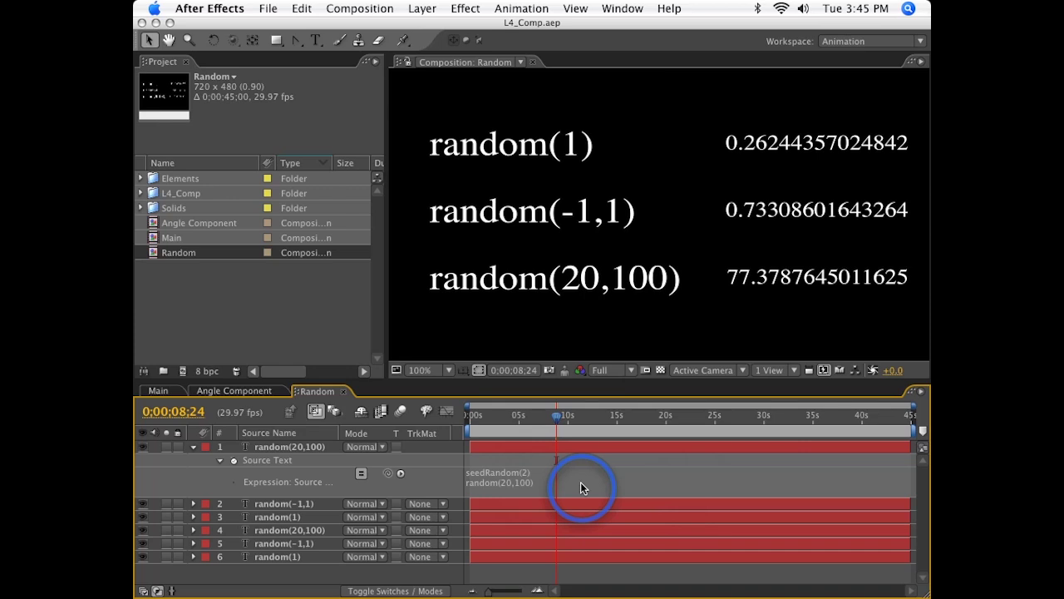
# Step: Add false as the second argument, making the line seedRandom(2, false)
pyautogui.click(526, 472)
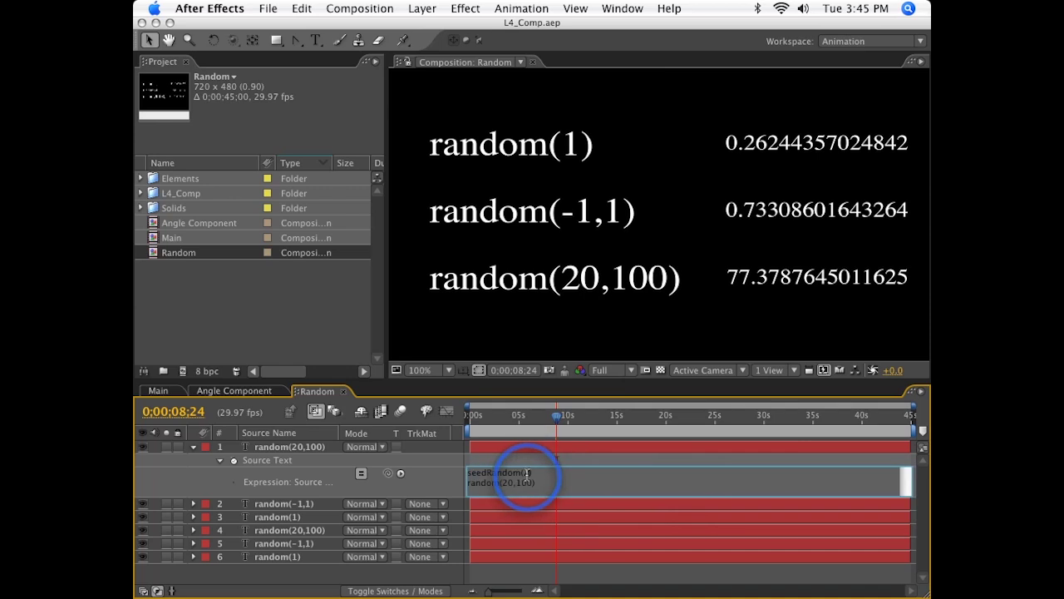
pyautogui.doubleClick(527, 472)
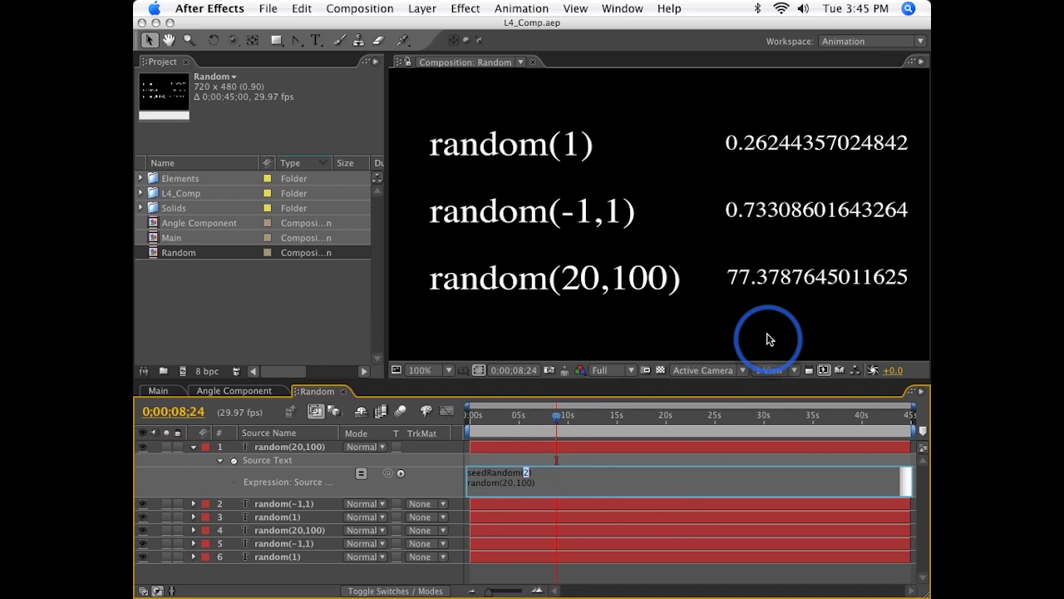
pyautogui.write('2, false')
pyautogui.press('space')
pyautogui.click(605, 446)
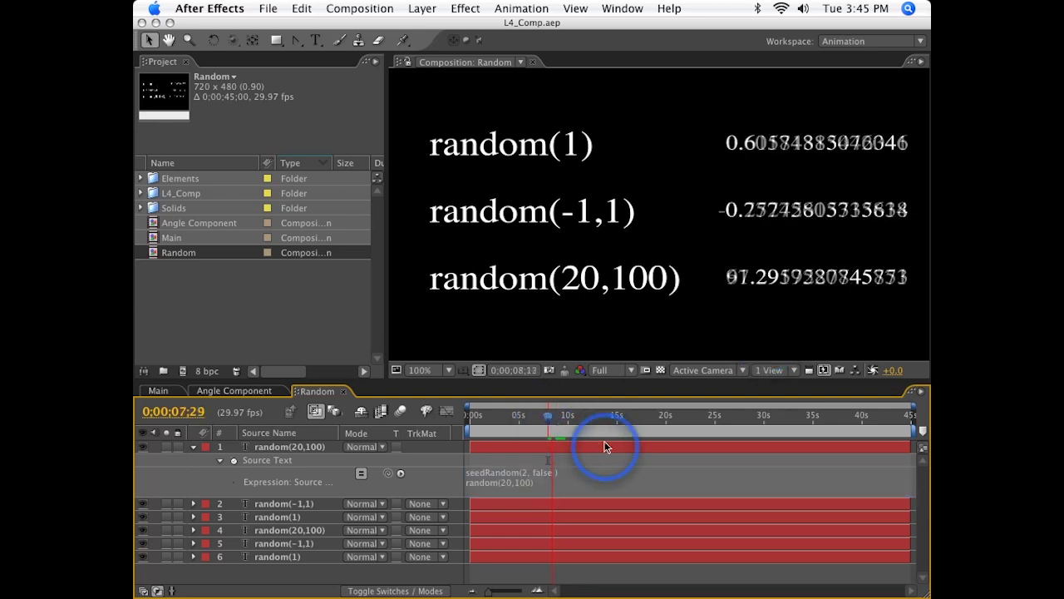
# Step: Play the Random composition and advance frame by frame to examine how the three values behave with the timeless argument set to false
pyautogui.press('space')
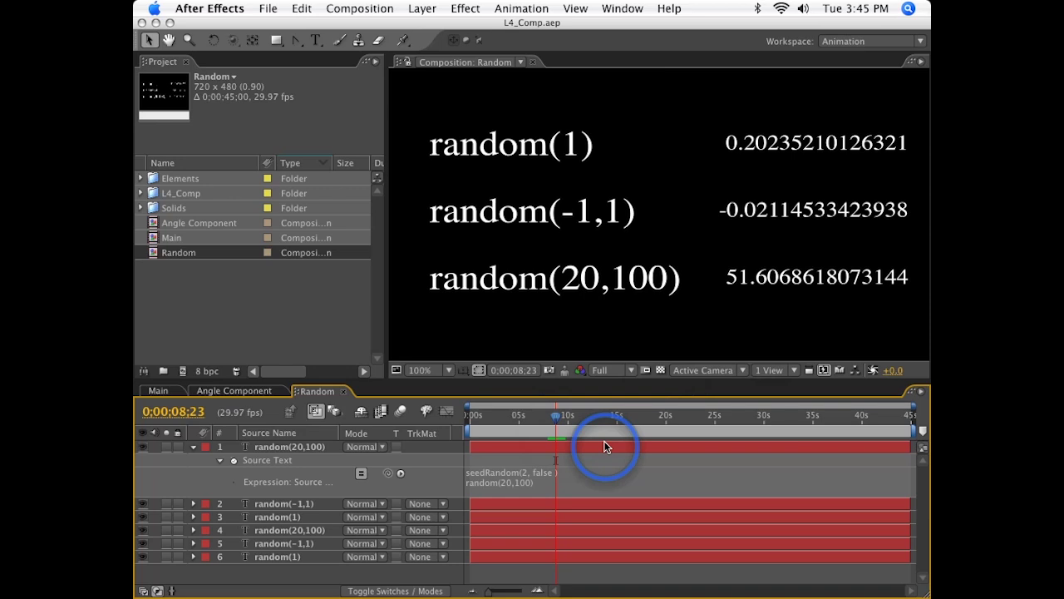
pyautogui.press('pagedown')
pyautogui.press('pagedown')
pyautogui.press('pagedown')
pyautogui.press('pagedown')
pyautogui.press('pagedown')
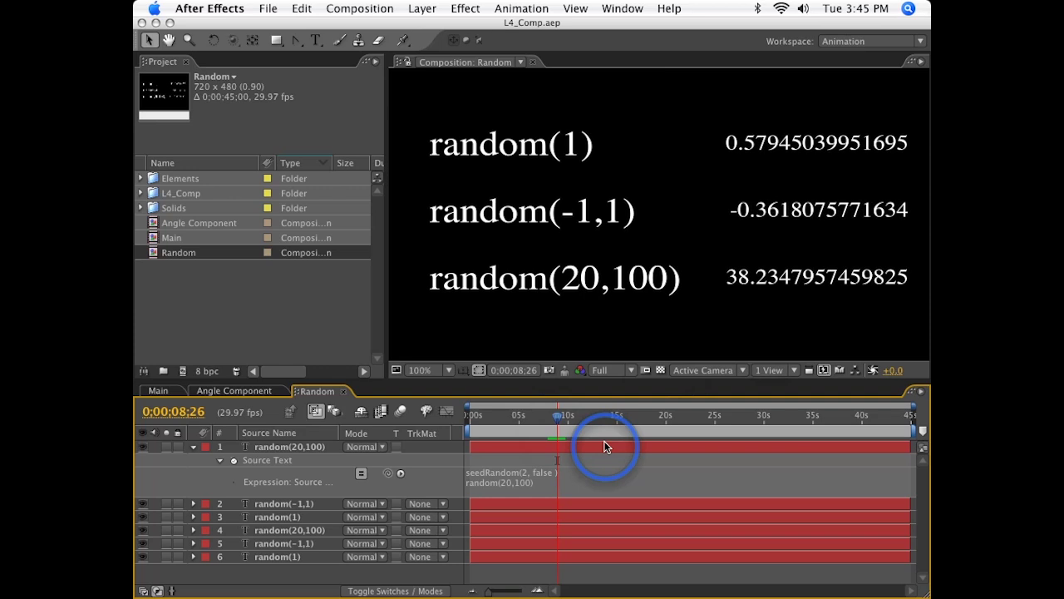
pyautogui.press('pagedown')
pyautogui.press('pagedown')
pyautogui.press('pagedown')
pyautogui.press('pagedown')
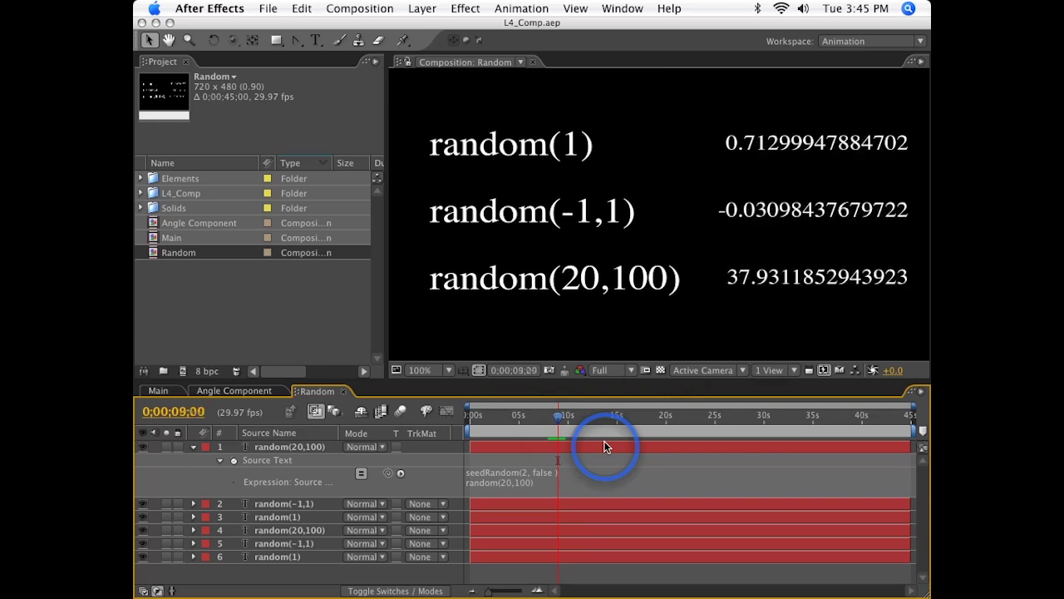
pyautogui.press('pagedown')
pyautogui.press('pagedown')
pyautogui.press('pagedown')
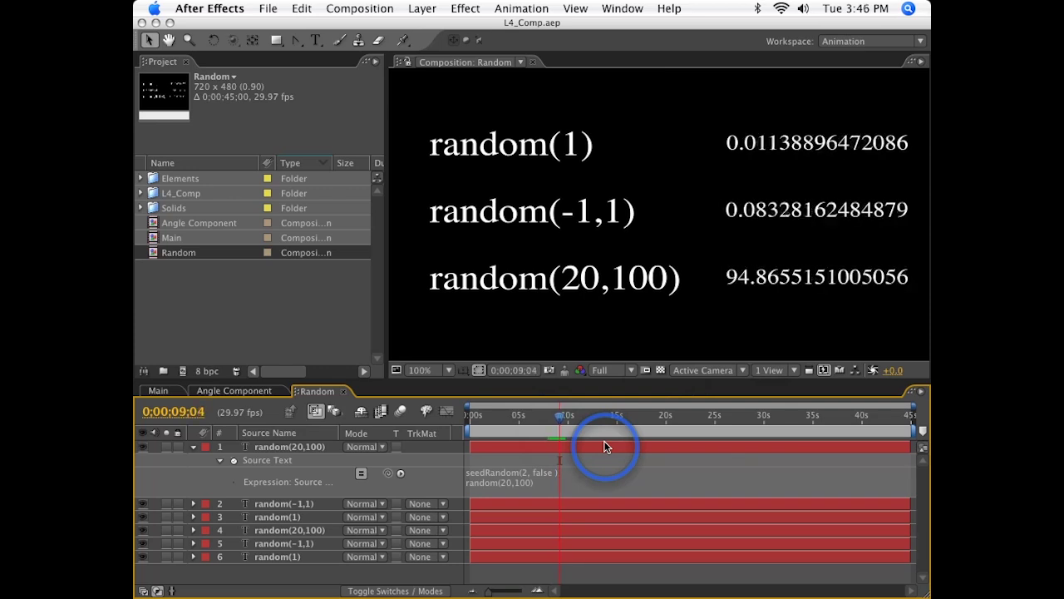
# Step: Replace false with true in the top layer's seedRandom line, making it seedRandom(2, true)
pyautogui.click(534, 470)
pyautogui.doubleClick(545, 473)
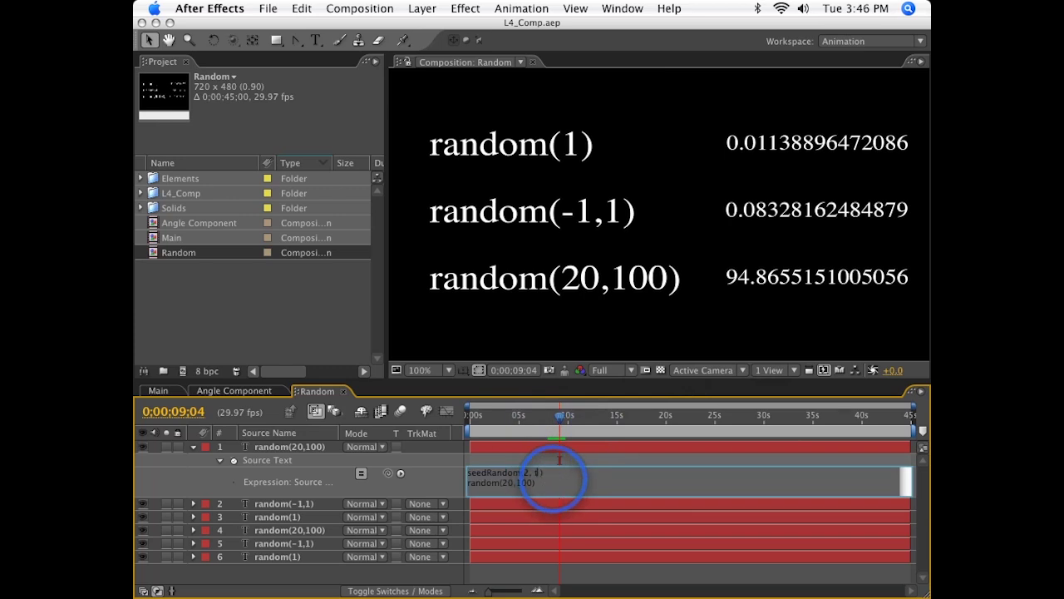
pyautogui.press('KP_Enter')
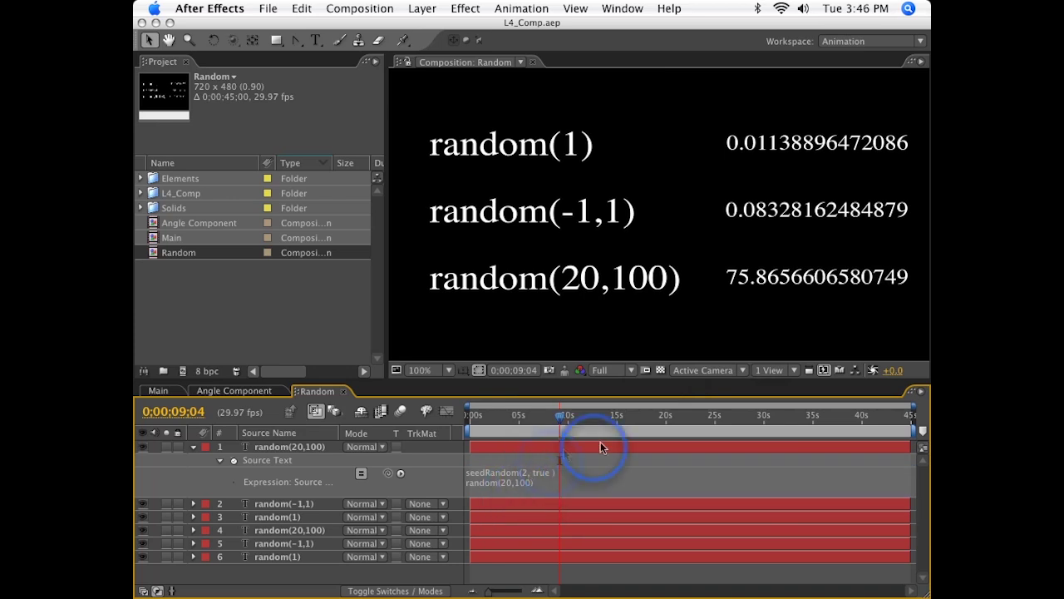
# Step: Advance frame by frame and scrub to 0;00;10;14 to check the random(20,100) value over time with the argument true
pyautogui.press('pagedown')
pyautogui.press('pagedown')
pyautogui.press('pagedown')
pyautogui.press('pagedown')
pyautogui.press('pagedown')
pyautogui.press('pagedown')
pyautogui.press('pagedown')
pyautogui.press('pagedown')
pyautogui.press('pagedown')
pyautogui.press('pagedown')
pyautogui.moveTo(553, 434); pyautogui.dragTo(573, 434)
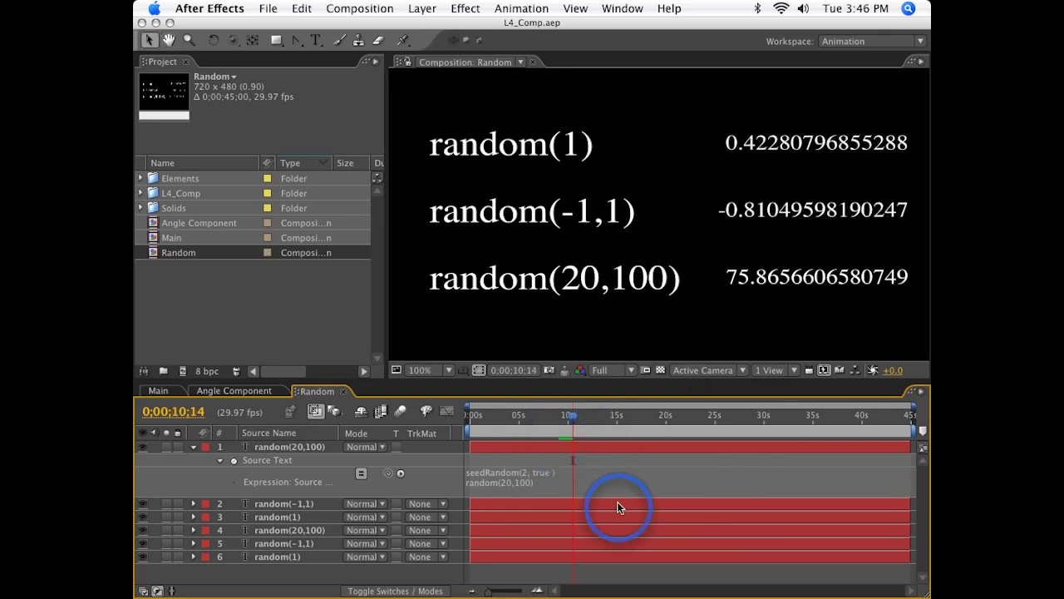
# Step: Replace true with 1, making the line seedRandom(2, 1), and play the composition briefly
pyautogui.doubleClick(543, 472)
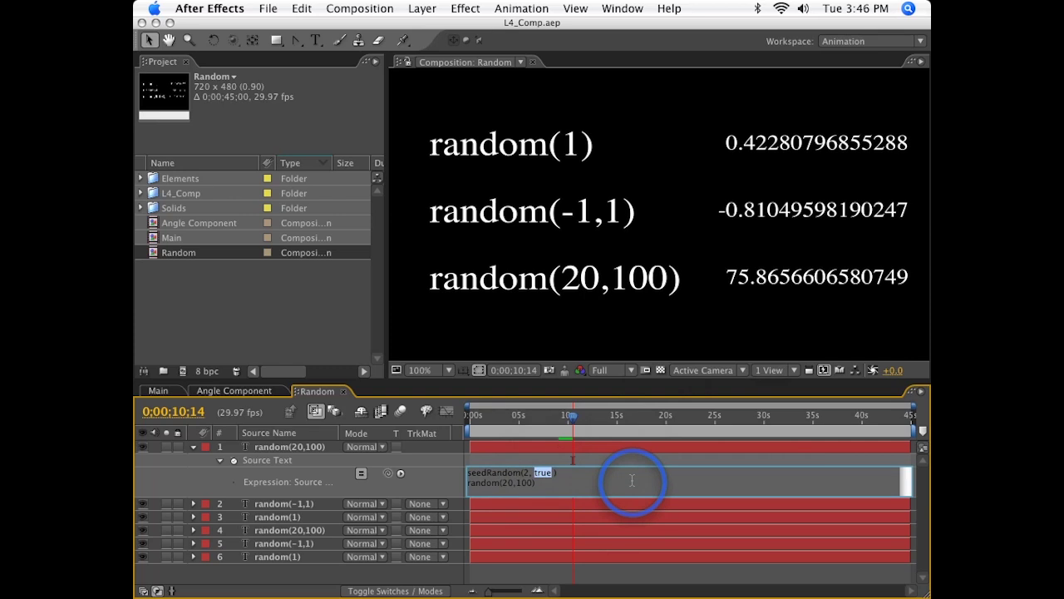
pyautogui.click(572, 459)
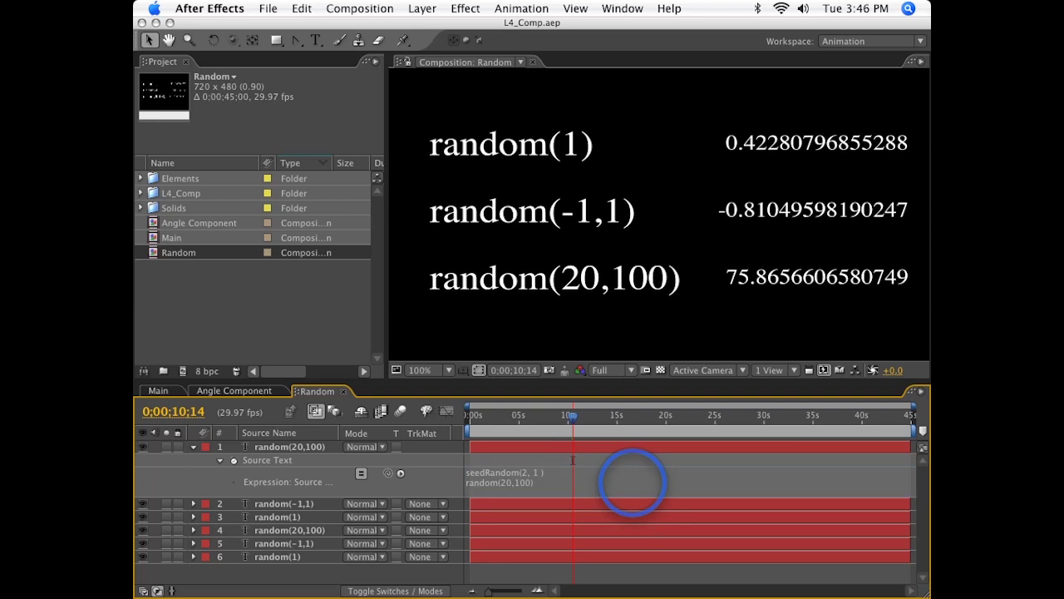
pyautogui.press('space')
pyautogui.click(729, 316)
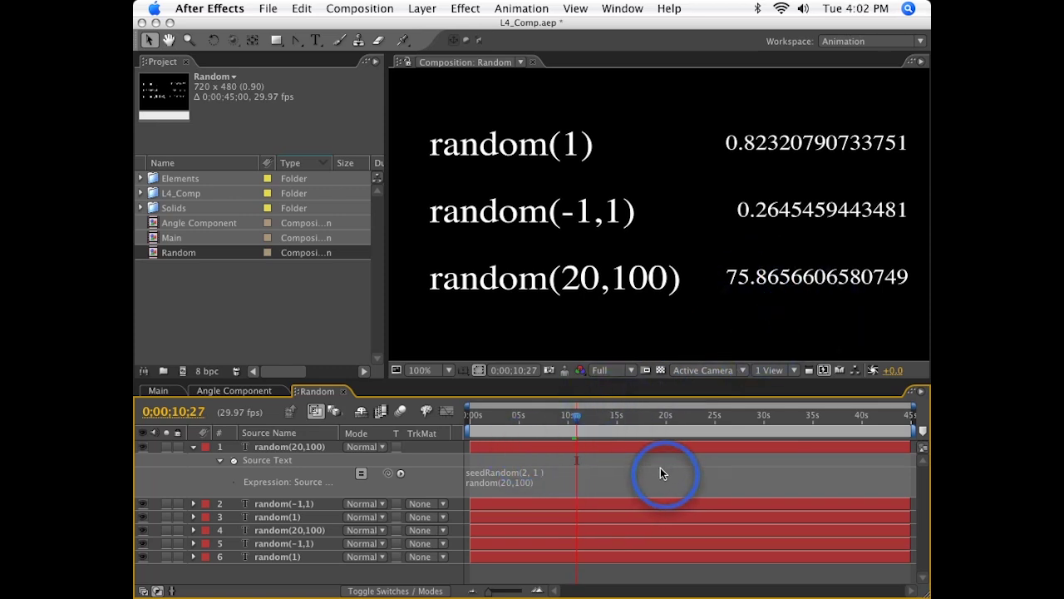
# Step: Copy the two-line seedRandom expression and reveal the Circle 1 layer's effects in the Angle Component composition
pyautogui.click(528, 481)
pyautogui.press('super+c')
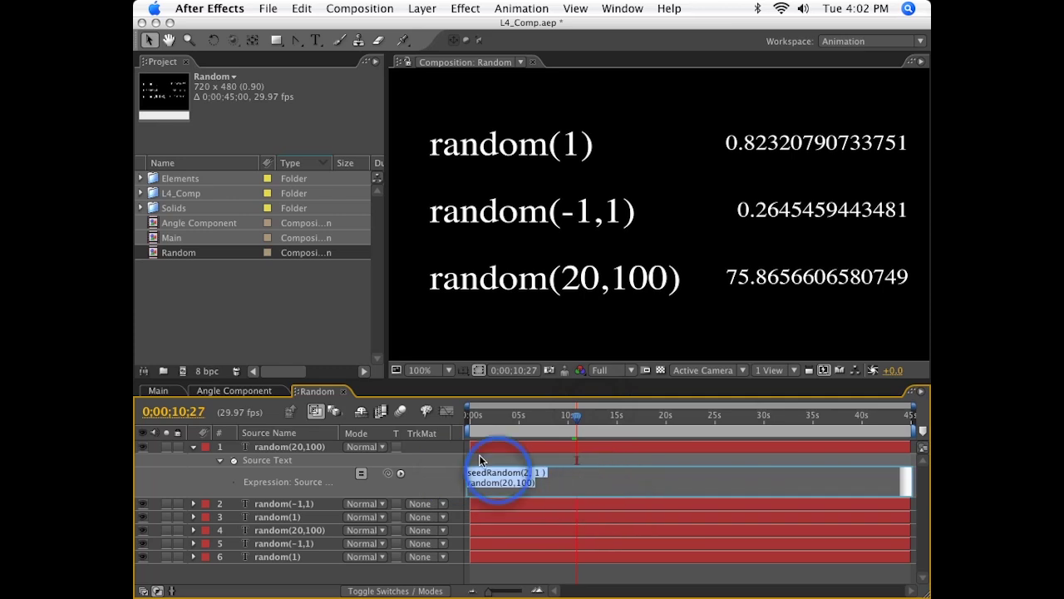
pyautogui.click(258, 397)
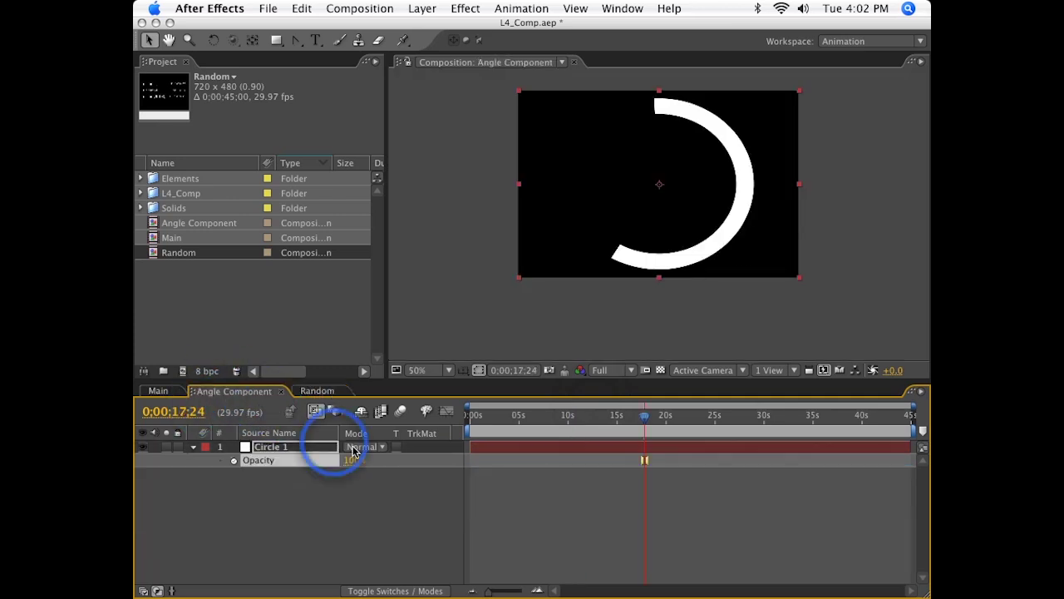
pyautogui.click(277, 450)
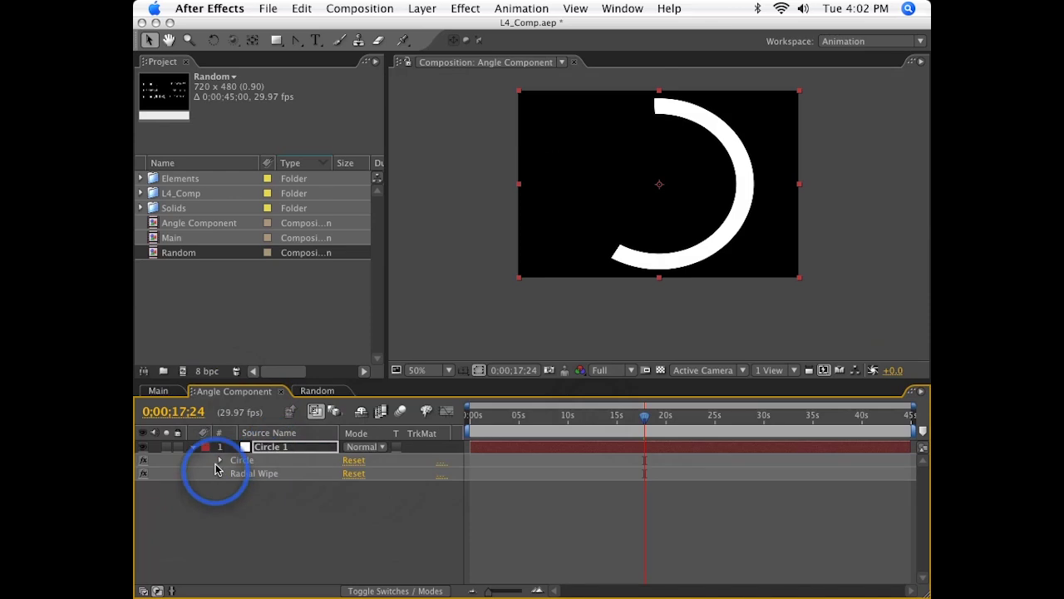
pyautogui.press('e')
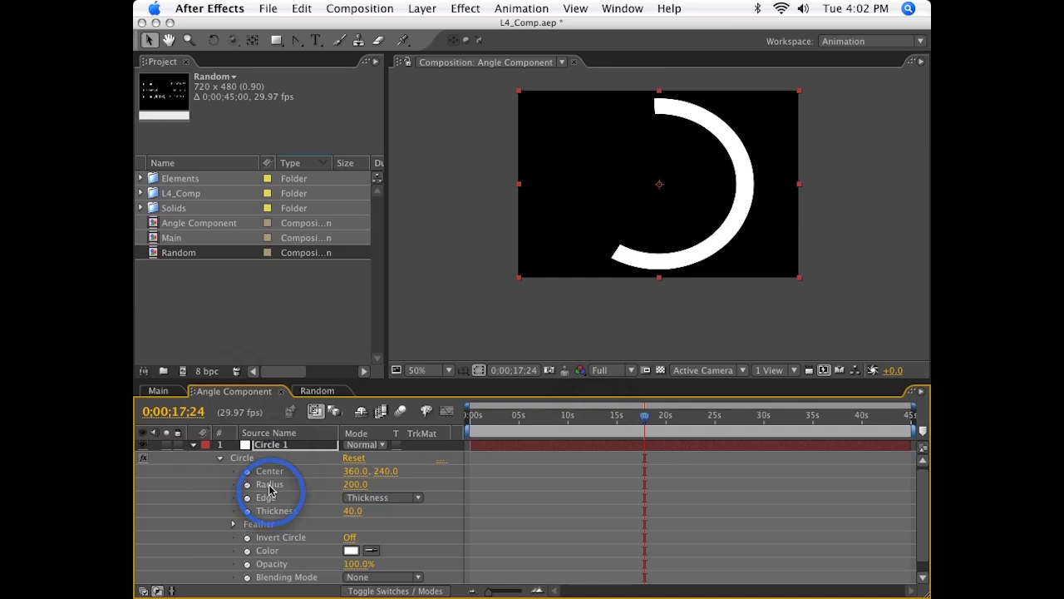
# Step: Paste the copied expression onto the Circle effect's Radius and change its range to random(200,300)
pyautogui.click(270, 488)
pyautogui.click(284, 513)
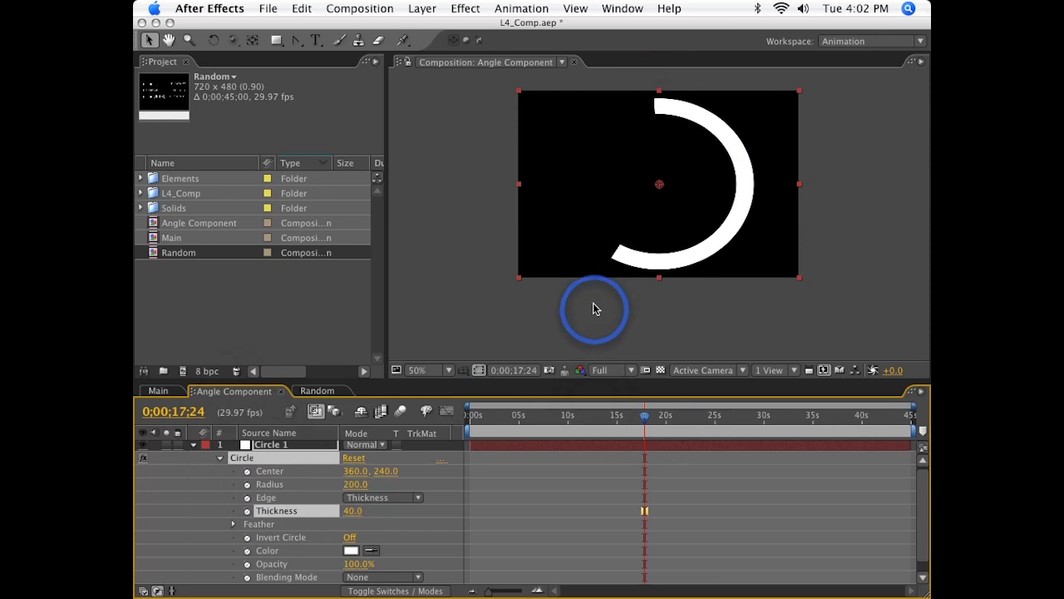
pyautogui.keyDown('alt'); pyautogui.click(247, 484); pyautogui.keyUp('alt')
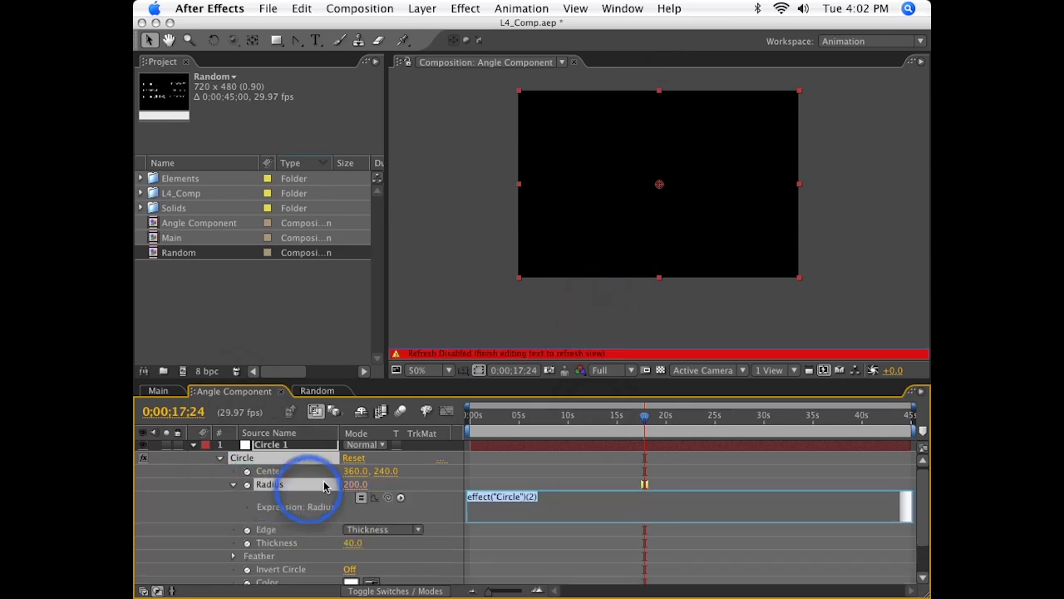
pyautogui.press('super+v')
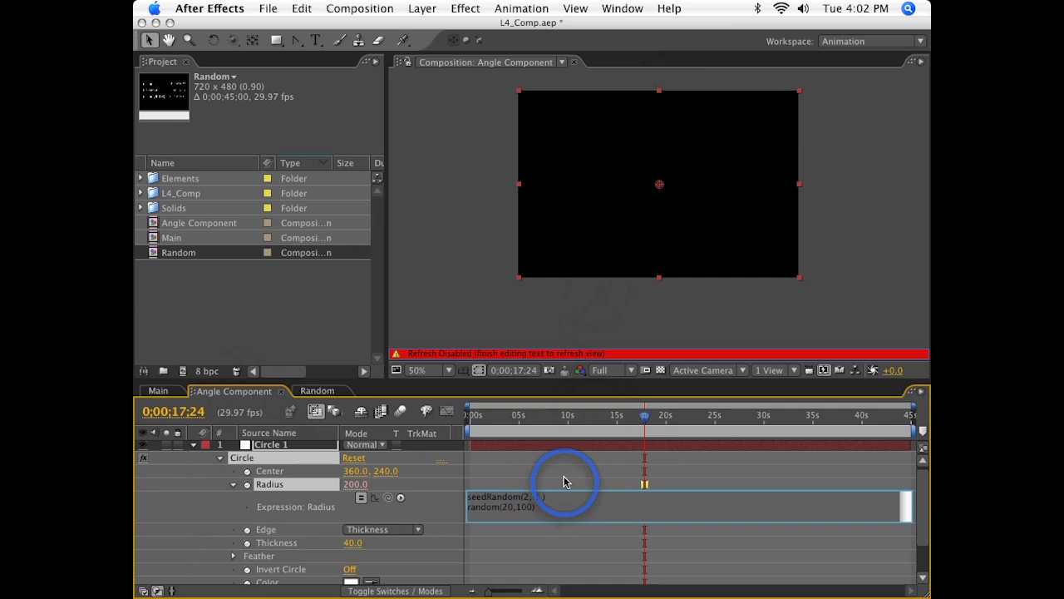
pyautogui.click(507, 507)
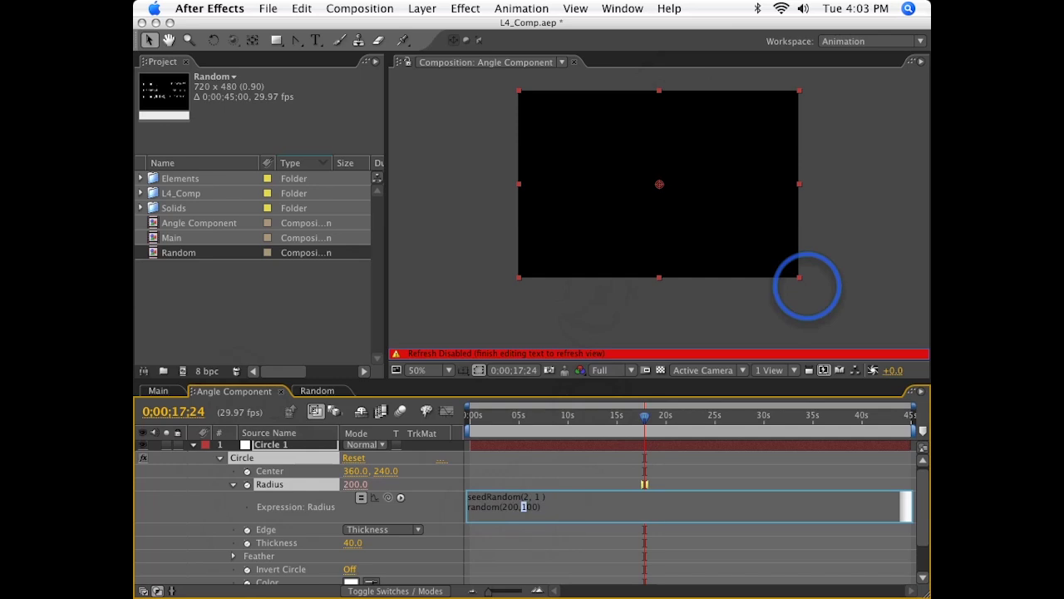
pyautogui.click(806, 285)
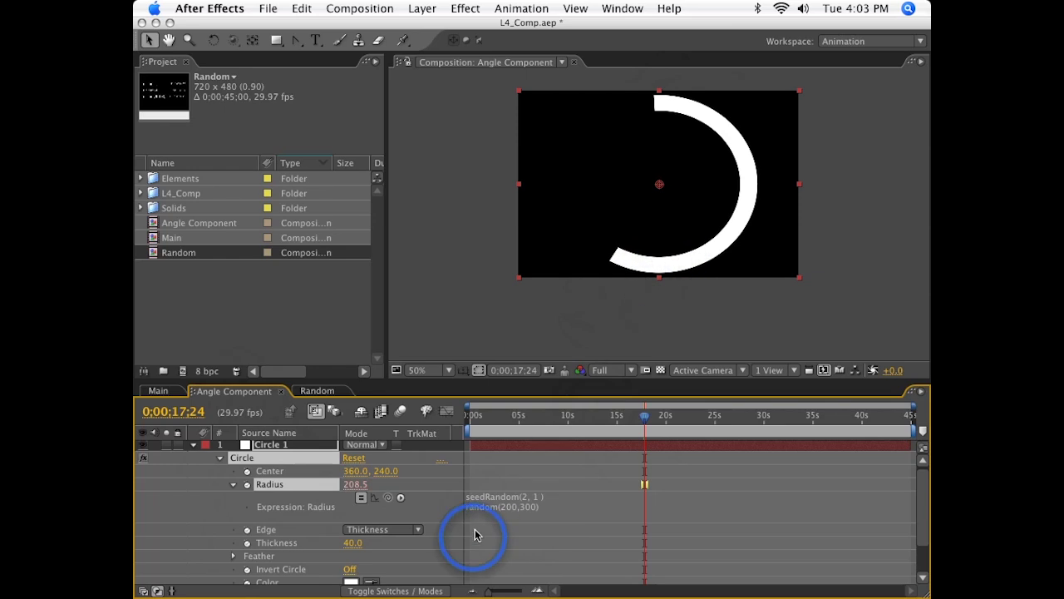
# Step: Leave the Radius expression as it is and scrub to 0;00;13;18 to check the circle's radius over time
pyautogui.click(541, 499)
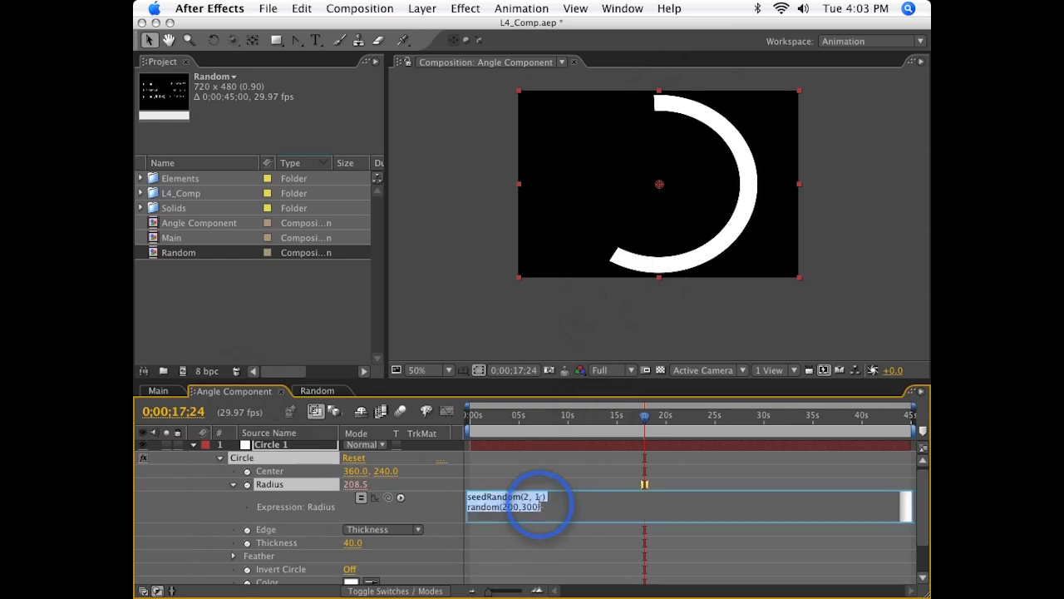
pyautogui.click(539, 499)
pyautogui.moveTo(541, 414); pyautogui.dragTo(603, 420)
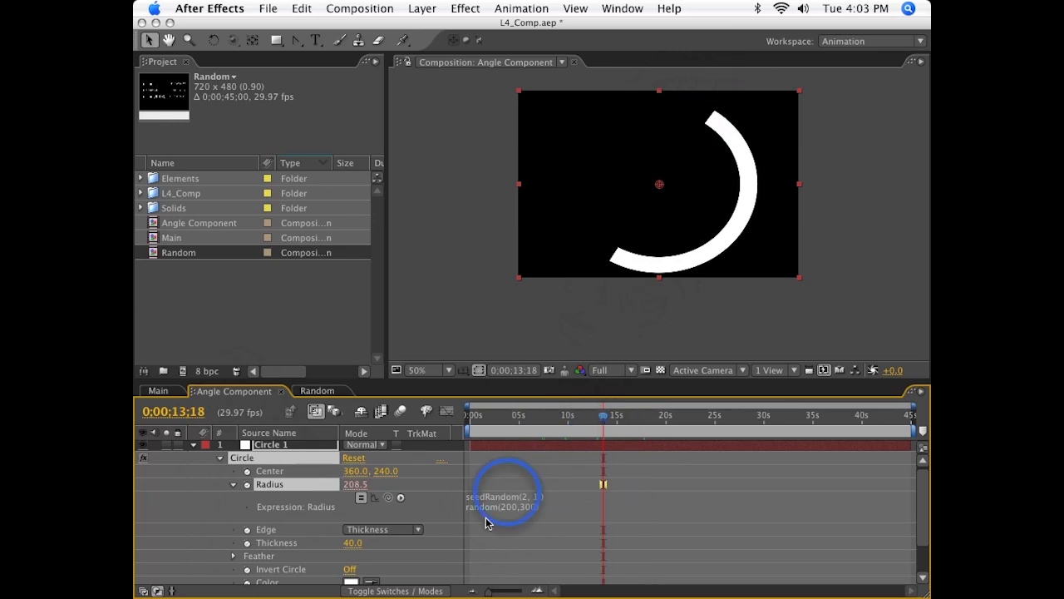
# Step: Examine the Circle 1 layer's Radial Wipe properties and the expressions on its Radius and Transition Completion
pyautogui.scroll(-3, 462, 505)
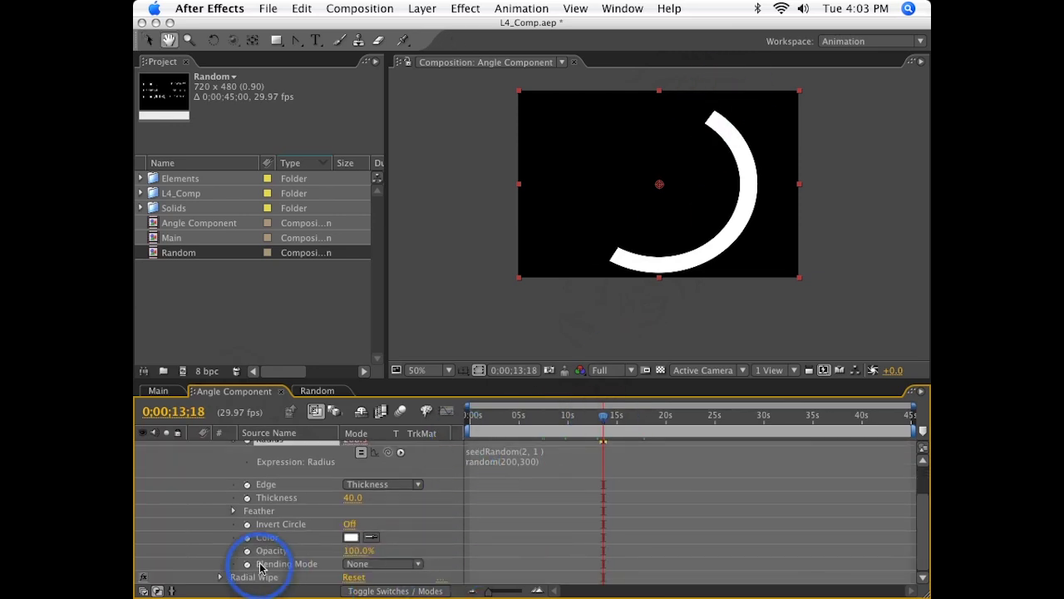
pyautogui.press('e')
pyautogui.click(221, 473)
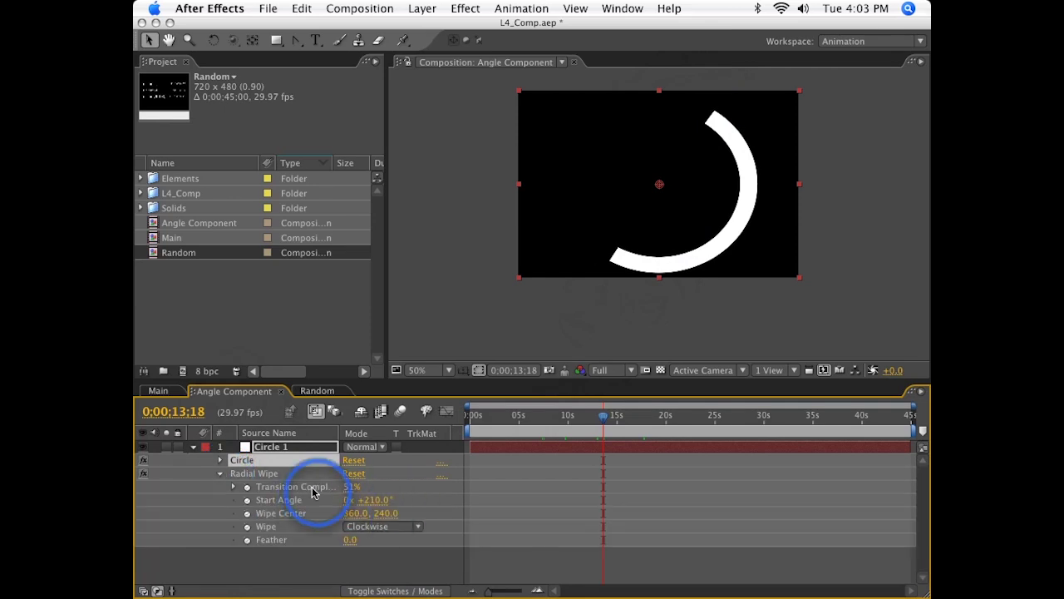
pyautogui.press('e')
pyautogui.press('e')
pyautogui.click(498, 545)
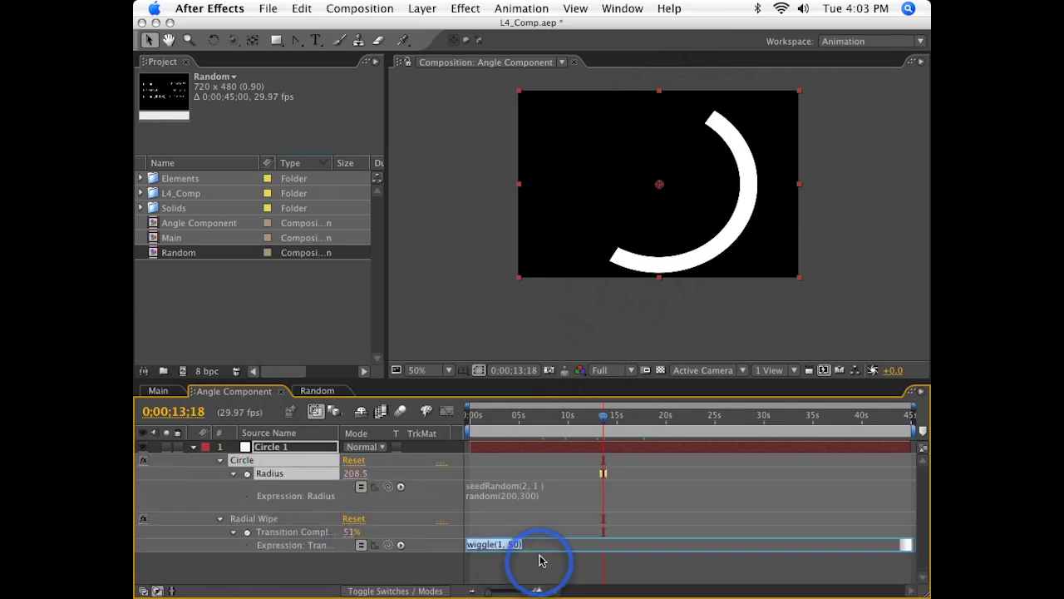
# Step: Paste the copied seedRandom(2, 1) expression onto the Circle effect's Thickness and change its range to random(2,100)
pyautogui.click(273, 471)
pyautogui.click(266, 490)
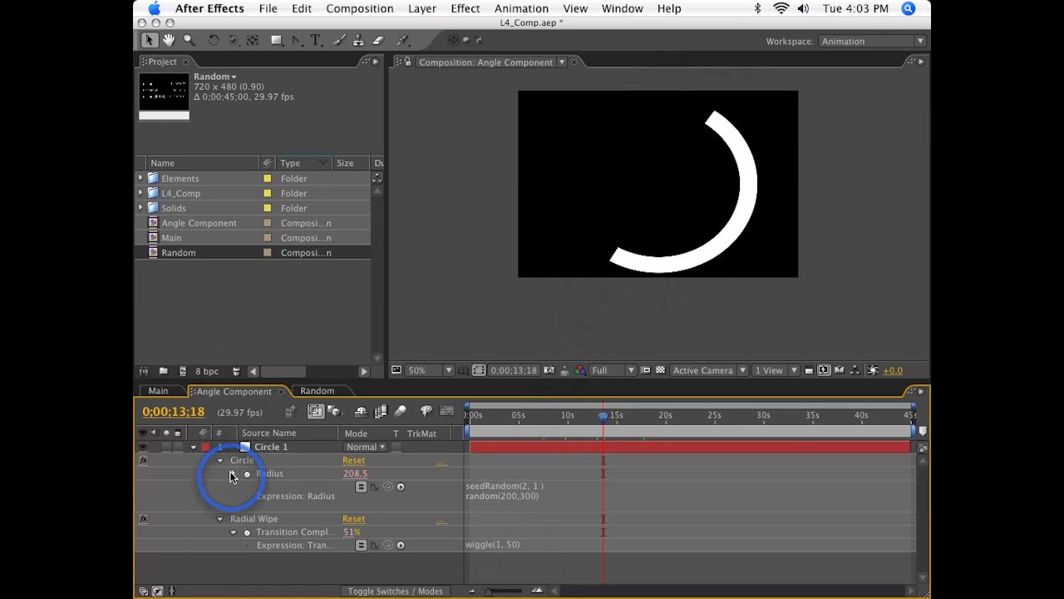
pyautogui.click(237, 486)
pyautogui.click(218, 461)
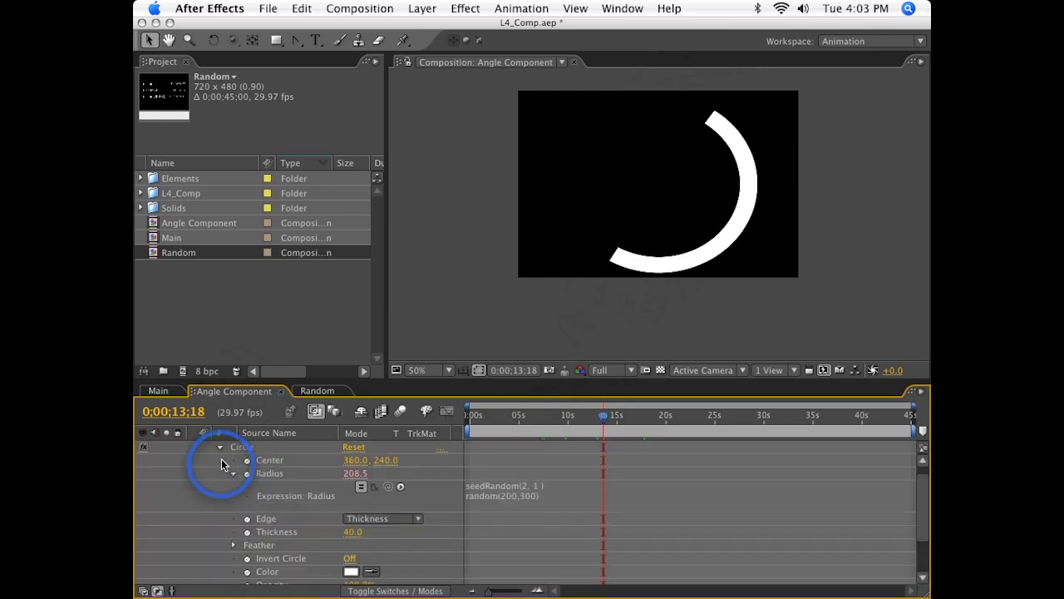
pyautogui.keyDown('alt'); pyautogui.click(247, 531); pyautogui.keyUp('alt')
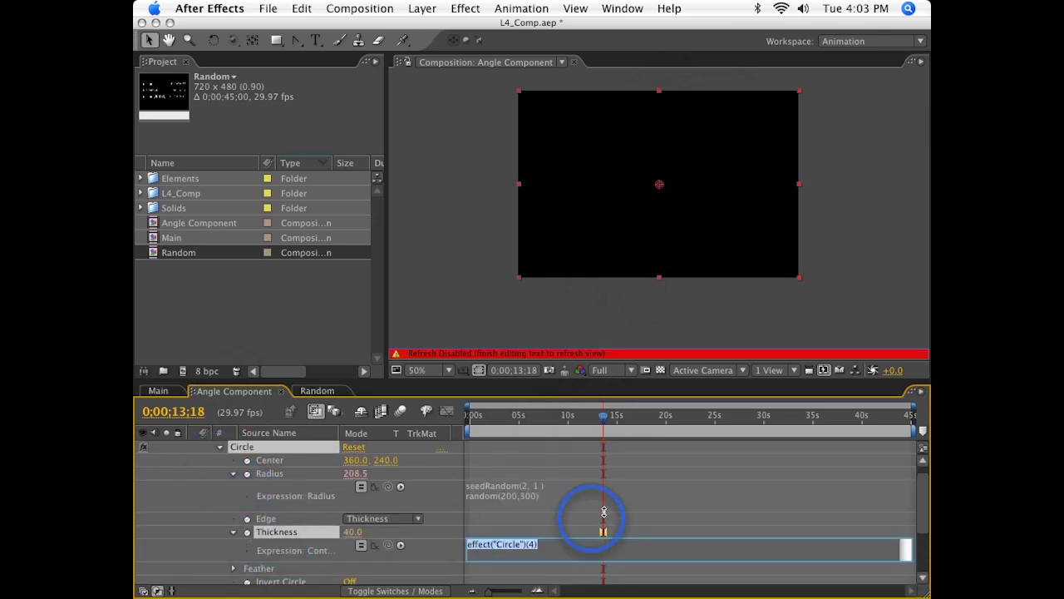
pyautogui.press('super+v')
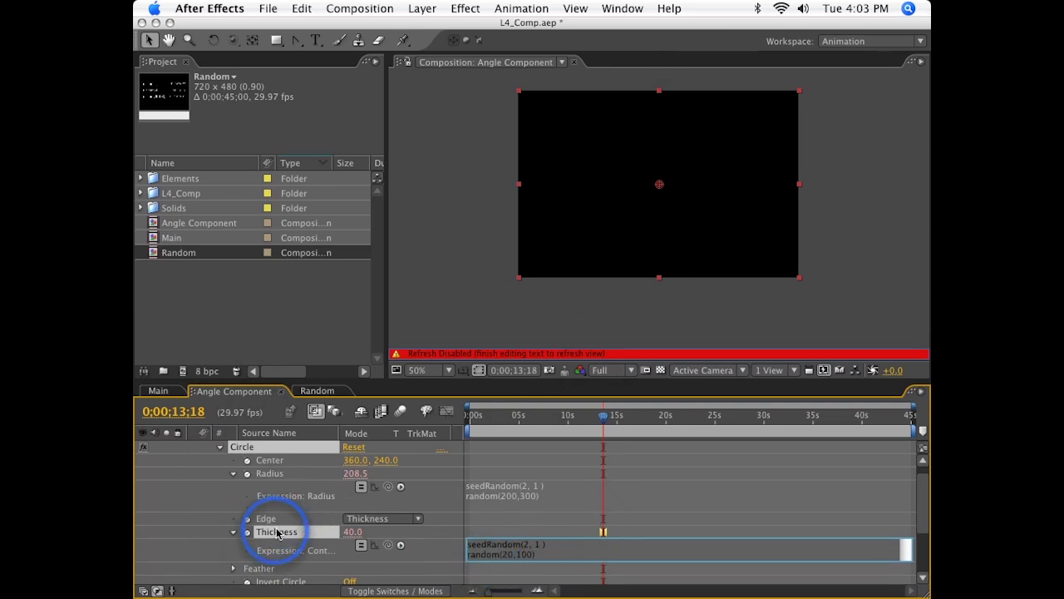
pyautogui.click(507, 555)
pyautogui.click(814, 304)
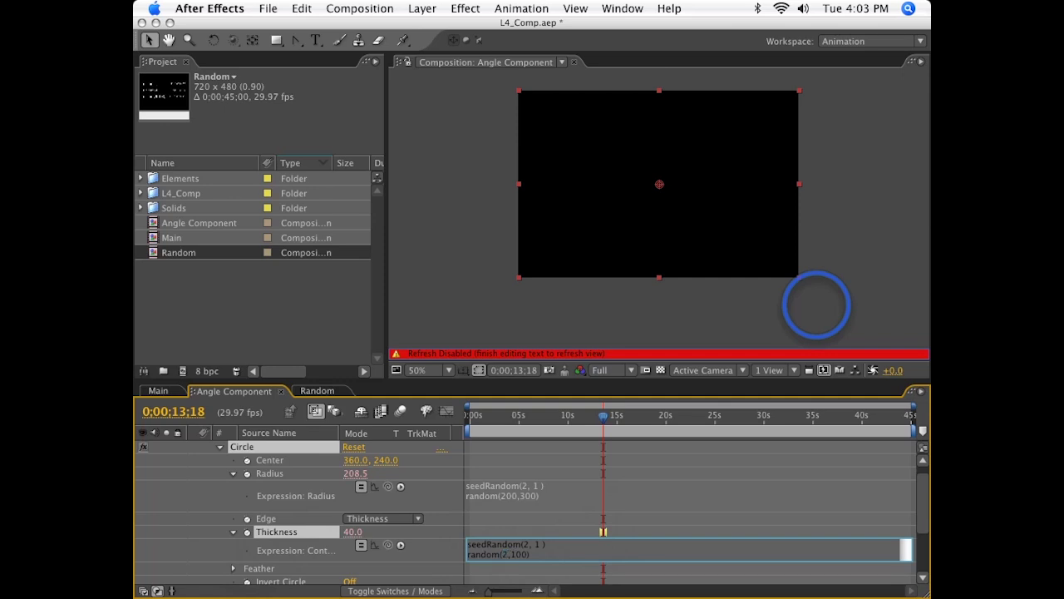
pyautogui.click(817, 305)
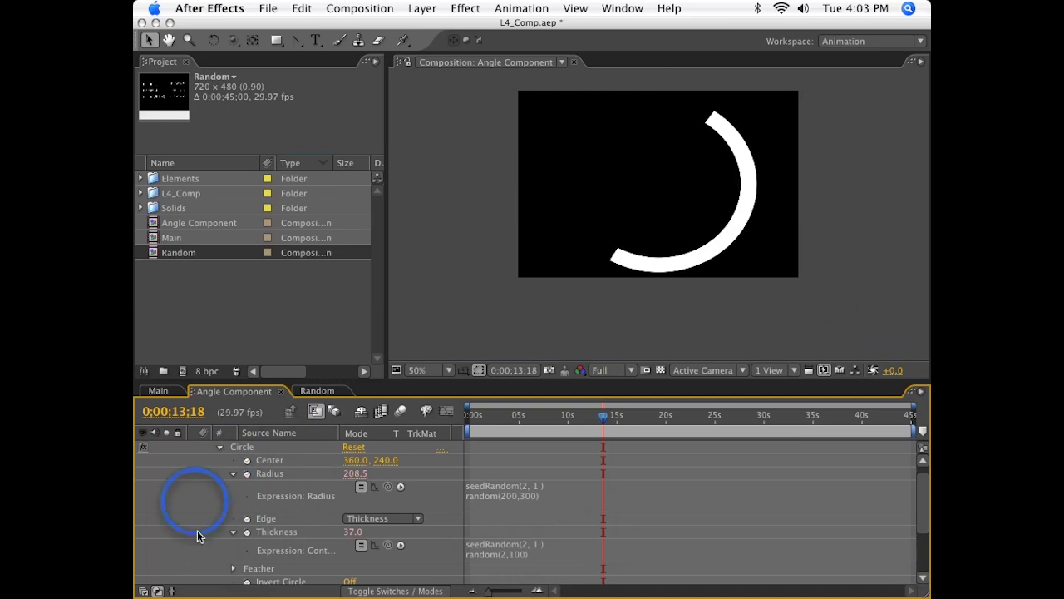
# Step: Collapse the expressions and lower the Circle 1 layer's opacity to 53%
pyautogui.press('u')
pyautogui.press('Return')
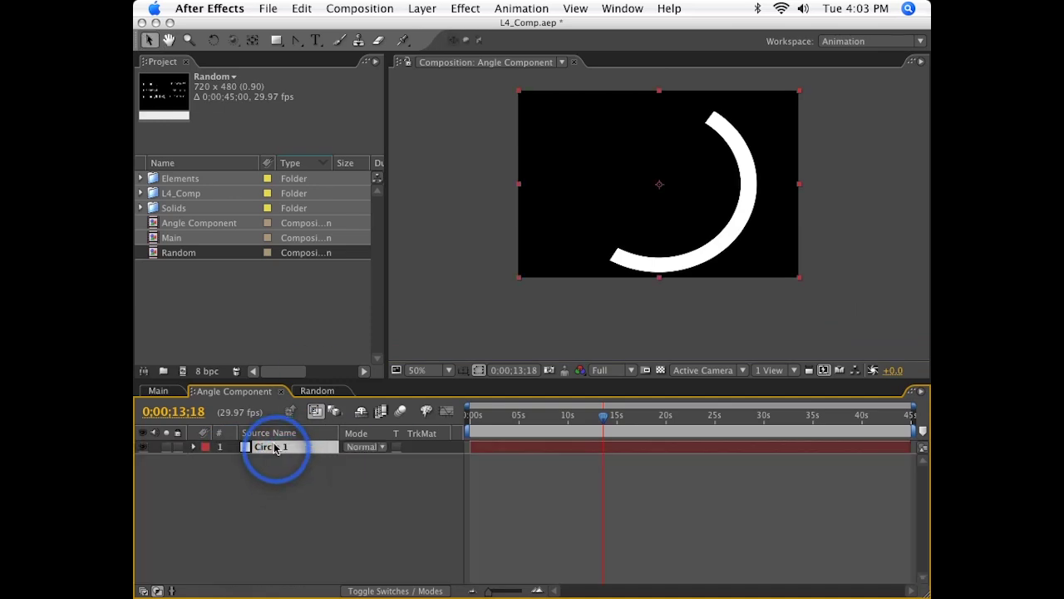
pyautogui.click(274, 449)
pyautogui.press('t')
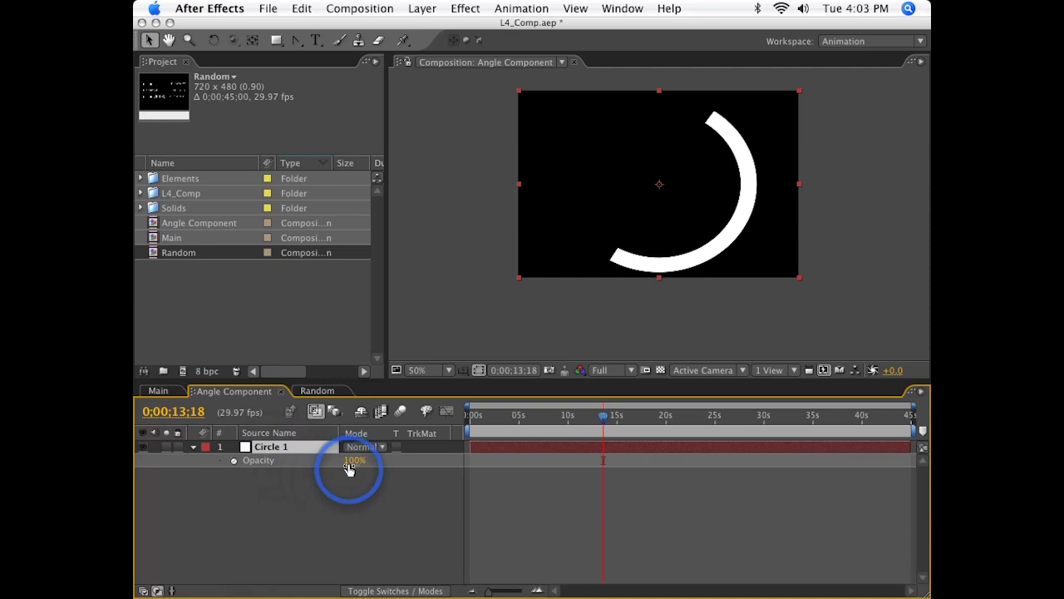
pyautogui.moveTo(350, 460); pyautogui.dragTo(308, 463)
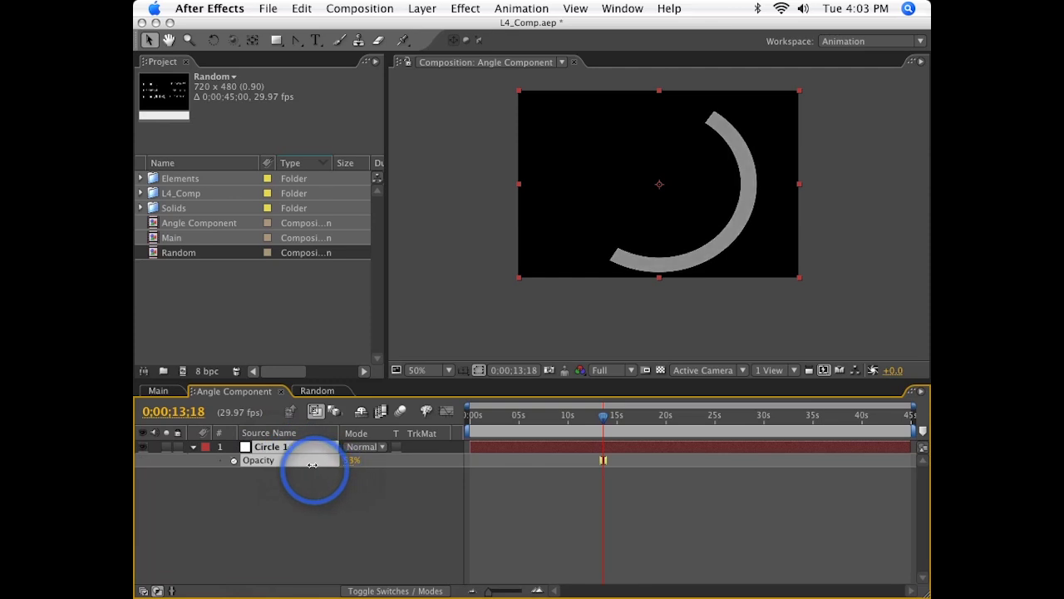
# Step: Duplicate the Circle 1 layer five times and return to the start of the composition
pyautogui.press('super+d')
pyautogui.press('super+d')
pyautogui.press('super+d')
pyautogui.press('super+d')
pyautogui.press('super+d')
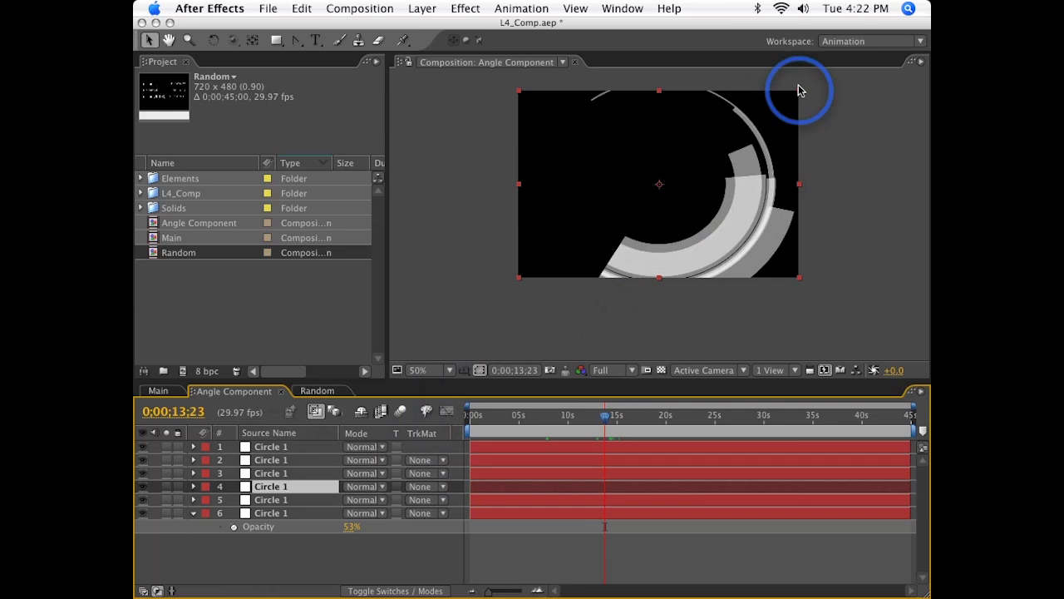
pyautogui.press('Home')
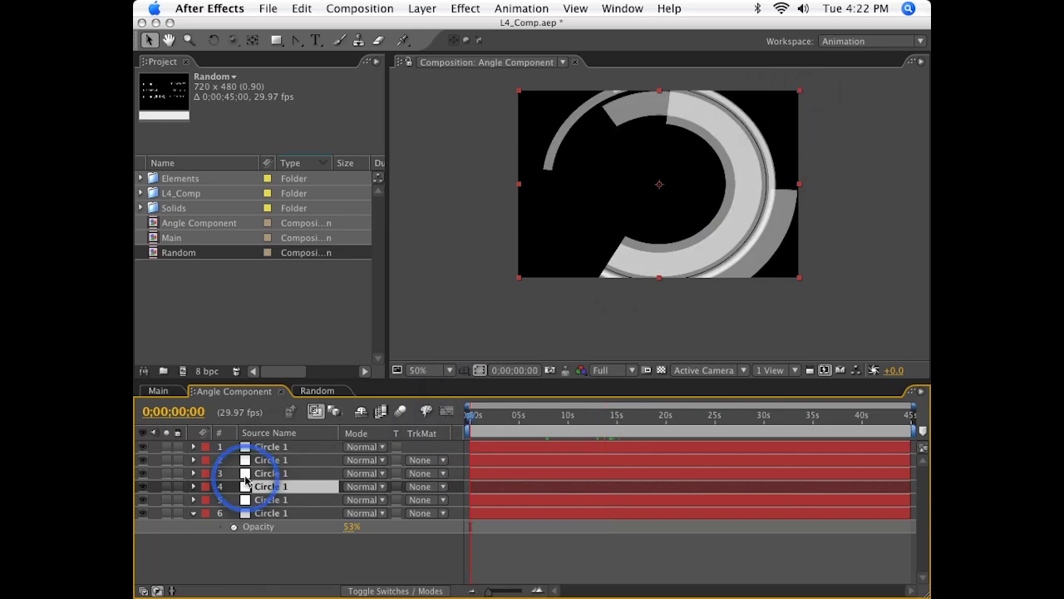
# Step: Delete layers 2 through 6, keeping only the topmost Circle 1 layer
pyautogui.click(273, 513)
pyautogui.keyDown('shift'); pyautogui.click(286, 465); pyautogui.keyUp('shift')
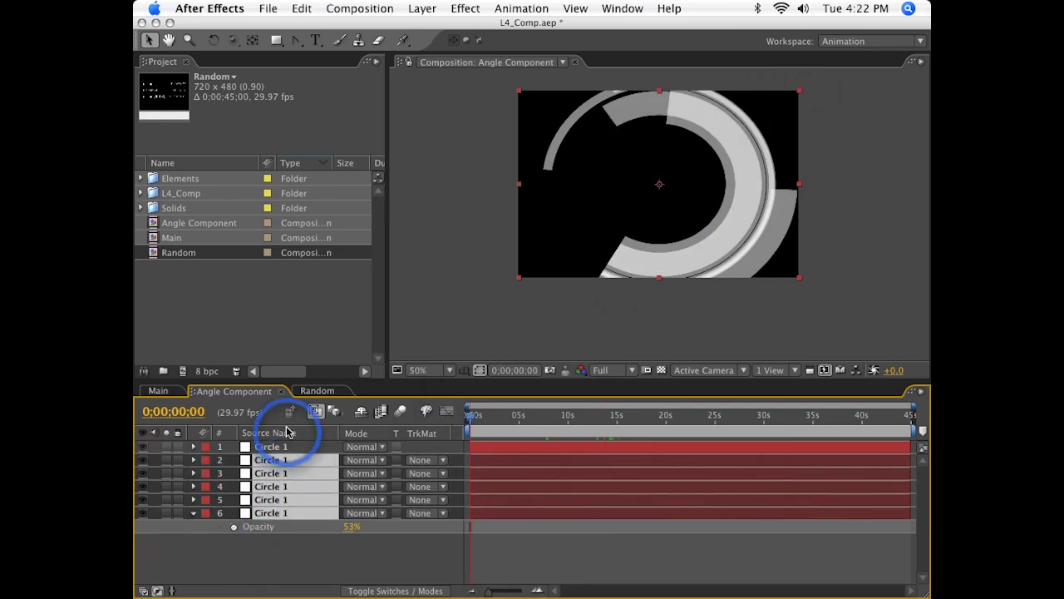
pyautogui.press('Delete')
# Step: Reveal the Circle 1 expressions and change the Radius seed line to seedRandom(index, 1)
pyautogui.click(283, 446)
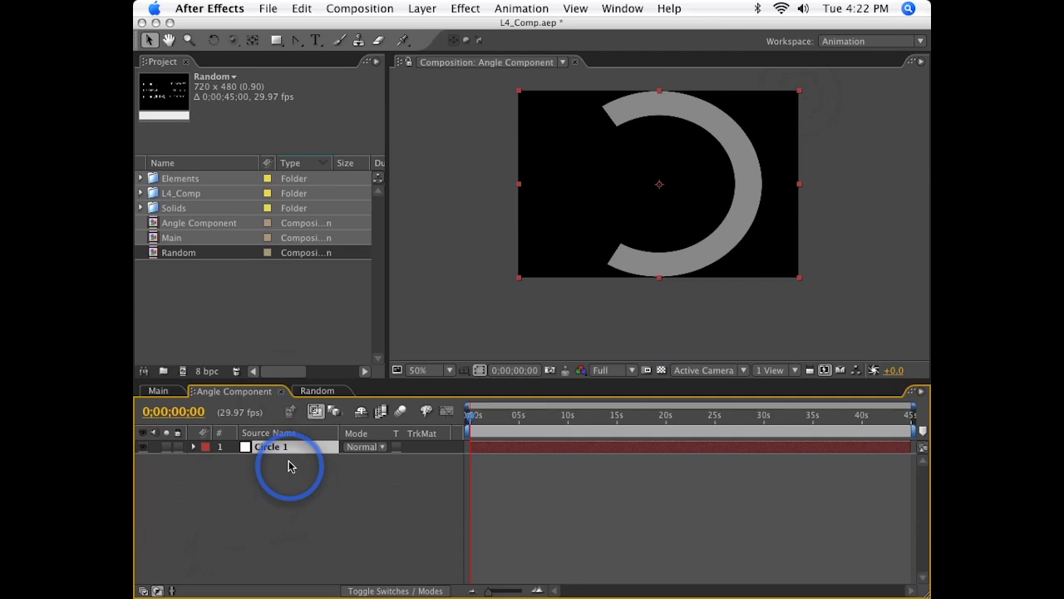
pyautogui.press('e')
pyautogui.press('e')
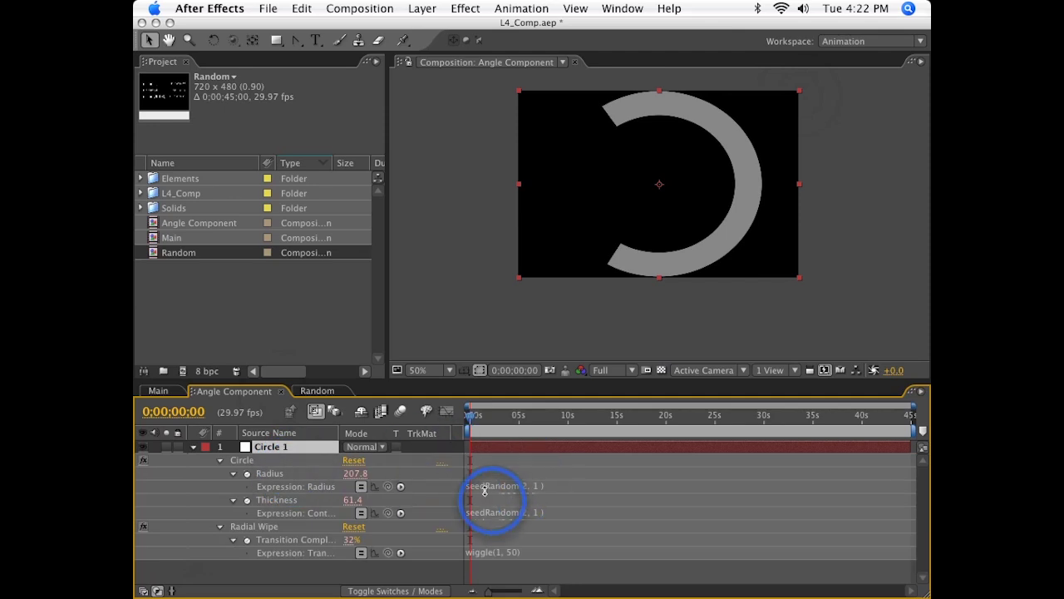
pyautogui.click(521, 487)
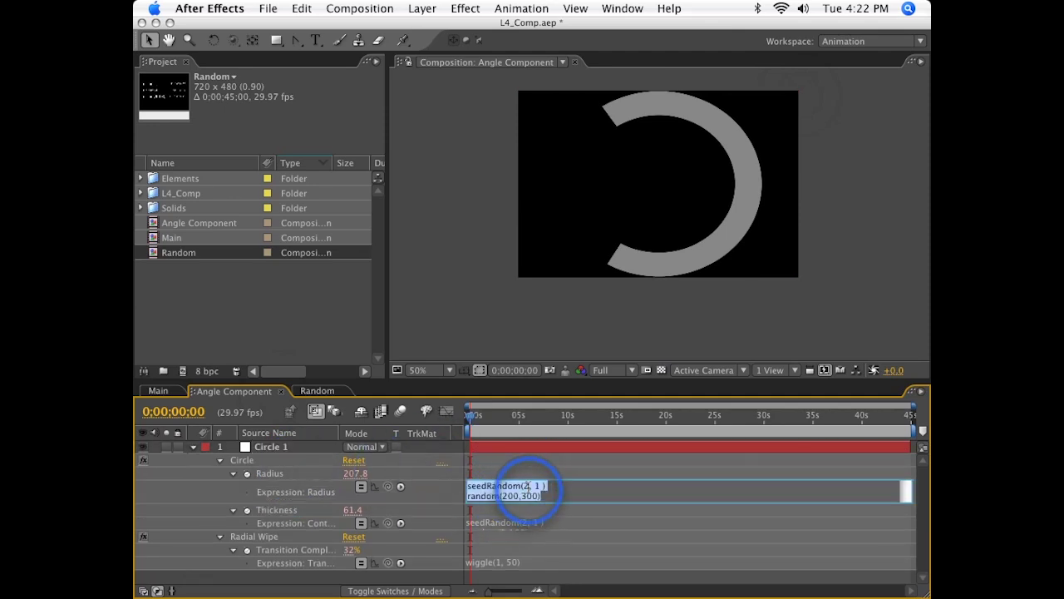
pyautogui.click(664, 356)
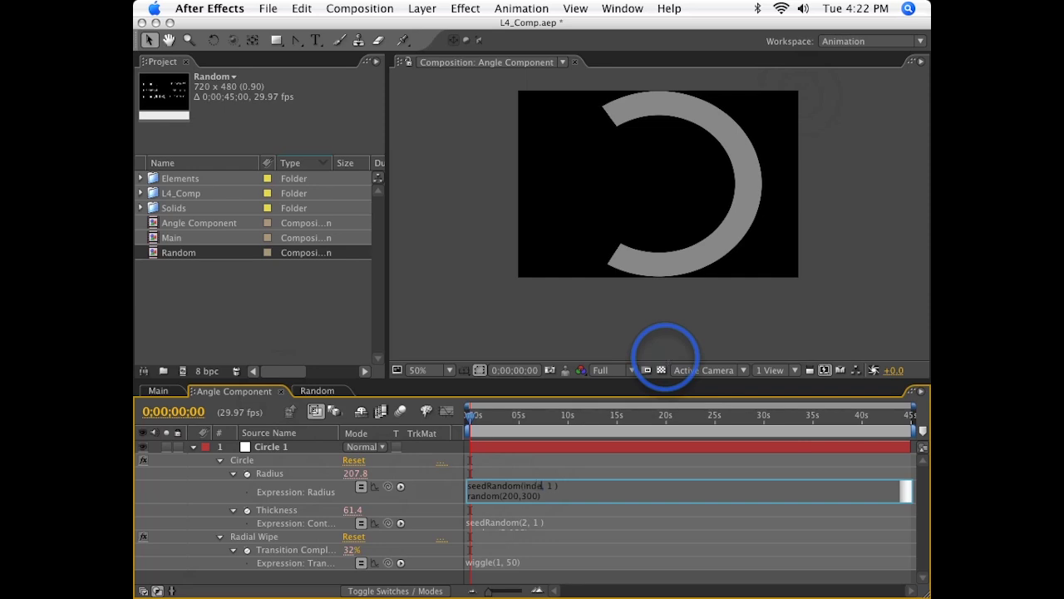
pyautogui.write('x')
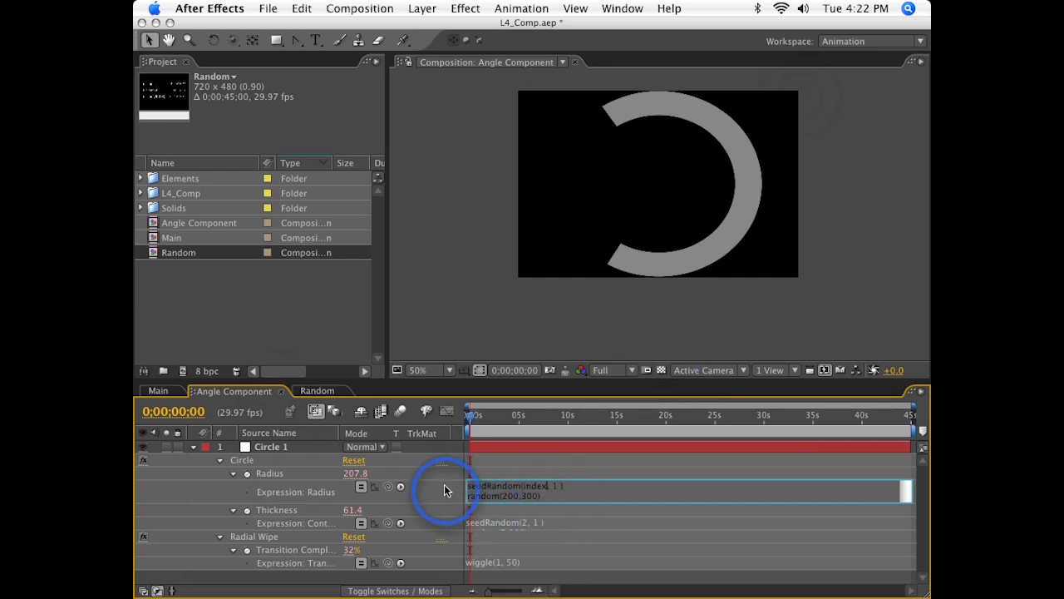
# Step: Replace the seed 2 with index in the Thickness expression, making the line seedRandom(index, 1)
pyautogui.click(528, 525)
pyautogui.doubleClick(526, 522)
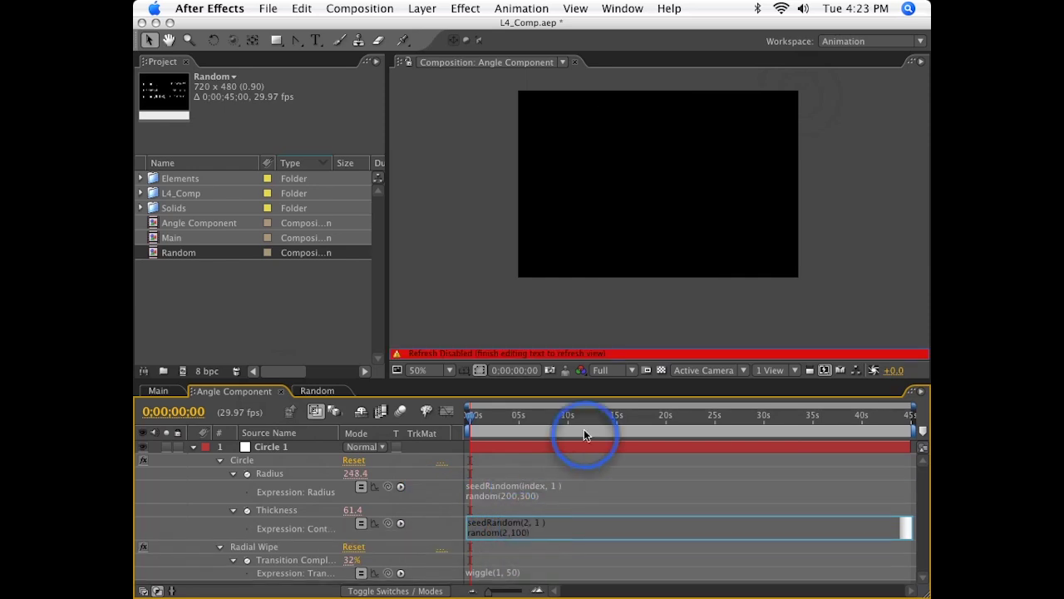
pyautogui.write('index')
pyautogui.click(584, 434)
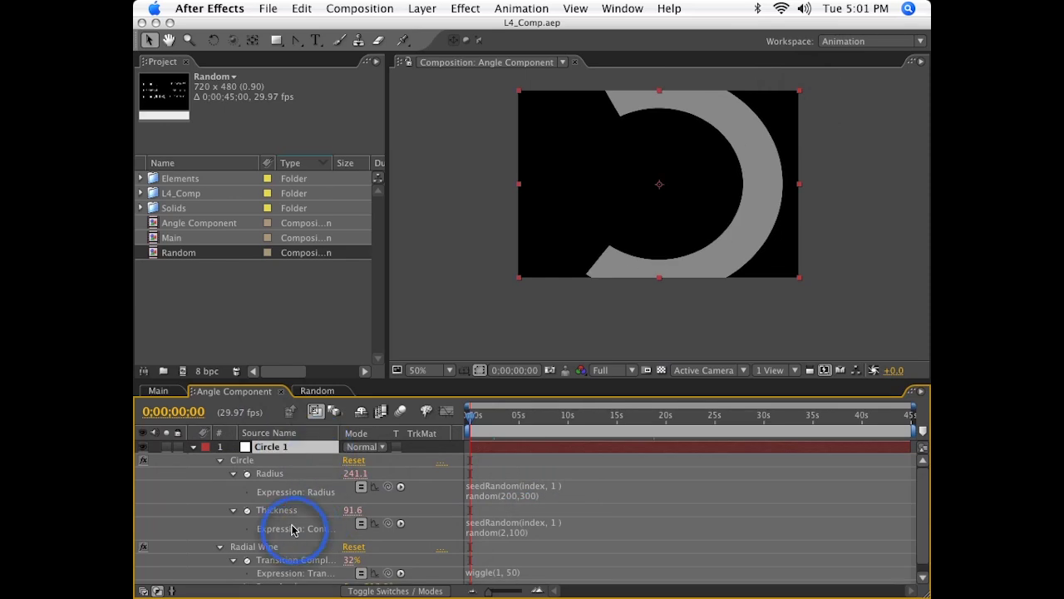
# Step: Reveal all Radial Wipe properties, select Start Angle and play the composition briefly to examine the wipe's motion
pyautogui.click(221, 548)
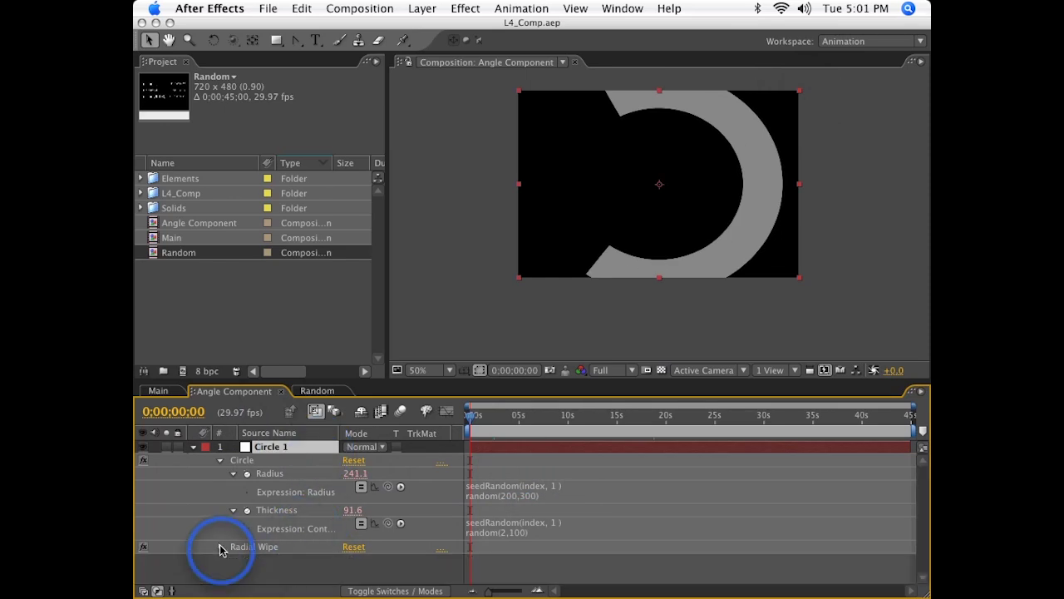
pyautogui.click(221, 547)
pyautogui.click(247, 538)
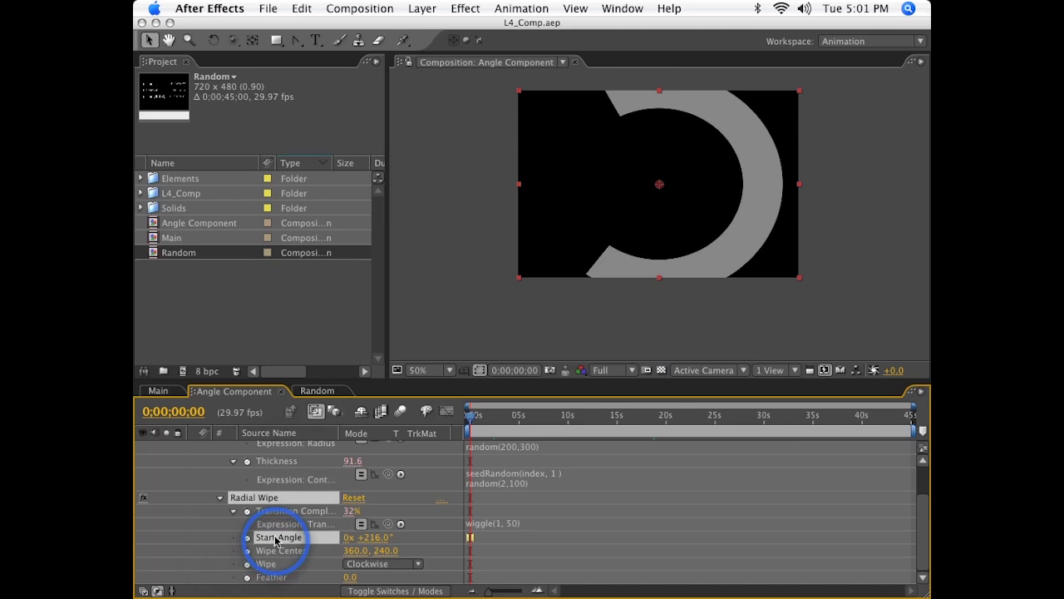
pyautogui.press('space')
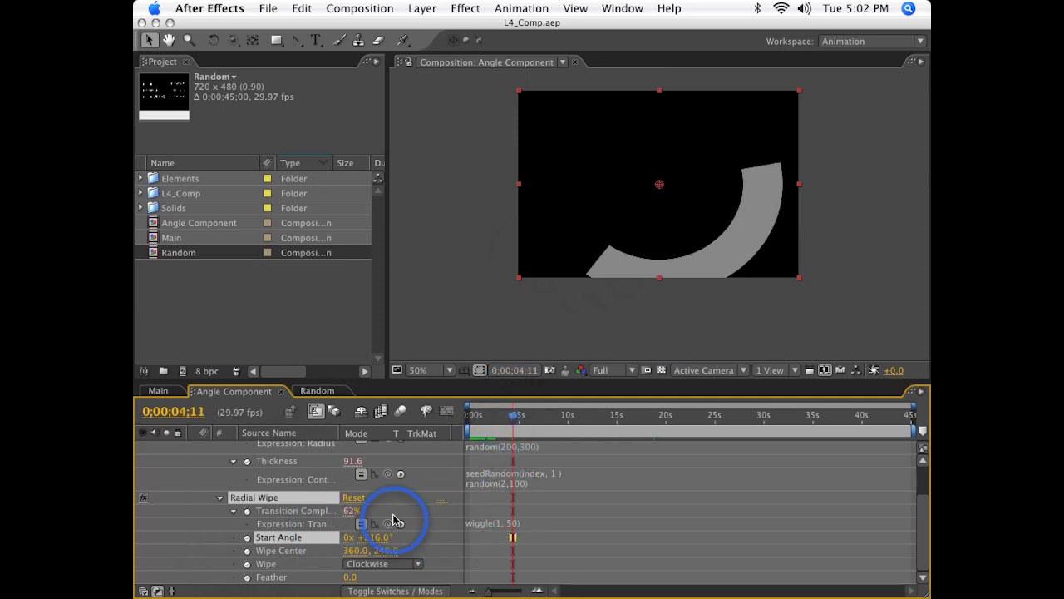
# Step: Disable the Transition Completion wiggle to check its base value, re-enable it and scrub to 0;00;10;27 to examine the wipe
pyautogui.moveTo(360, 511); pyautogui.dragTo(351, 517)
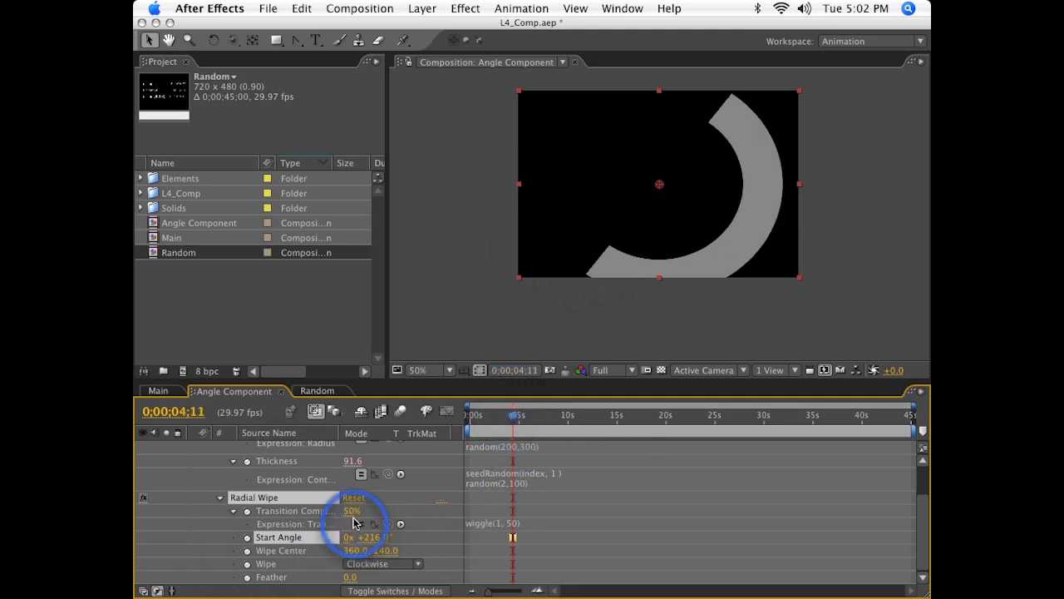
pyautogui.click(512, 524)
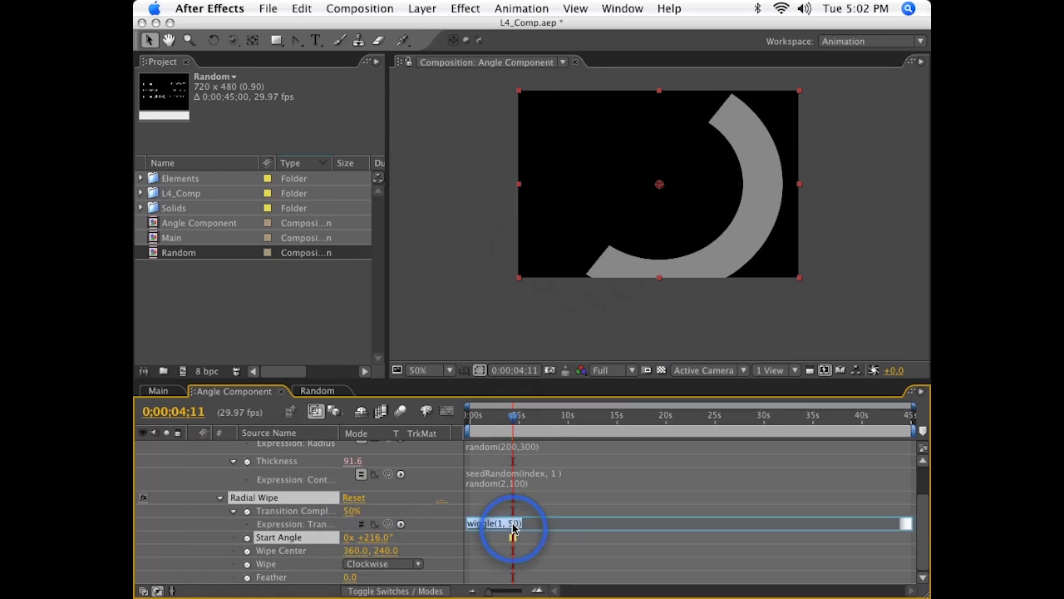
pyautogui.click(556, 420)
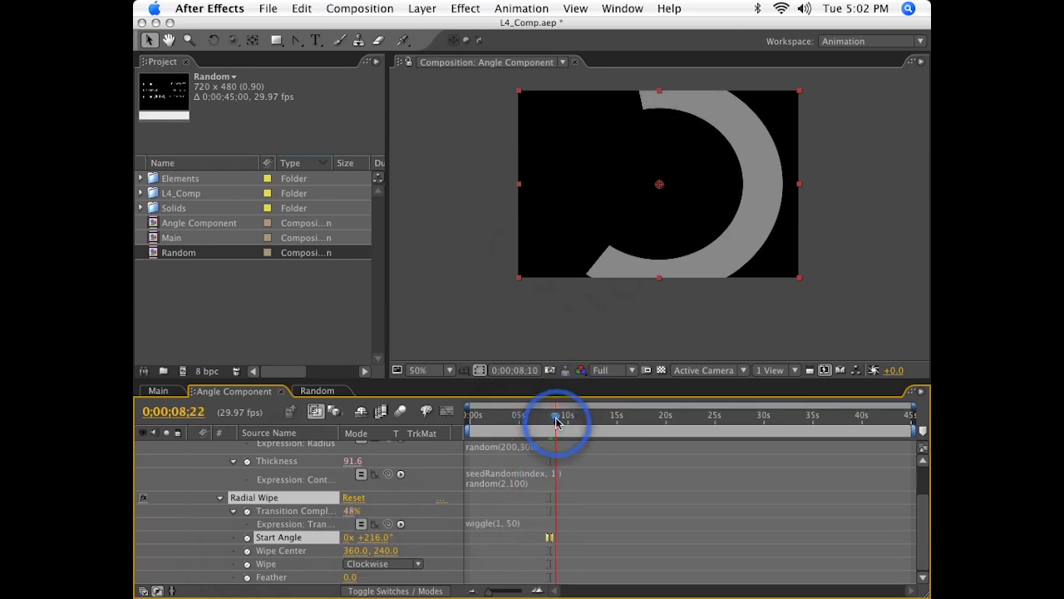
pyautogui.moveTo(556, 420); pyautogui.dragTo(576, 418)
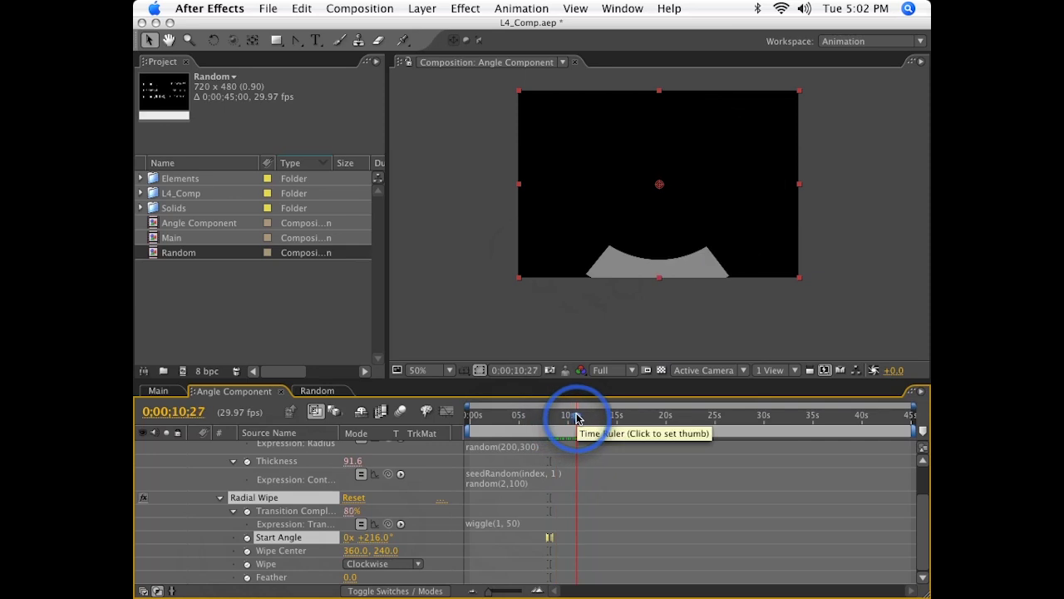
# Step: Change the Transition Completion expression to wiggle(1, 25) and scrub to 0;00;09;19 to check the wipe
pyautogui.click(503, 524)
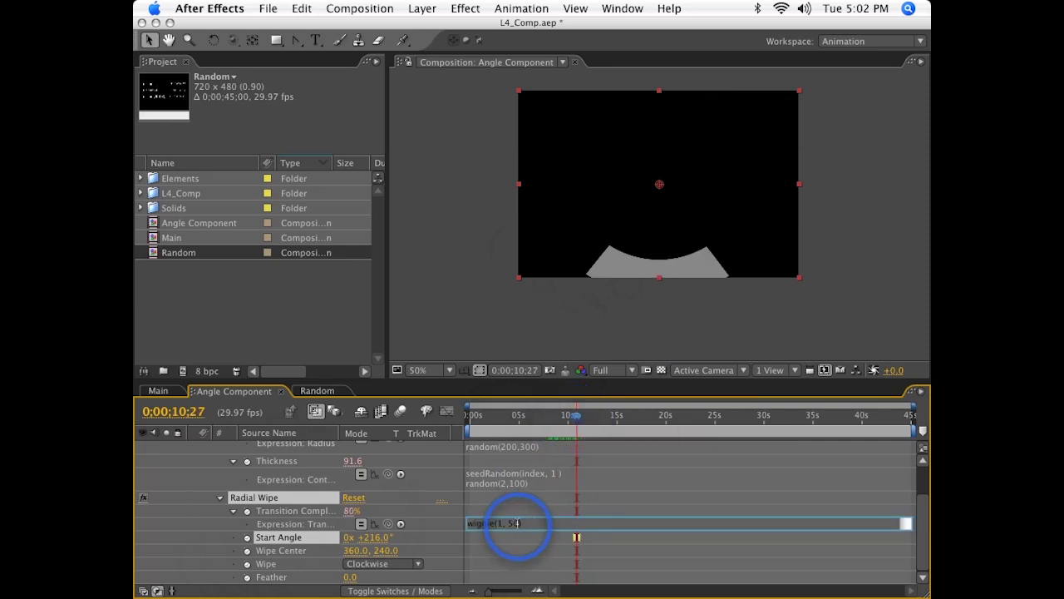
pyautogui.doubleClick(513, 523)
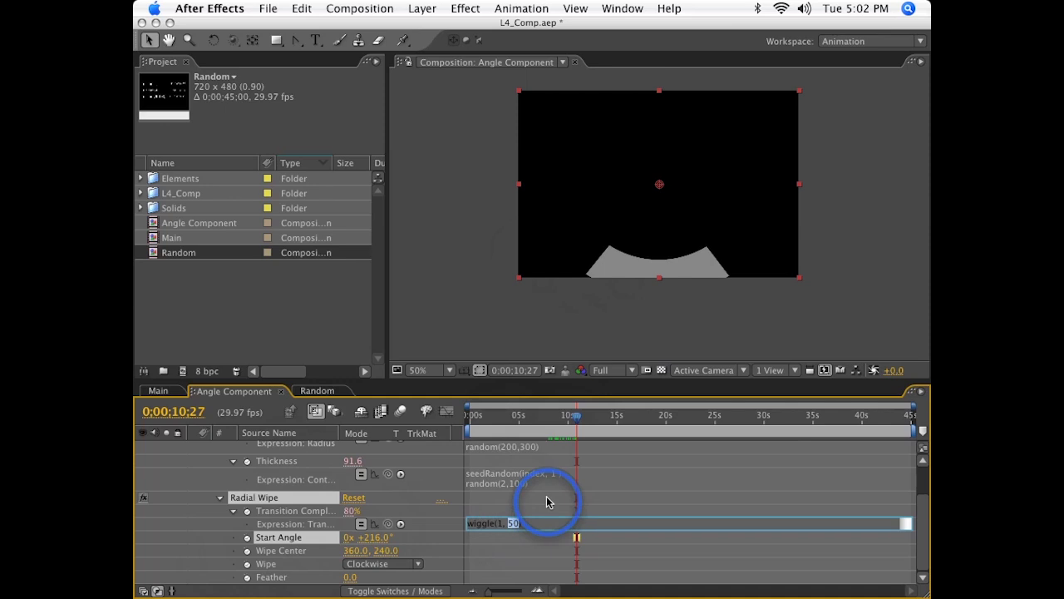
pyautogui.click(547, 501)
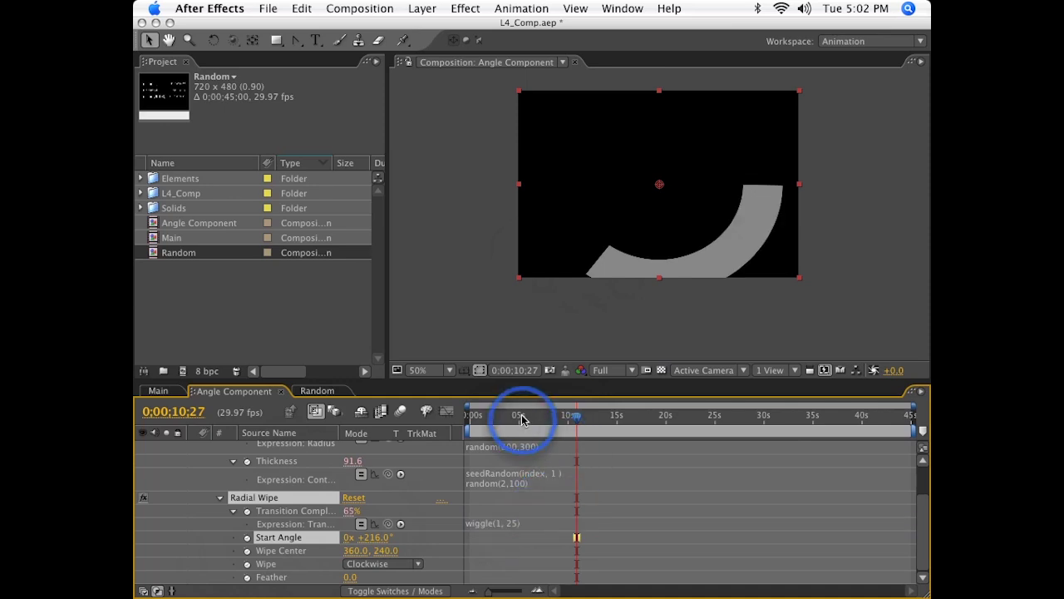
pyautogui.moveTo(523, 421); pyautogui.dragTo(566, 418)
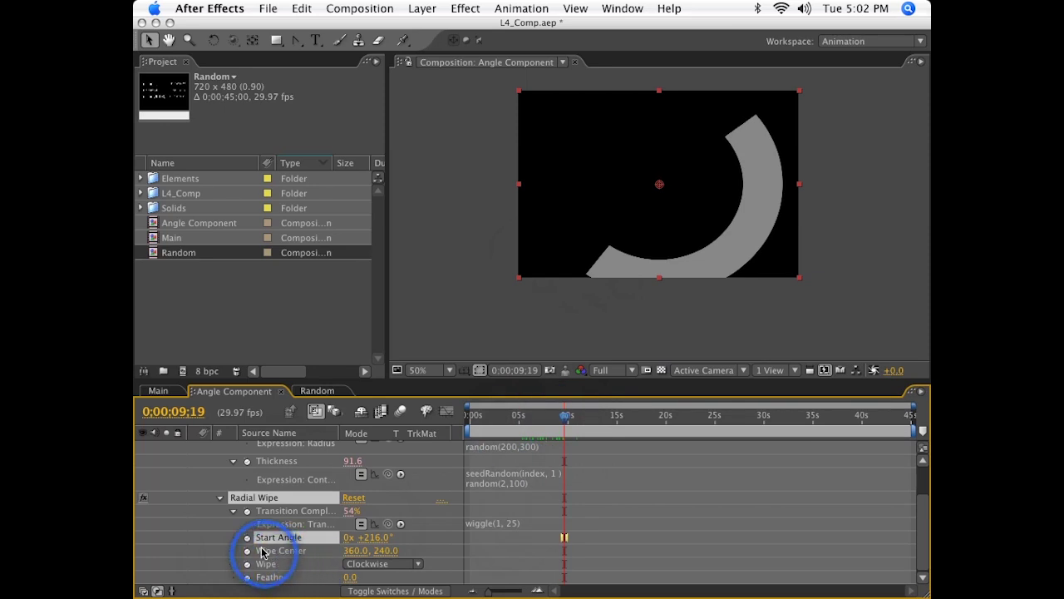
# Step: Add the expression wiggle(1, 25) to the Radial Wipe's Start Angle and preview the motion briefly
pyautogui.click(493, 538)
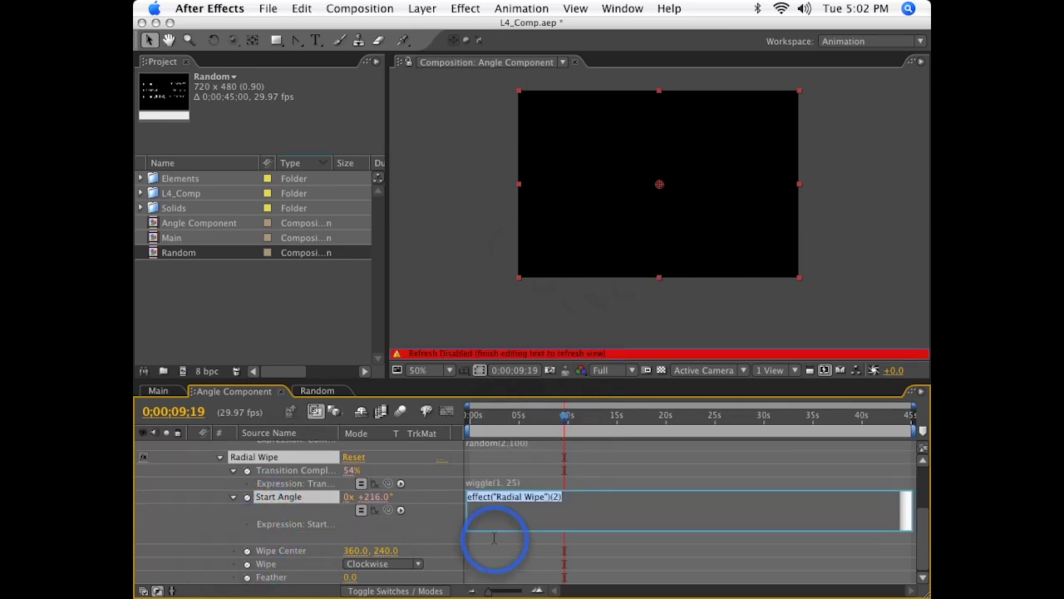
pyautogui.write('wiggle(1, 25')
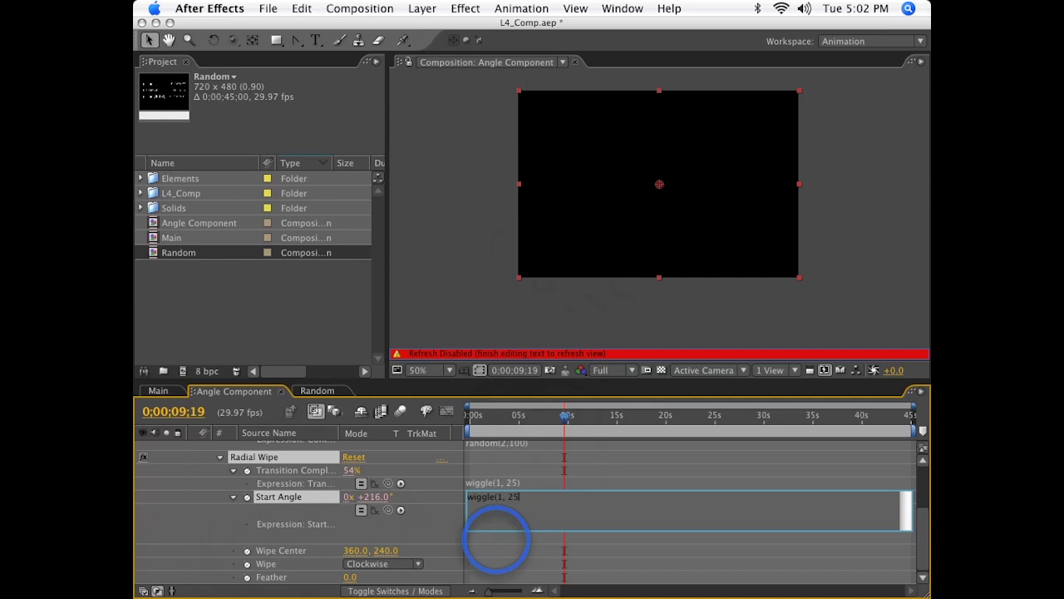
pyautogui.click(496, 539)
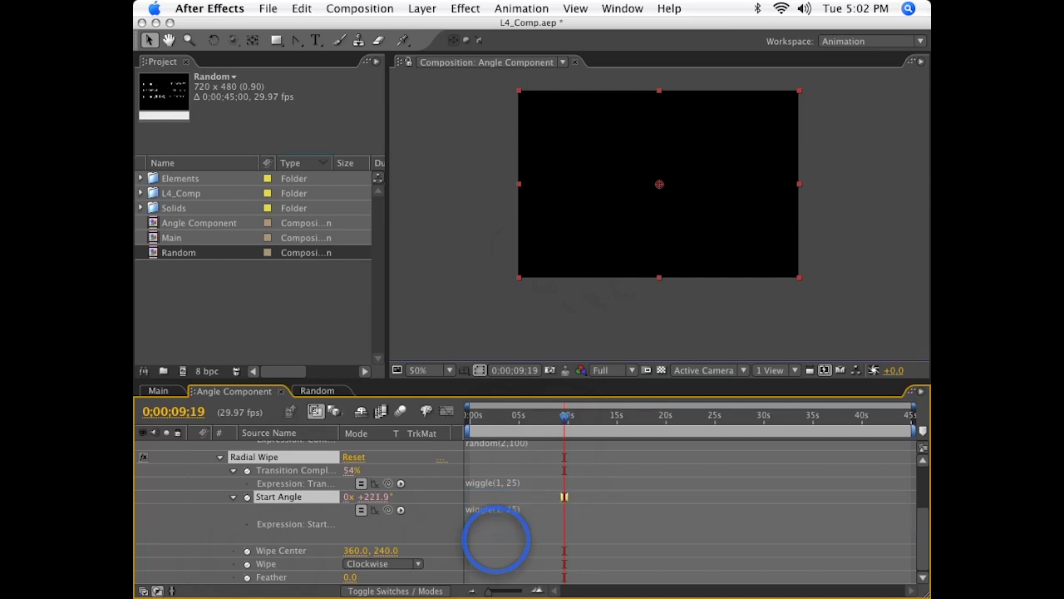
pyautogui.click(499, 217)
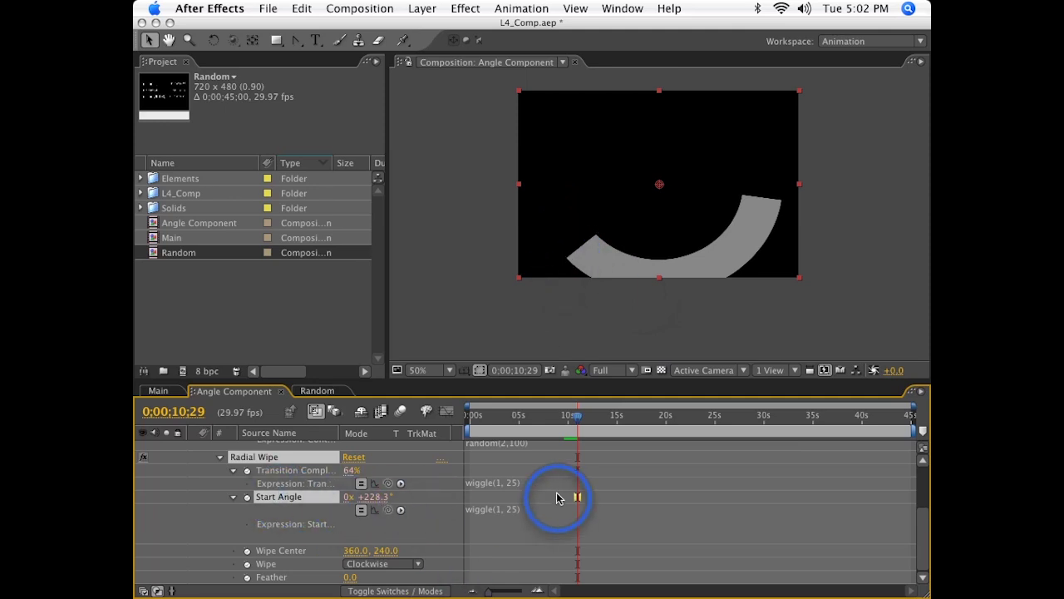
# Step: Copy the Thickness expression lines seedRandom(index, 1) and random(2,100) and paste them above wiggle(1, 25) in the Start Angle expression
pyautogui.click(519, 516)
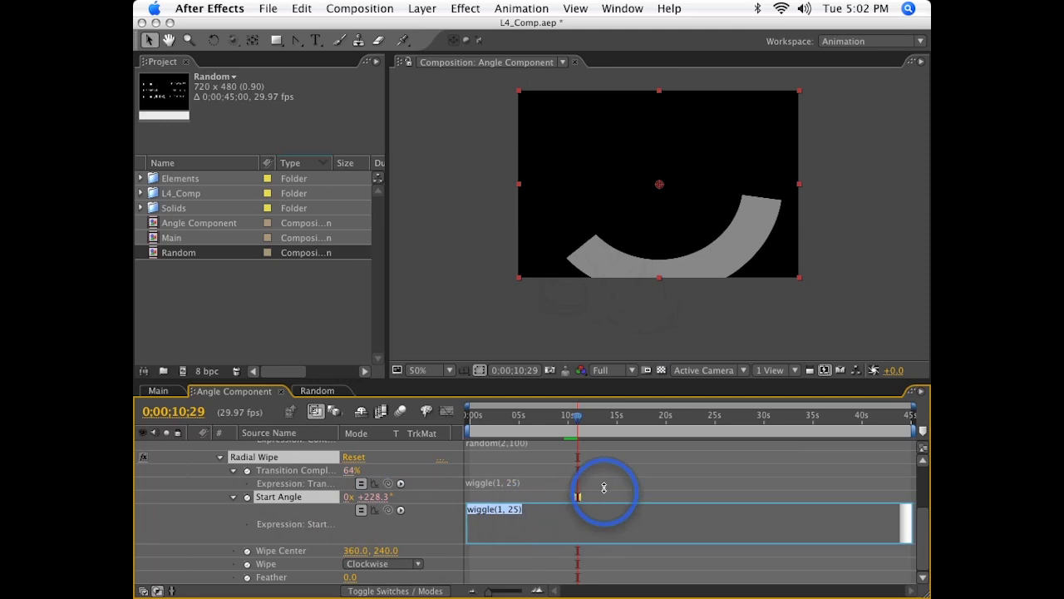
pyautogui.click(532, 513)
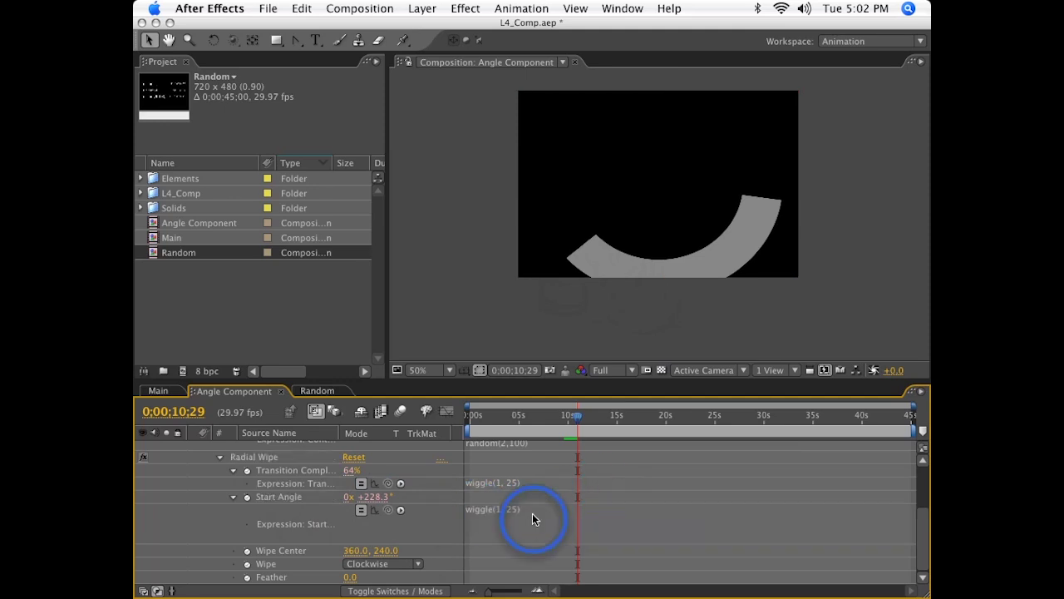
pyautogui.click(518, 445)
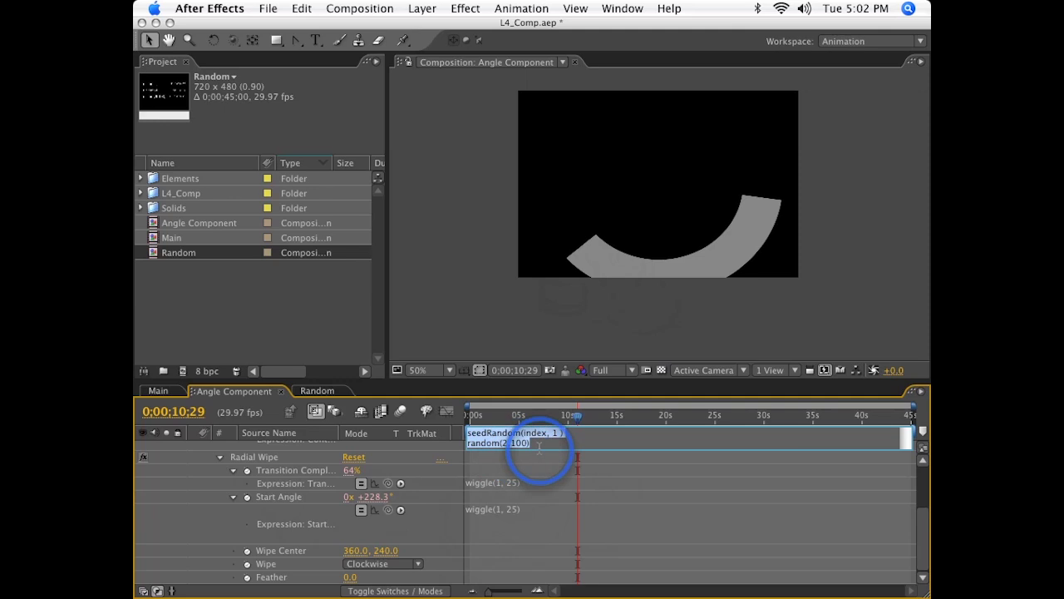
pyautogui.click(507, 516)
pyautogui.click(577, 511)
pyautogui.press('Return')
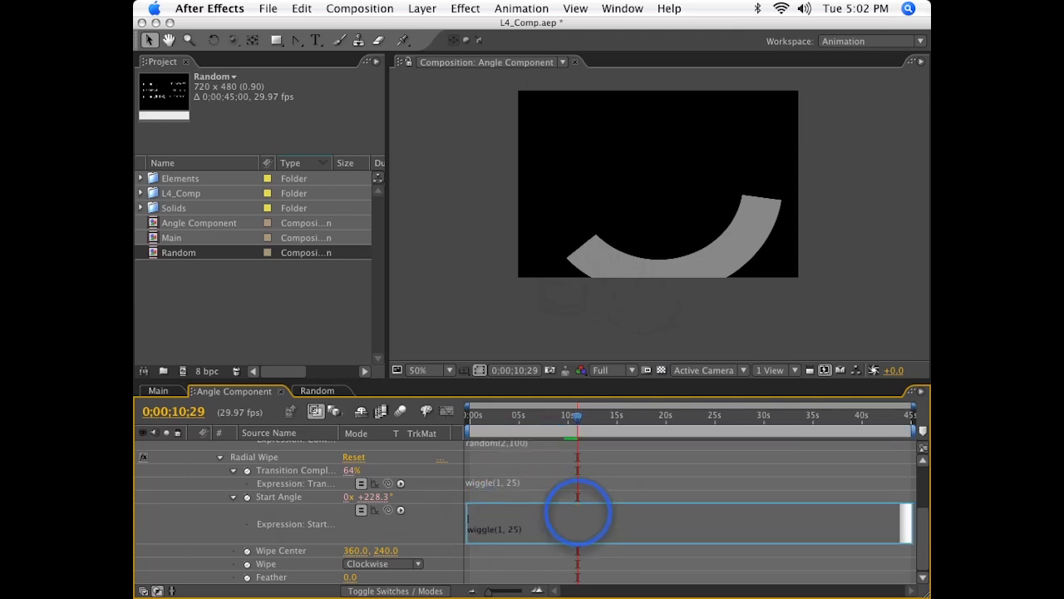
pyautogui.write('seedRandom(index, 1) random(2,100)')
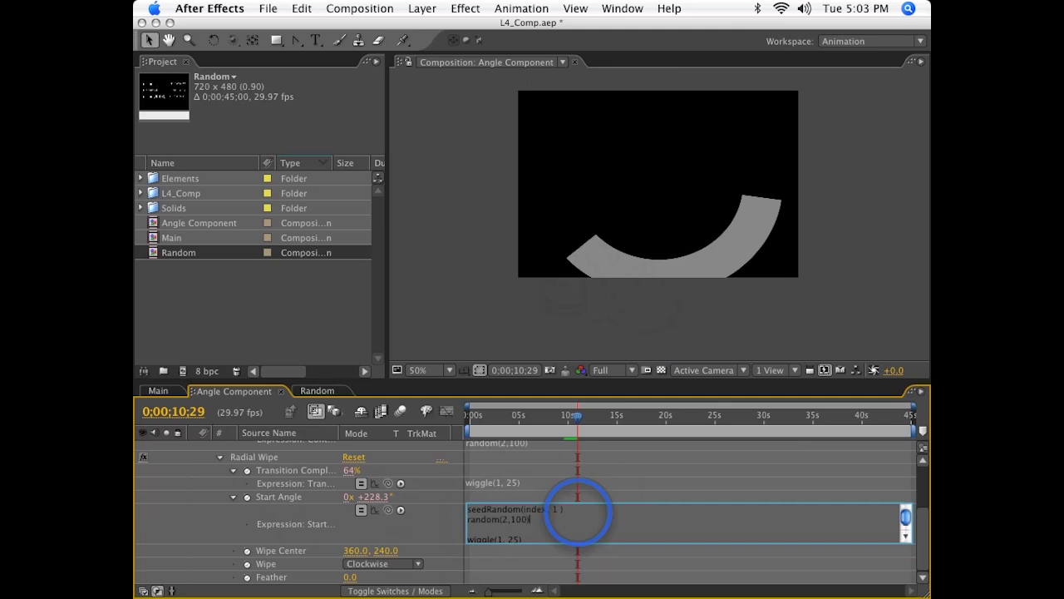
# Step: Change the Start Angle expression's second line to random(0,180) + wiggle(1, 25), keeping seedRandom(index, 1) above it, and preview the wipe
pyautogui.moveTo(582, 508); pyautogui.dragTo(340, 464)
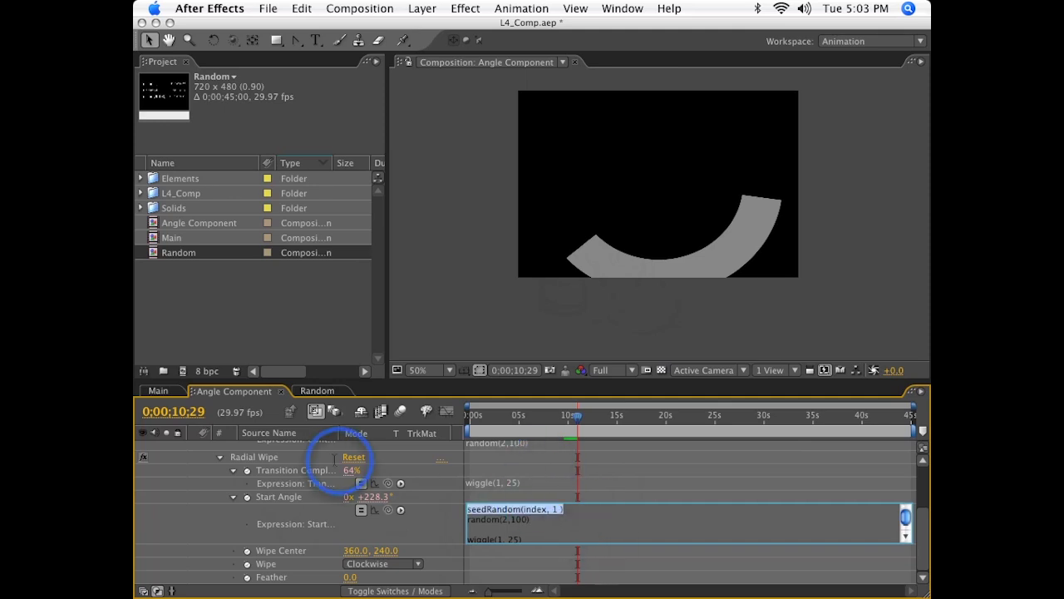
pyautogui.click(555, 511)
pyautogui.doubleClick(555, 509)
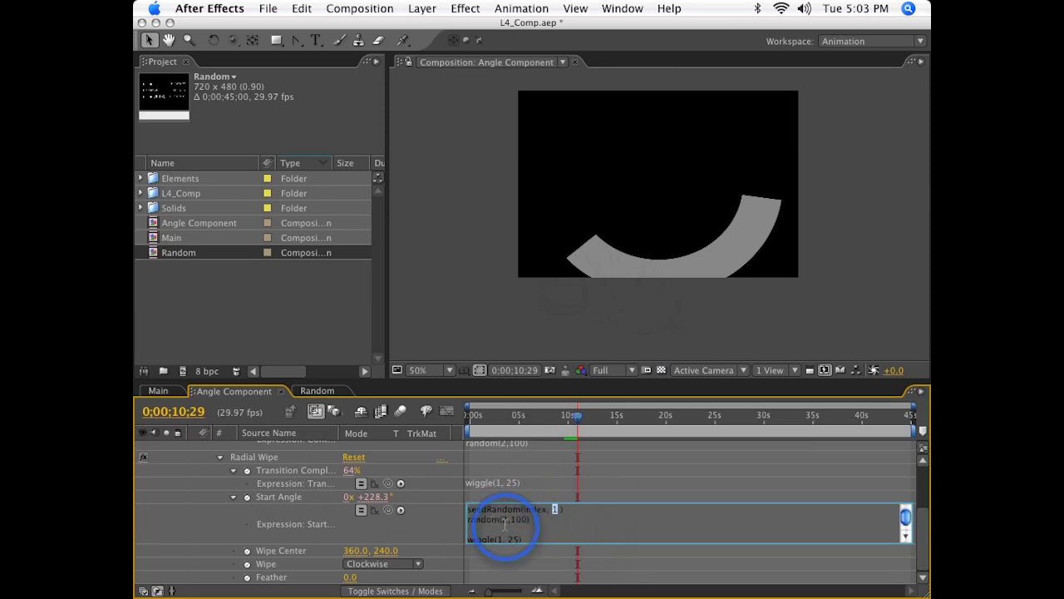
pyautogui.click(738, 509)
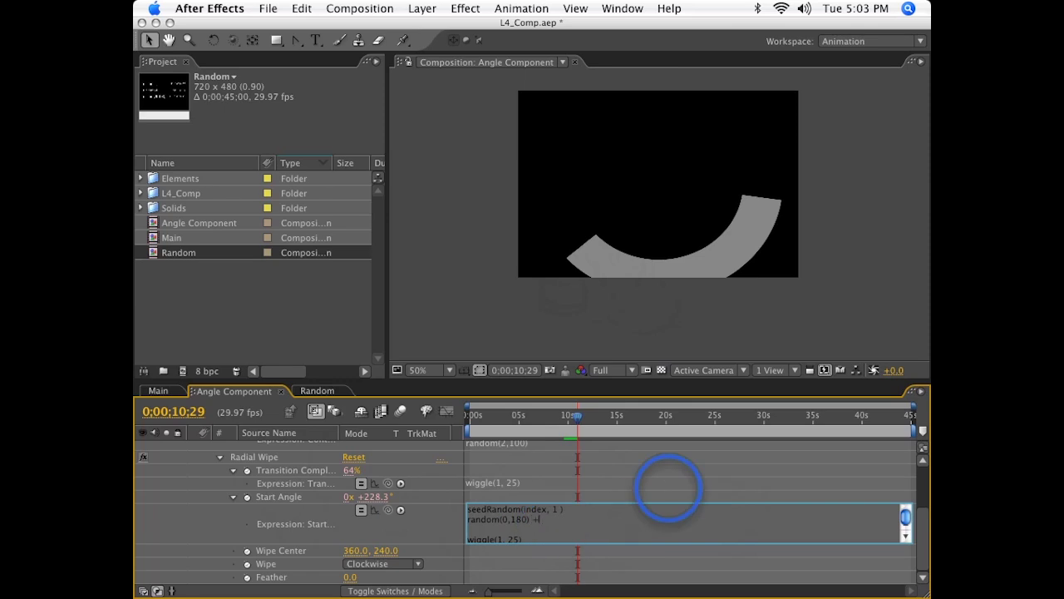
pyautogui.press('Delete')
pyautogui.press('Delete')
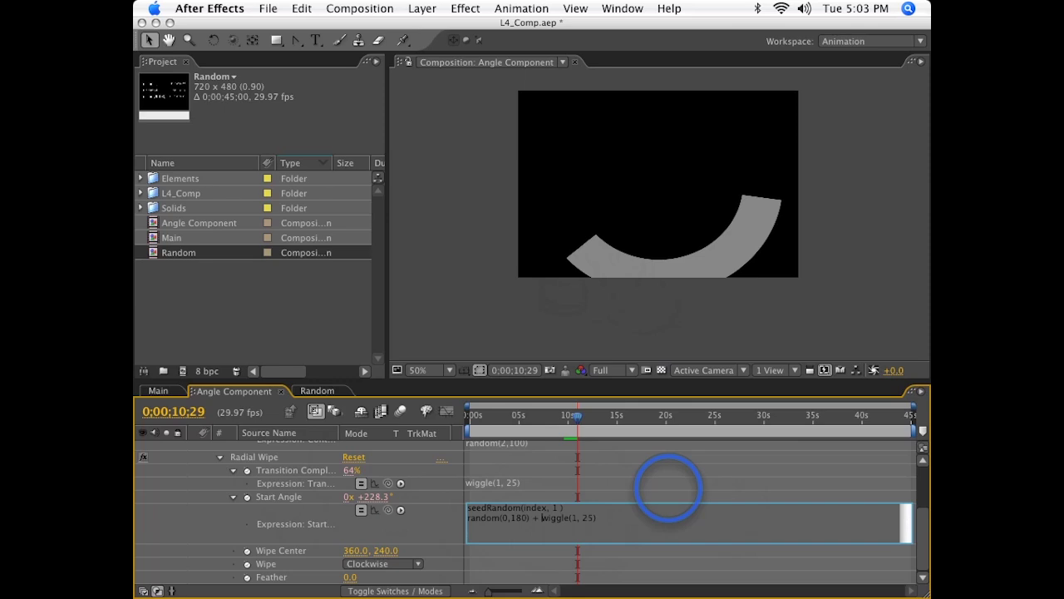
pyautogui.press('KP_Enter')
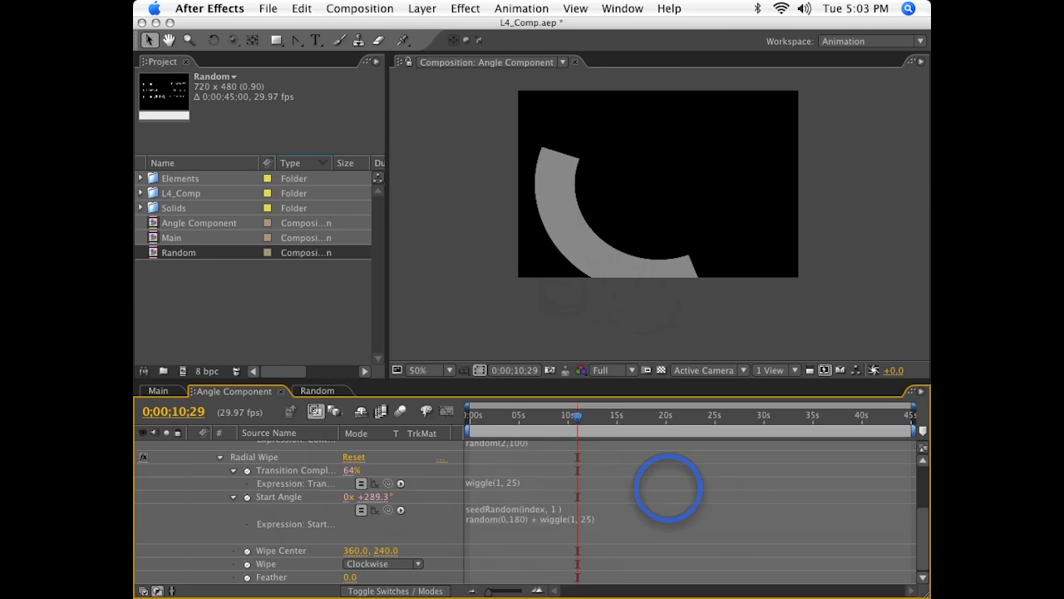
pyautogui.press('KP_0')
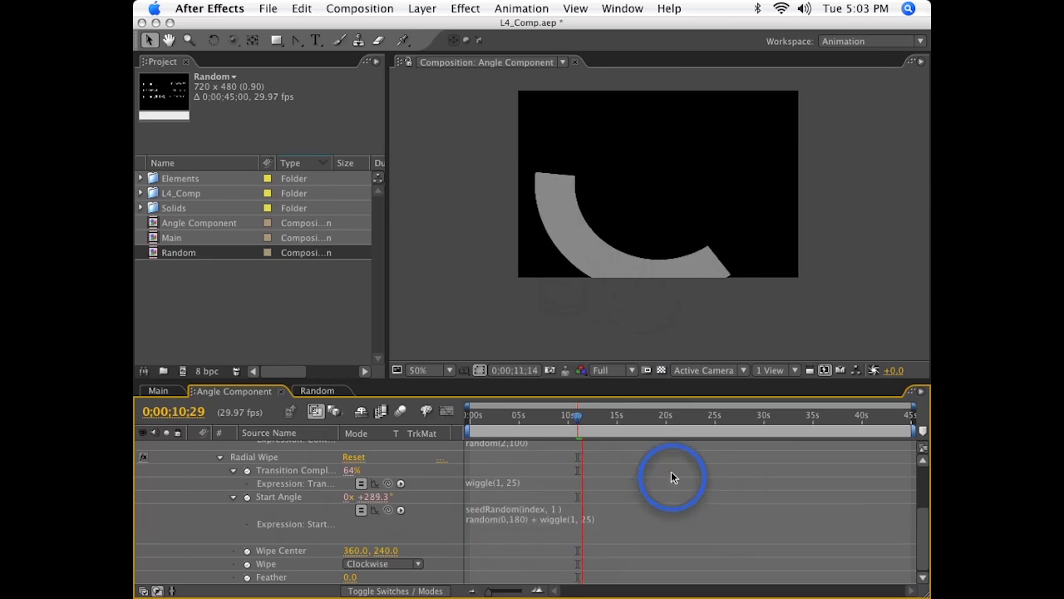
# Step: Change the random range in Circle 1's Radius expression to random(100,200)
pyautogui.scroll(5, 357, 502)
pyautogui.click(293, 447)
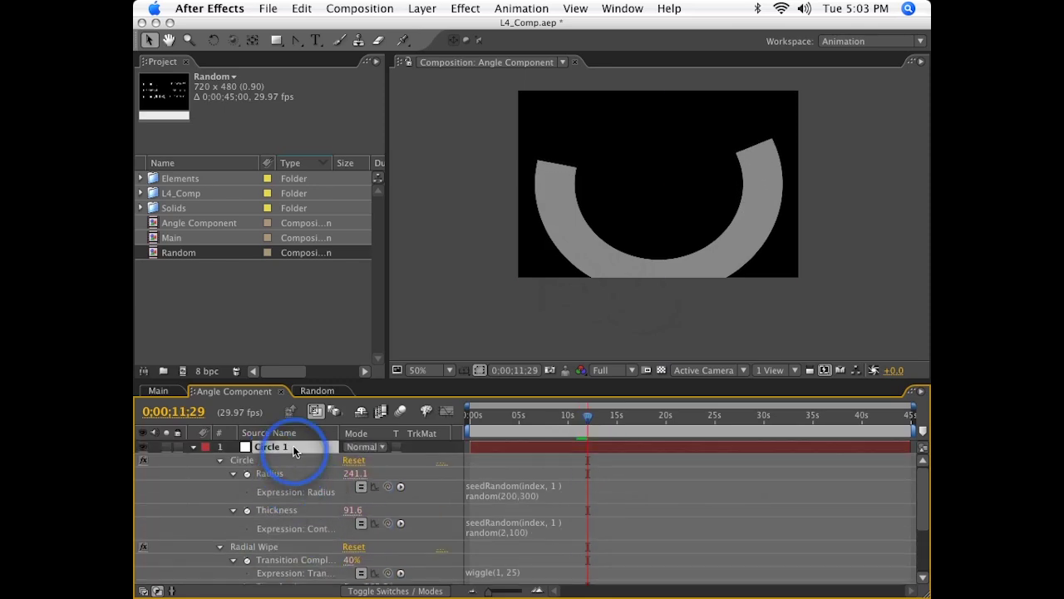
pyautogui.press('e')
pyautogui.press('e')
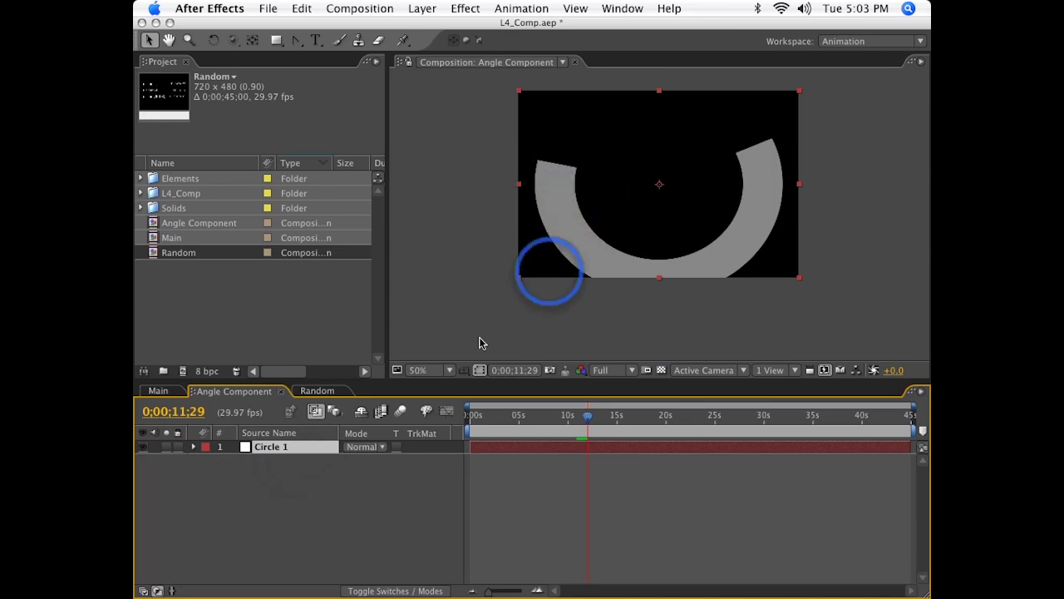
pyautogui.press('e')
pyautogui.press('e')
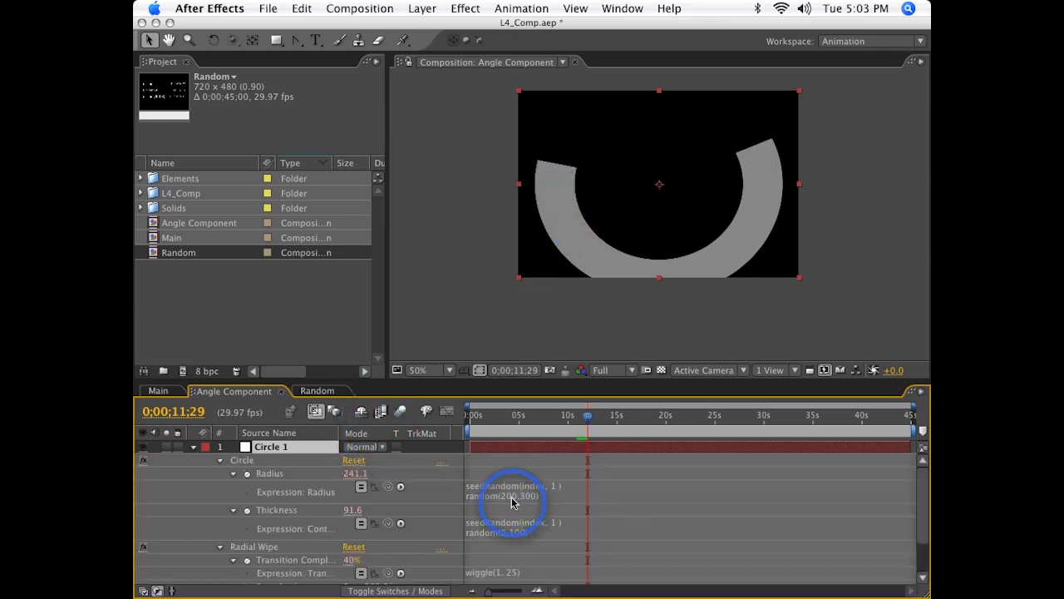
pyautogui.click(516, 495)
pyautogui.doubleClick(528, 495)
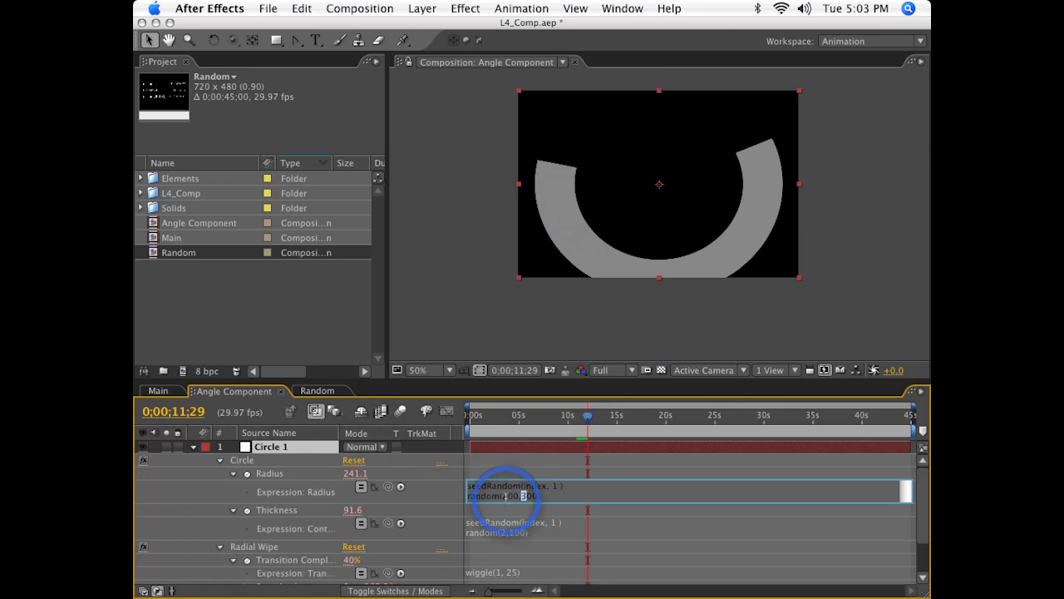
pyautogui.write('250')
pyautogui.doubleClick(508, 495)
pyautogui.write('100')
pyautogui.click(418, 482)
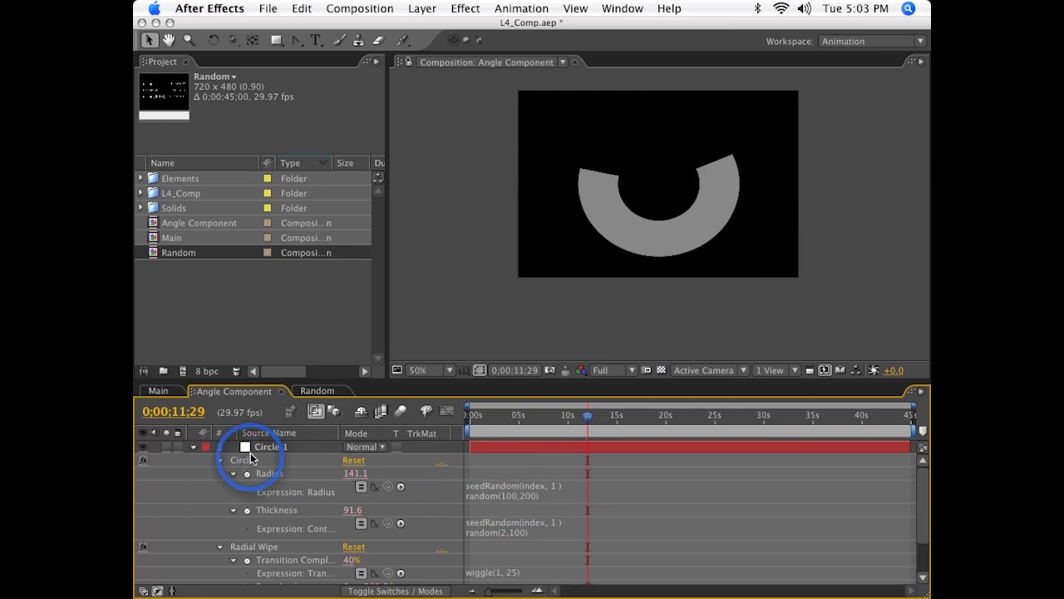
# Step: Collapse Circle 1's properties and duplicate the layer repeatedly until at least seven Circle 1 layers are stacked
pyautogui.click(268, 453)
pyautogui.press('u')
pyautogui.click(279, 468)
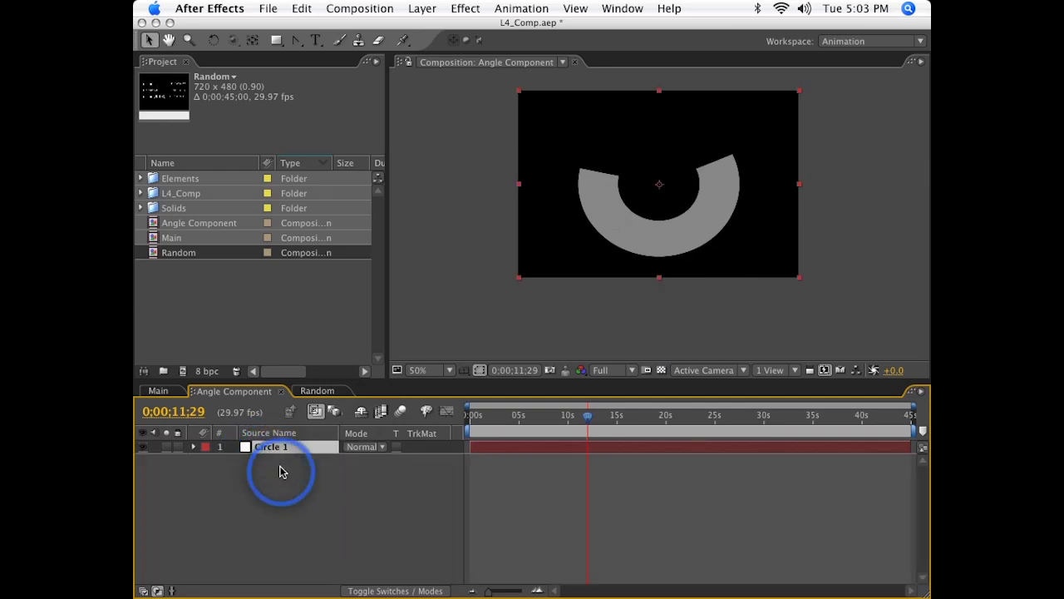
pyautogui.press('super+d')
pyautogui.press('super+d')
pyautogui.press('super+d')
pyautogui.press('super+d')
pyautogui.press('super+d')
pyautogui.press('super+d')
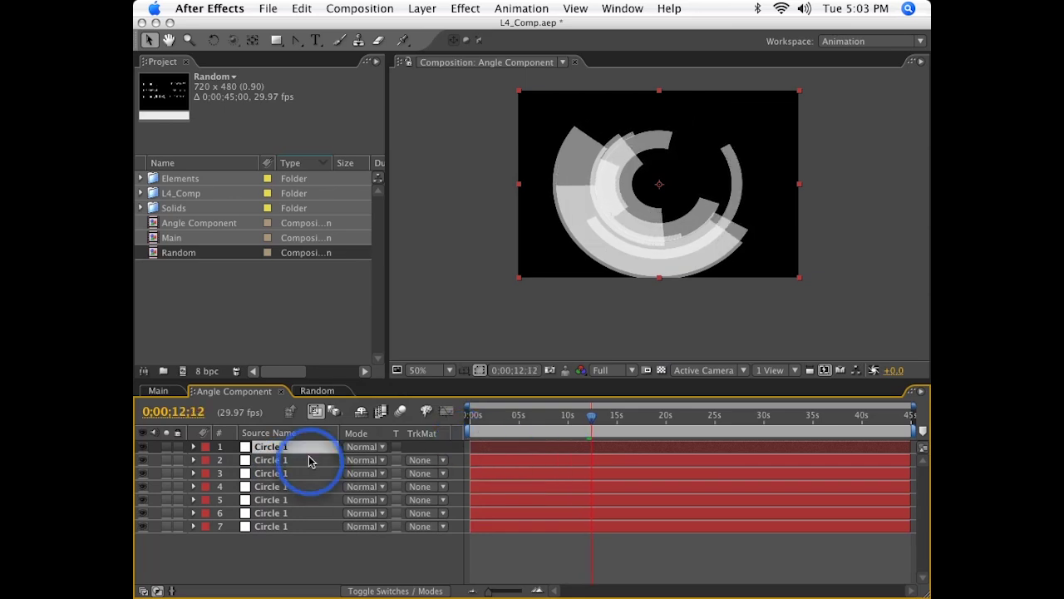
pyautogui.press('super+d')
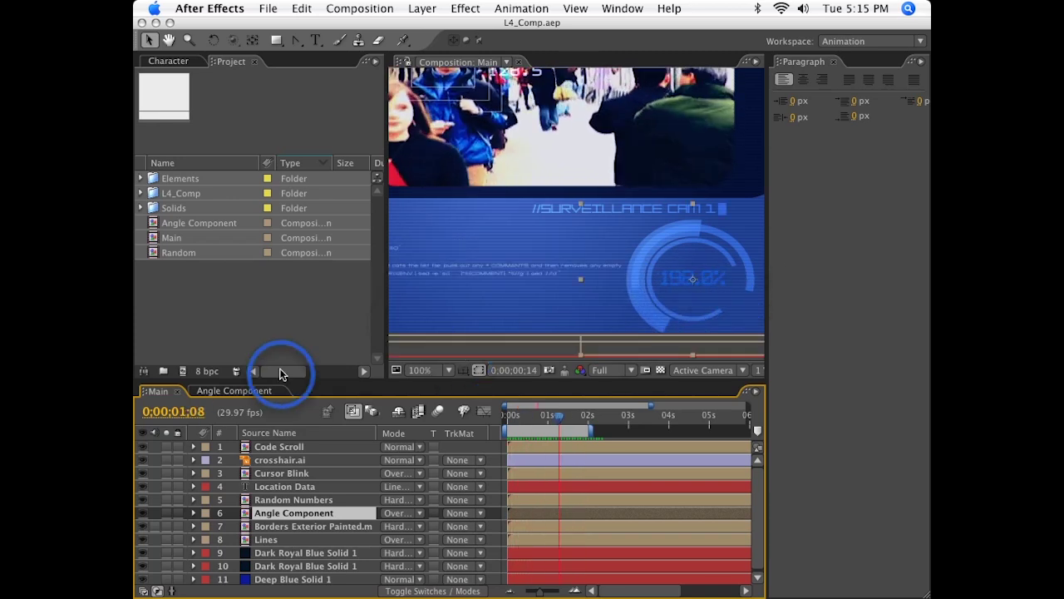
# Step: Open the Angle Component composition, add a text layer reading "text" and centre it over the circles
pyautogui.click(241, 391)
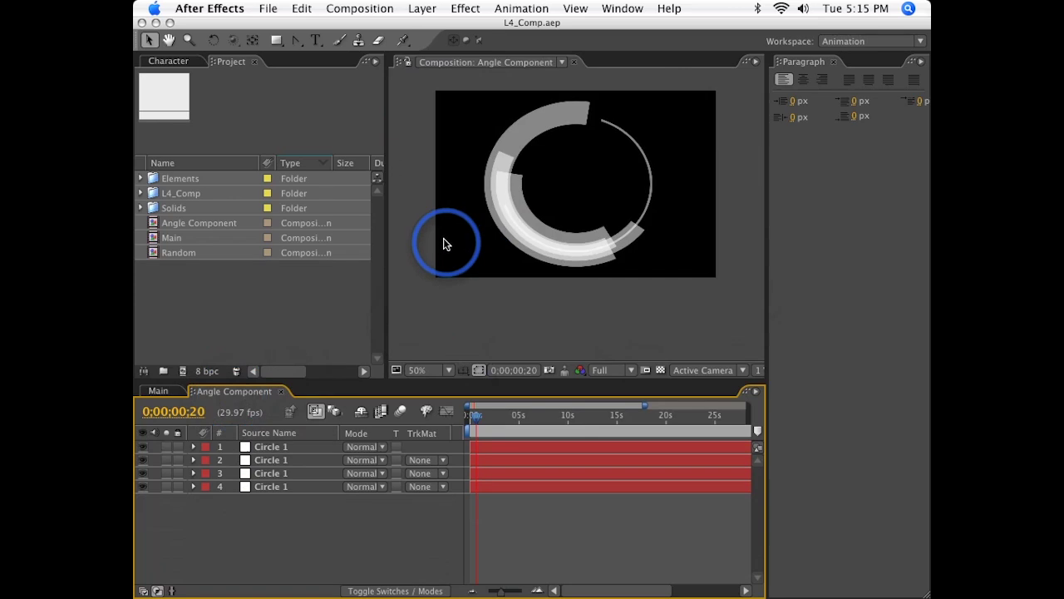
pyautogui.press('space')
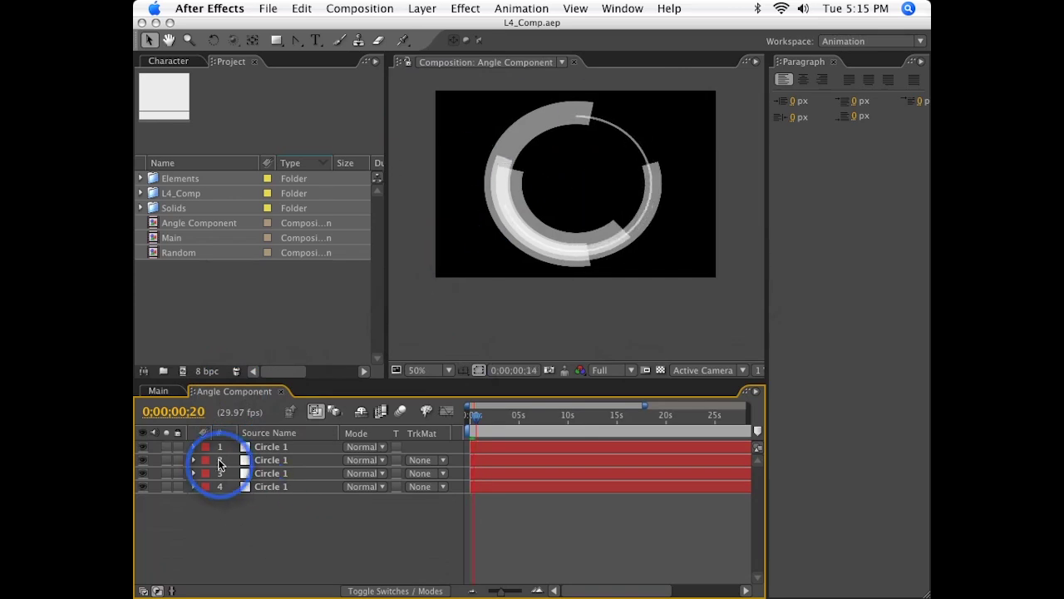
pyautogui.click(315, 40)
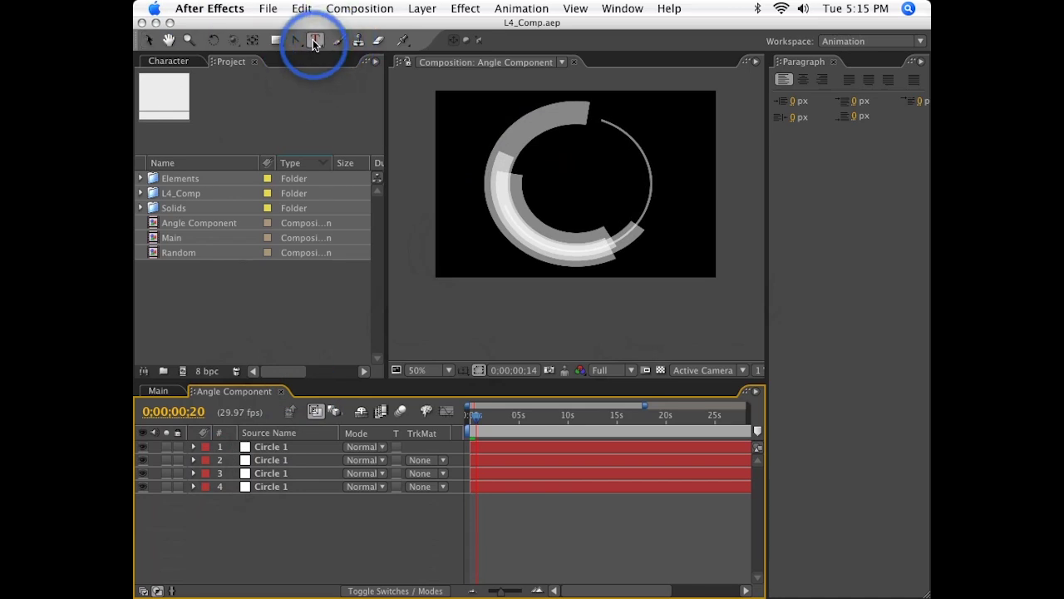
pyautogui.click(538, 181)
pyautogui.write('TE')
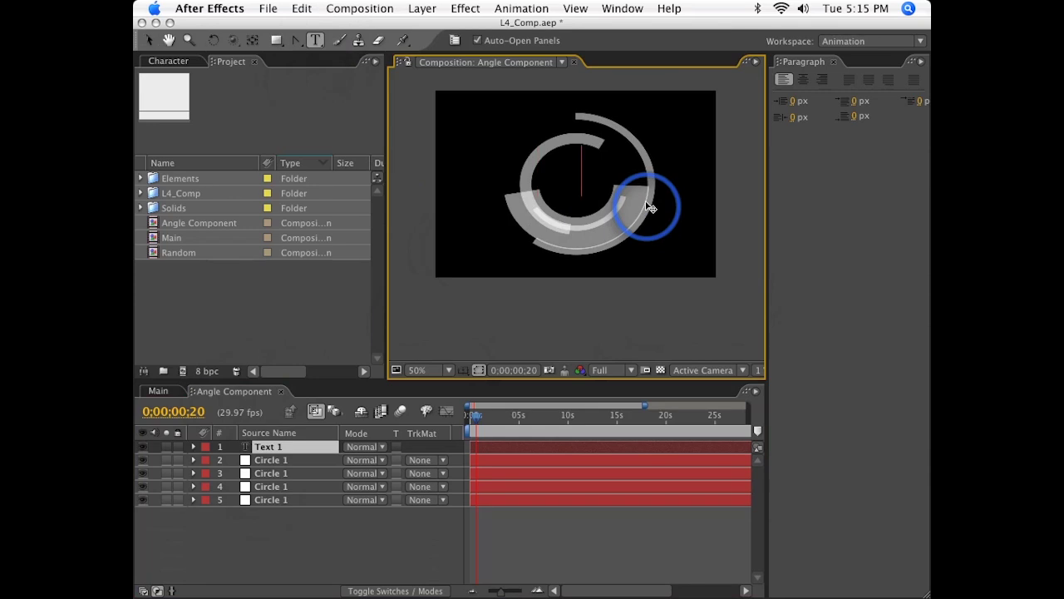
pyautogui.write('xt')
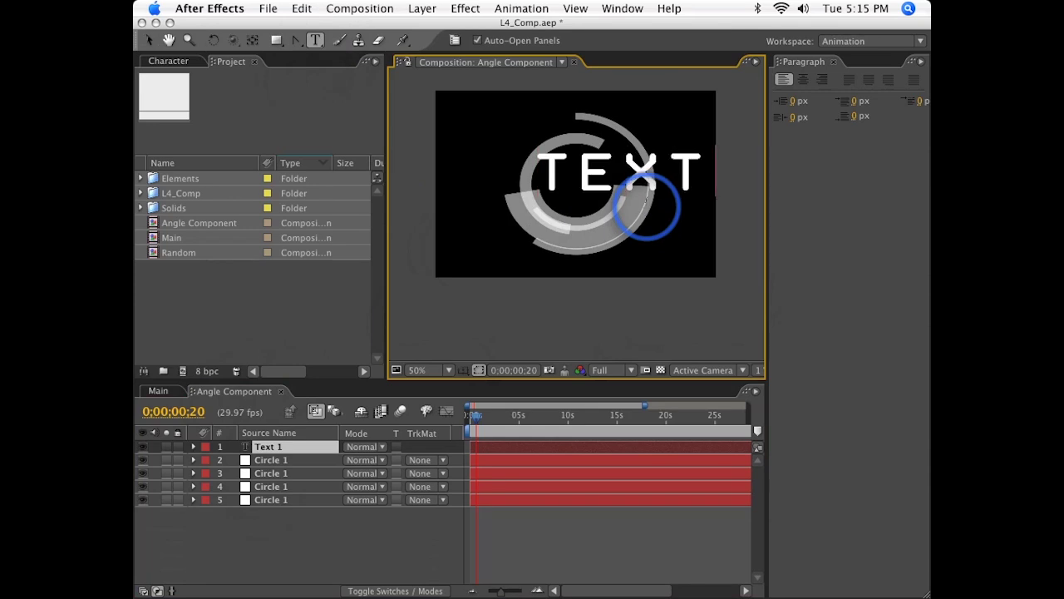
pyautogui.press('KP_Enter')
pyautogui.press('v')
pyautogui.moveTo(665, 178); pyautogui.dragTo(635, 183)
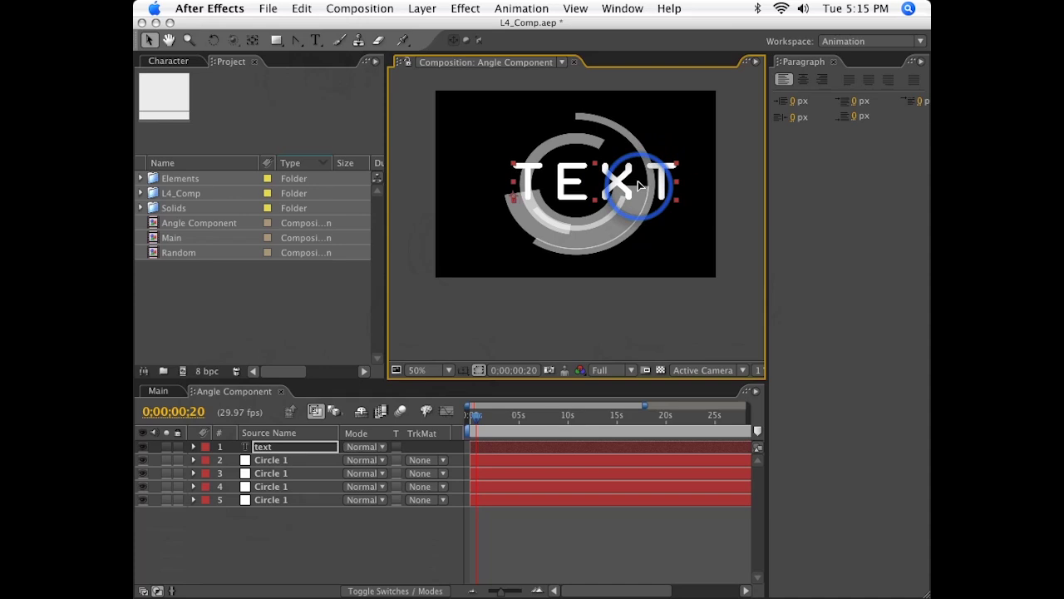
pyautogui.click(266, 446)
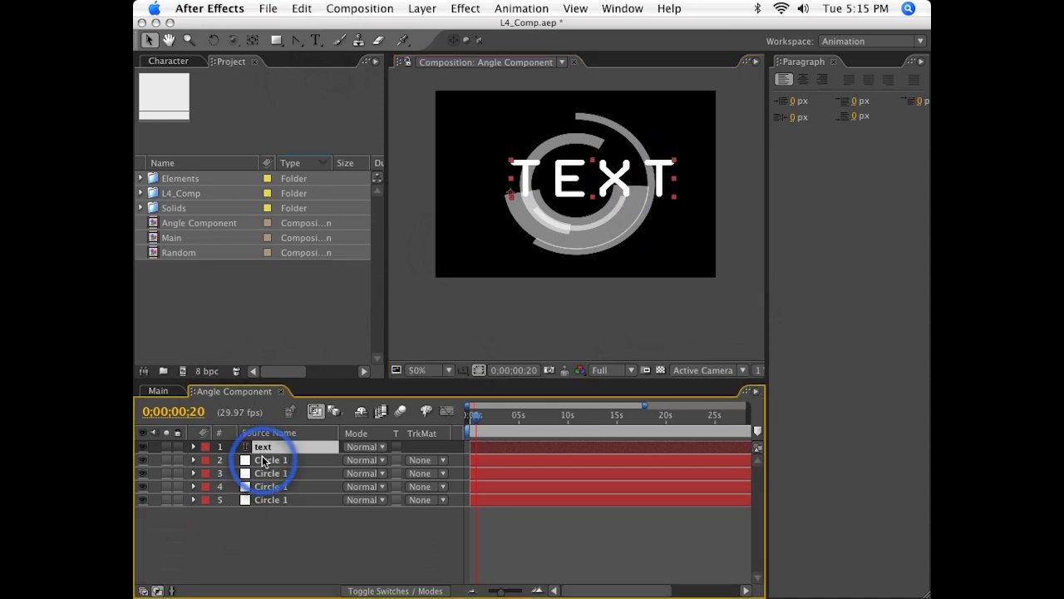
# Step: Reveal the expressions of the Circle 1 layer below the text and examine the index seed in its Radius expression against the layer order
pyautogui.click(268, 460)
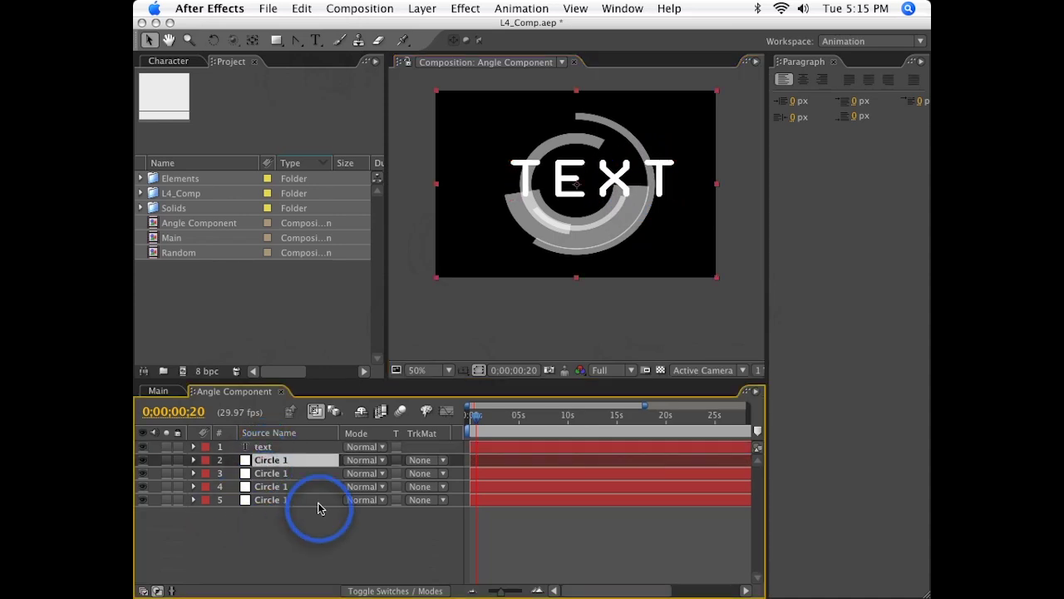
pyautogui.press('e')
pyautogui.press('e')
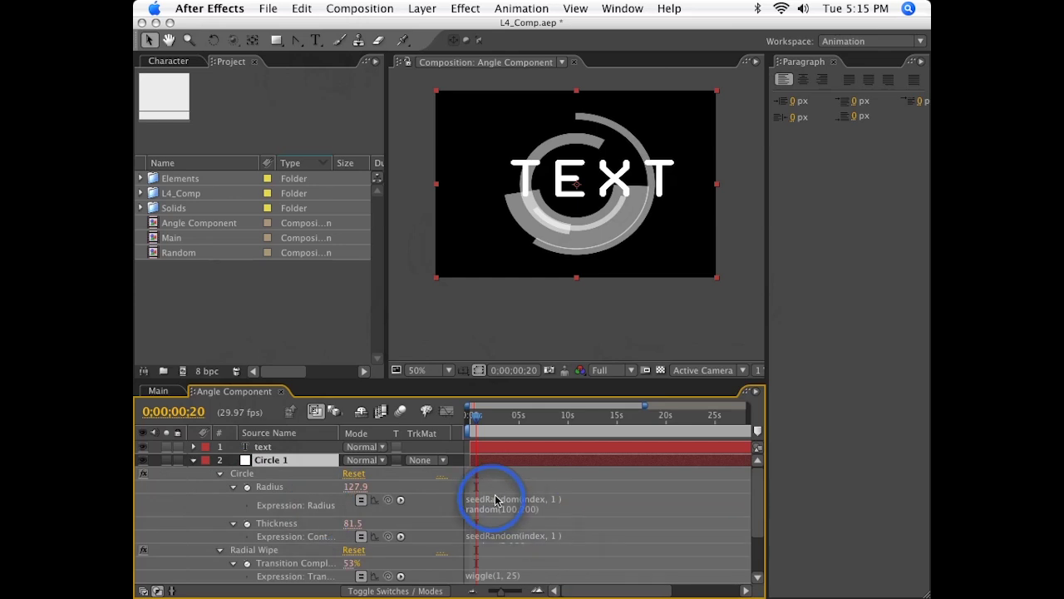
pyautogui.click(536, 499)
pyautogui.click(535, 499)
pyautogui.moveTo(529, 497)
pyautogui.mouseDown()
pyautogui.moveTo(468, 504)
pyautogui.moveTo(532, 499)
pyautogui.mouseUp()
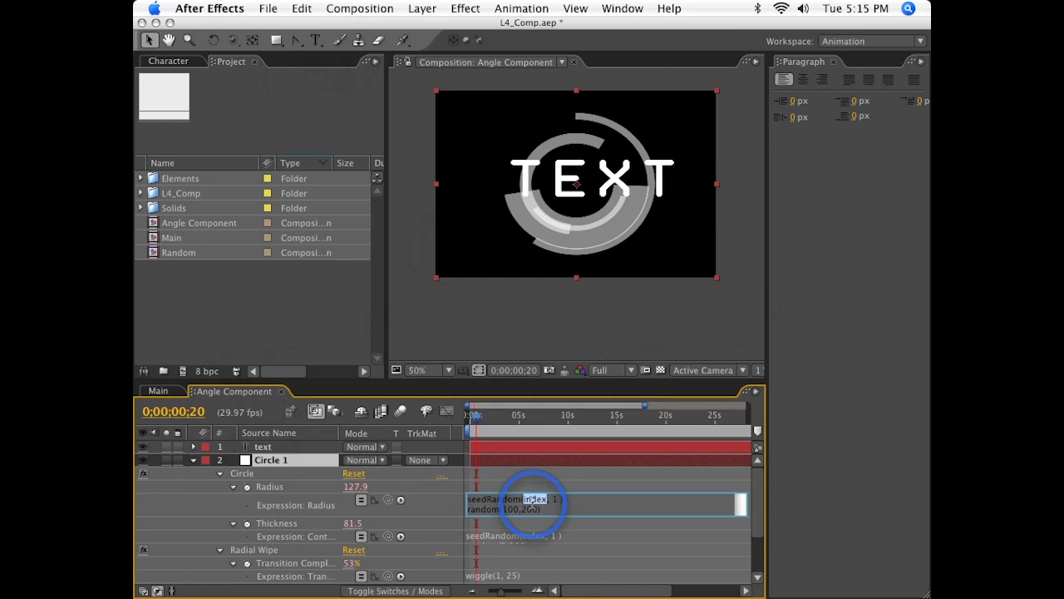
pyautogui.click(263, 448)
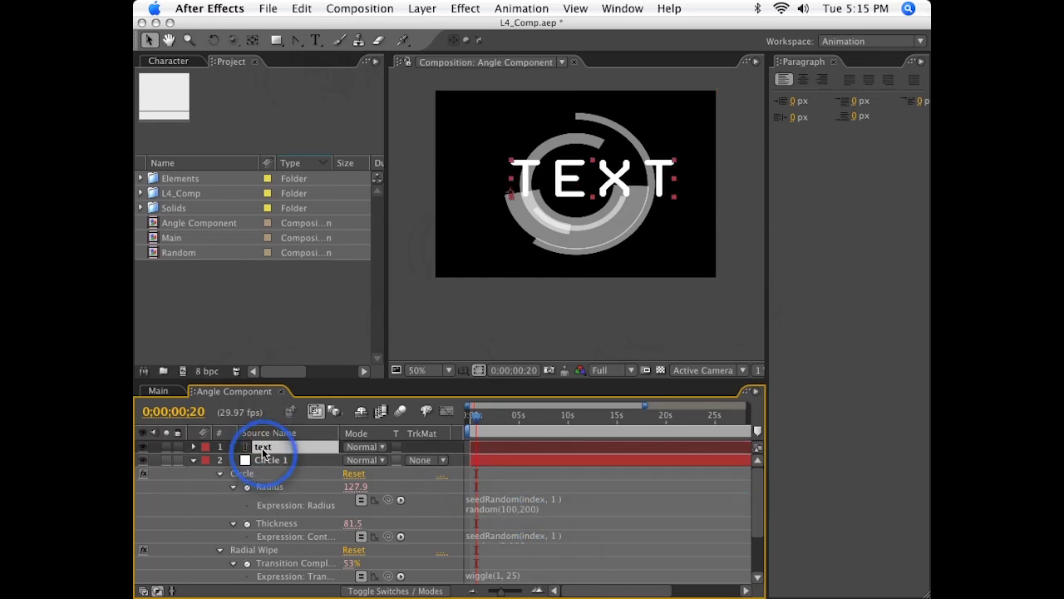
pyautogui.click(170, 460)
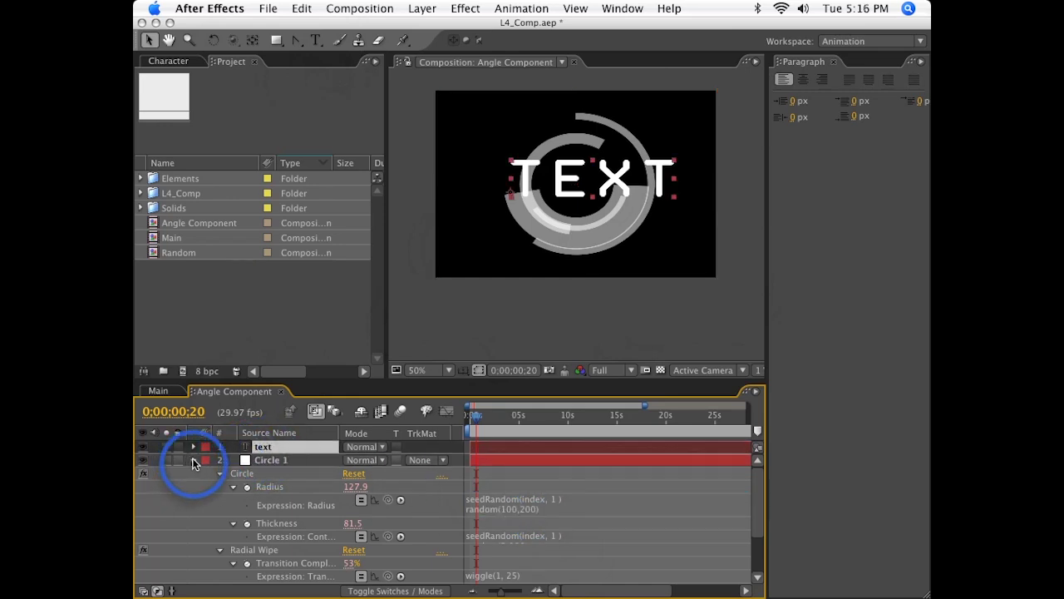
# Step: Collapse Circle 1's properties and move the text layer below all four Circle 1 layers
pyautogui.click(192, 460)
pyautogui.press('super+d')
pyautogui.press('super+d')
pyautogui.press('super+d')
pyautogui.moveTo(266, 446); pyautogui.dragTo(266, 516)
pyautogui.click(265, 446)
pyautogui.click(270, 461)
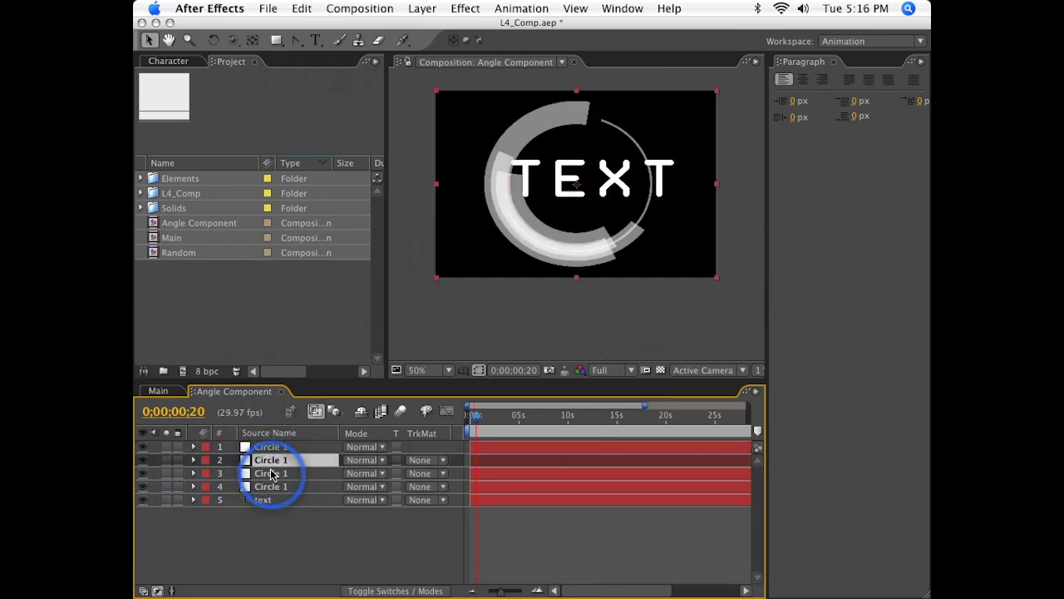
pyautogui.click(271, 473)
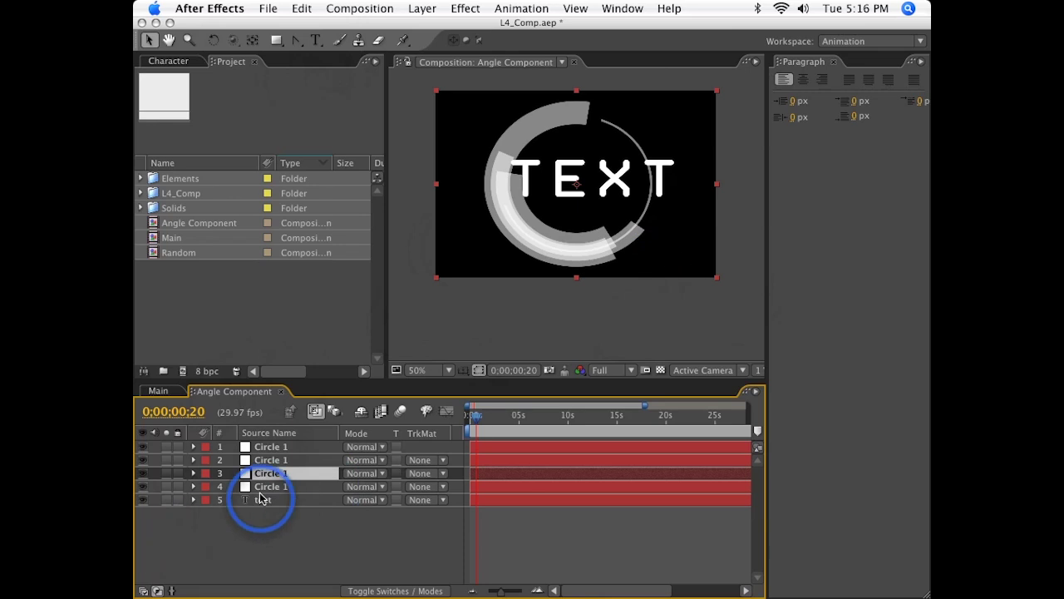
# Step: Reveal the text layer's Source Text property and give it an expression consisting of the number 10
pyautogui.click(261, 499)
pyautogui.click(193, 499)
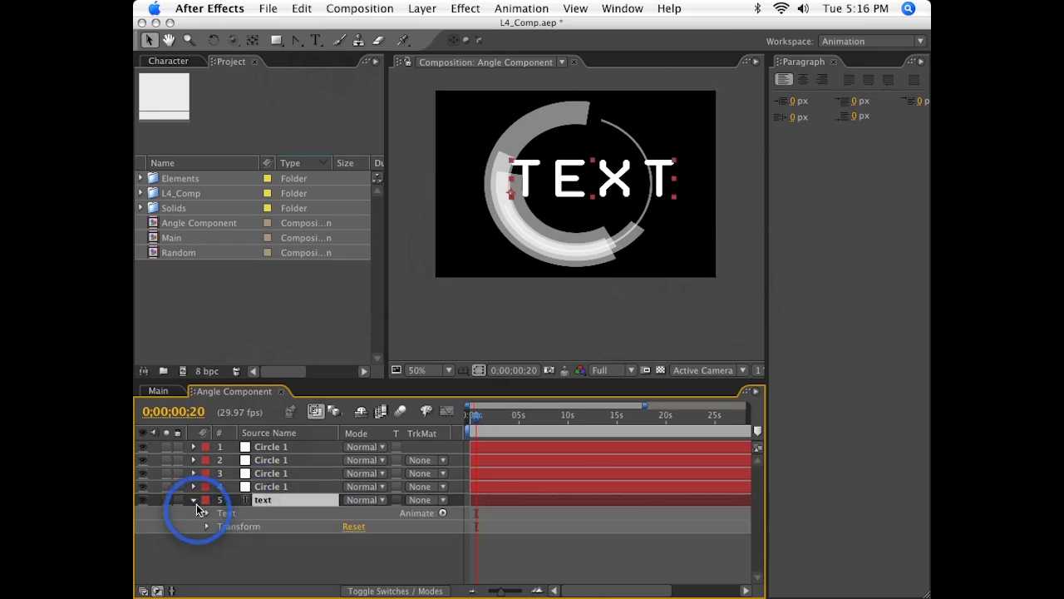
pyautogui.click(206, 513)
pyautogui.click(243, 526)
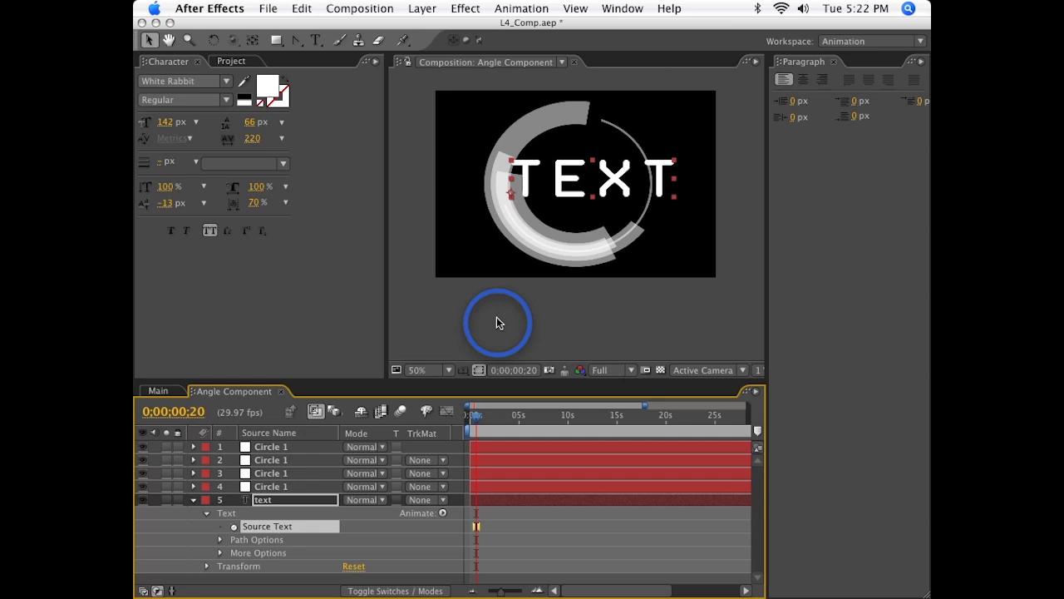
pyautogui.keyDown('alt'); pyautogui.click(235, 527); pyautogui.keyUp('alt')
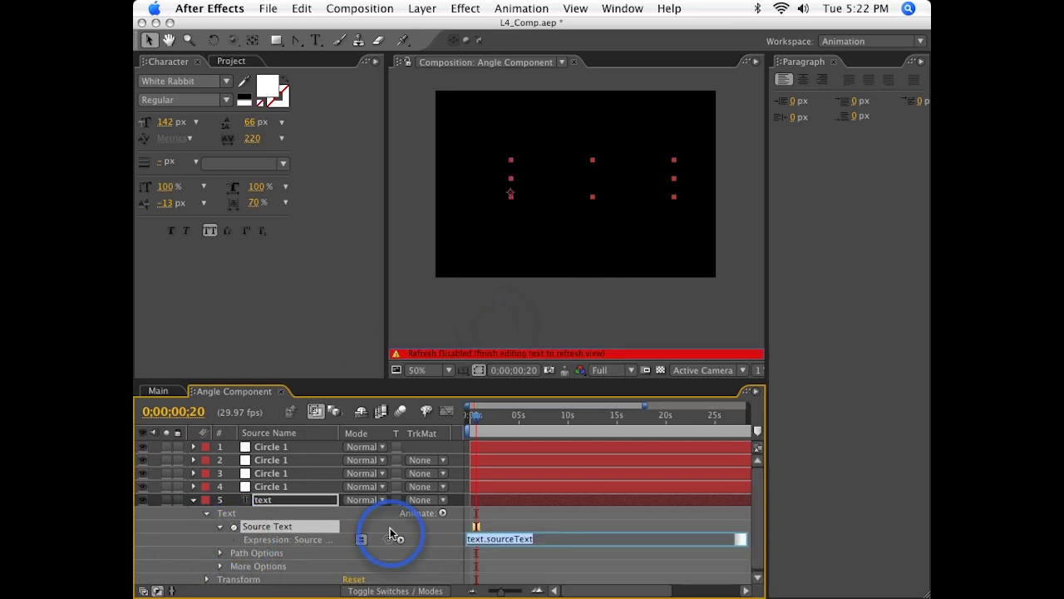
pyautogui.press('BackSpace')
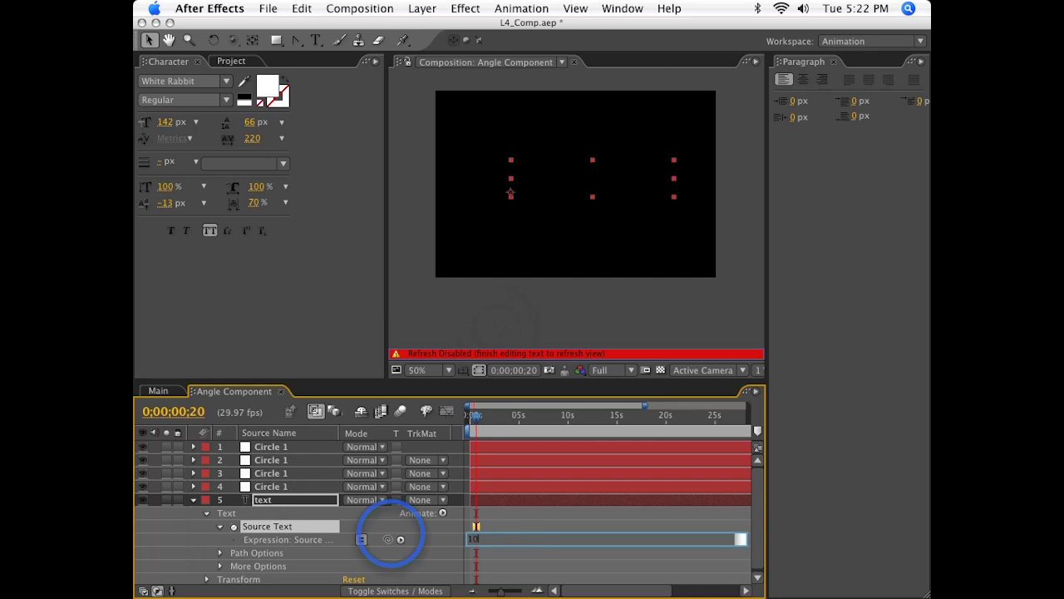
pyautogui.press('KP_Enter')
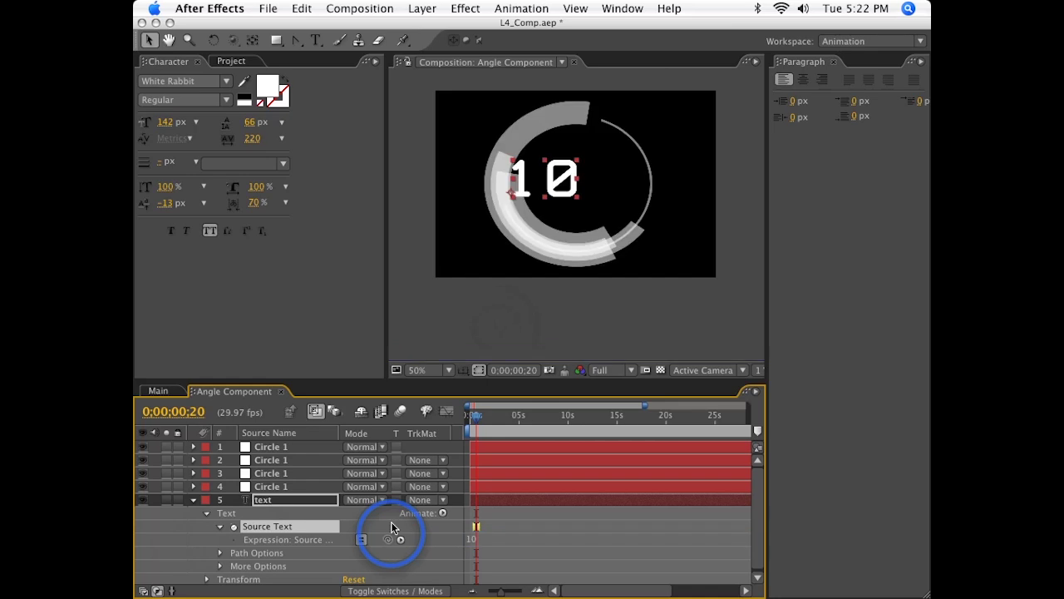
# Step: Nudge the text layer horizontally until the number is centred inside the circles
pyautogui.click(518, 170)
pyautogui.hotkey('shift', 'Right')
pyautogui.hotkey('shift', 'Right')
pyautogui.hotkey('shift', 'Right')
pyautogui.hotkey('shift', 'Right')
pyautogui.hotkey('shift', 'Right')
pyautogui.hotkey('shift', 'Right')
pyautogui.hotkey('shift', 'Right')
pyautogui.hotkey('shift', 'Right')
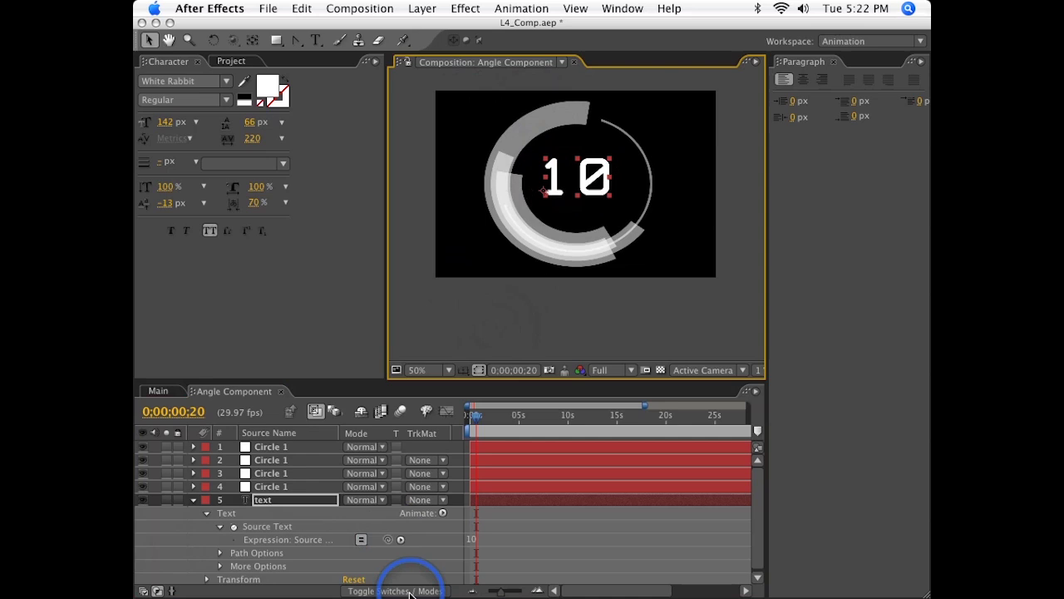
# Step: Extend the Source Text expression to 10 + 5 and move the current time to 0;00;08;06
pyautogui.click(513, 539)
pyautogui.write('+ 5')
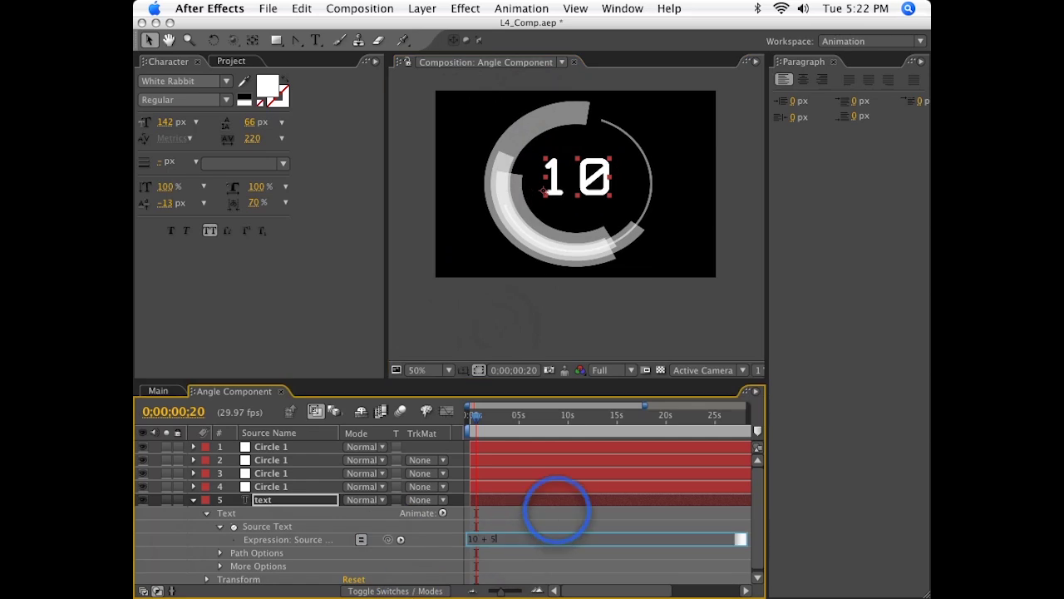
pyautogui.press('KP_Enter')
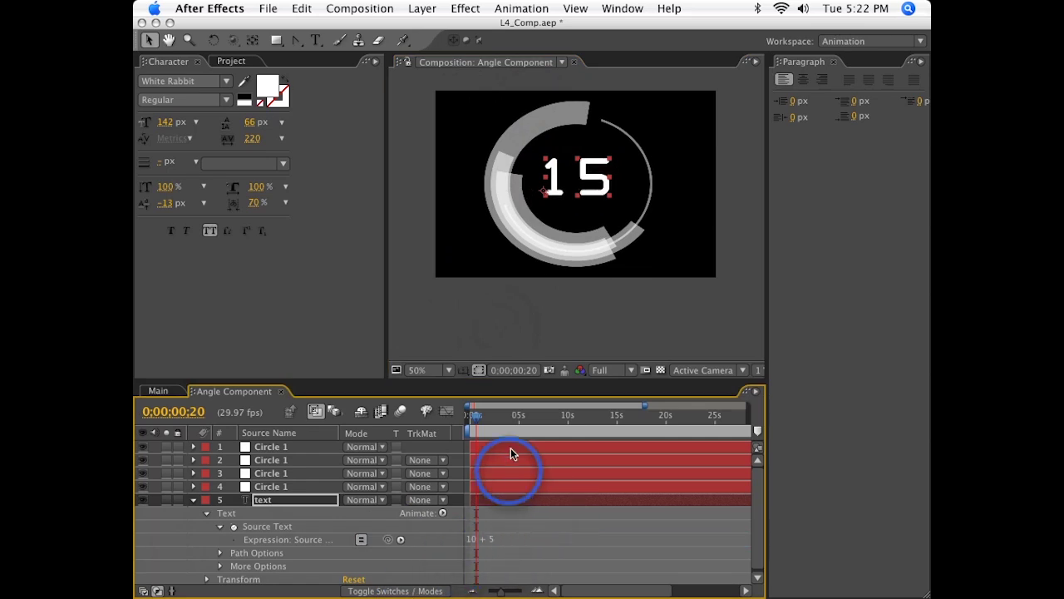
pyautogui.click(549, 417)
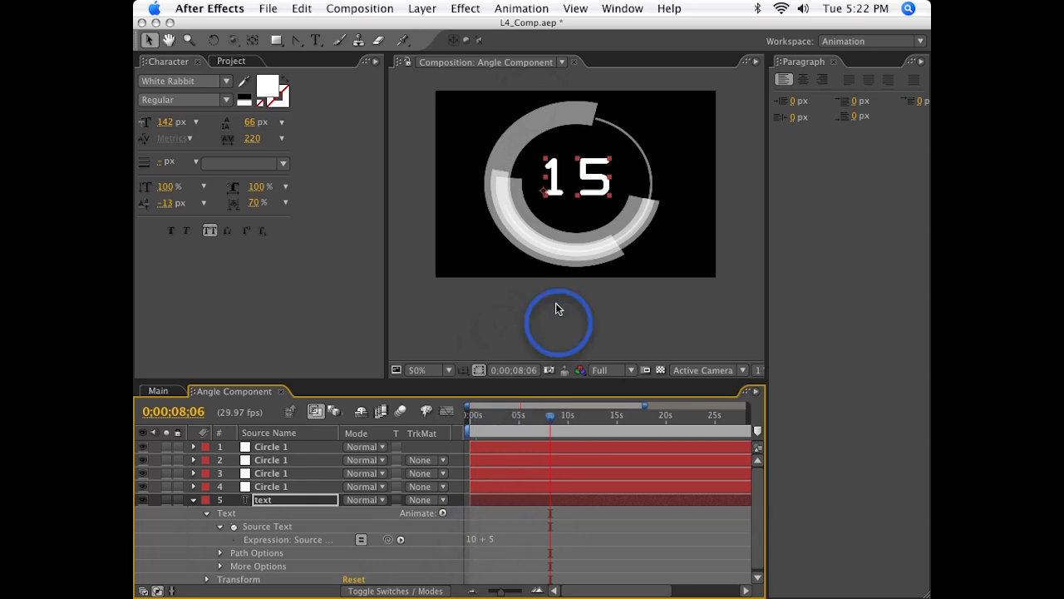
# Step: Replace the Source Text expression with the string "expressions!" and shift the text across the frame to inspect the whole word
pyautogui.click(554, 540)
pyautogui.press('BackSpace')
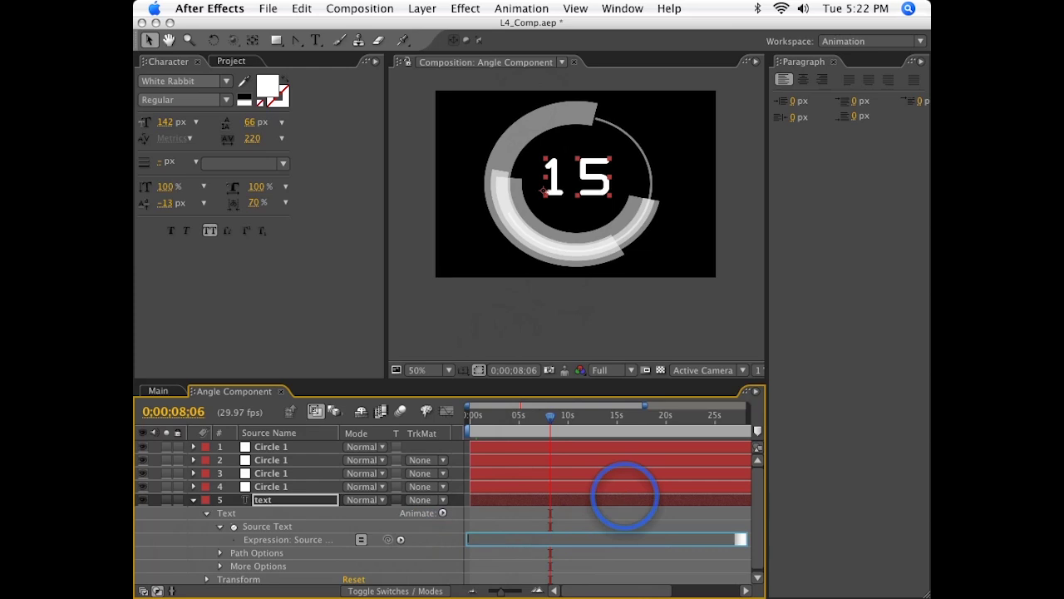
pyautogui.write('1')
pyautogui.click(625, 495)
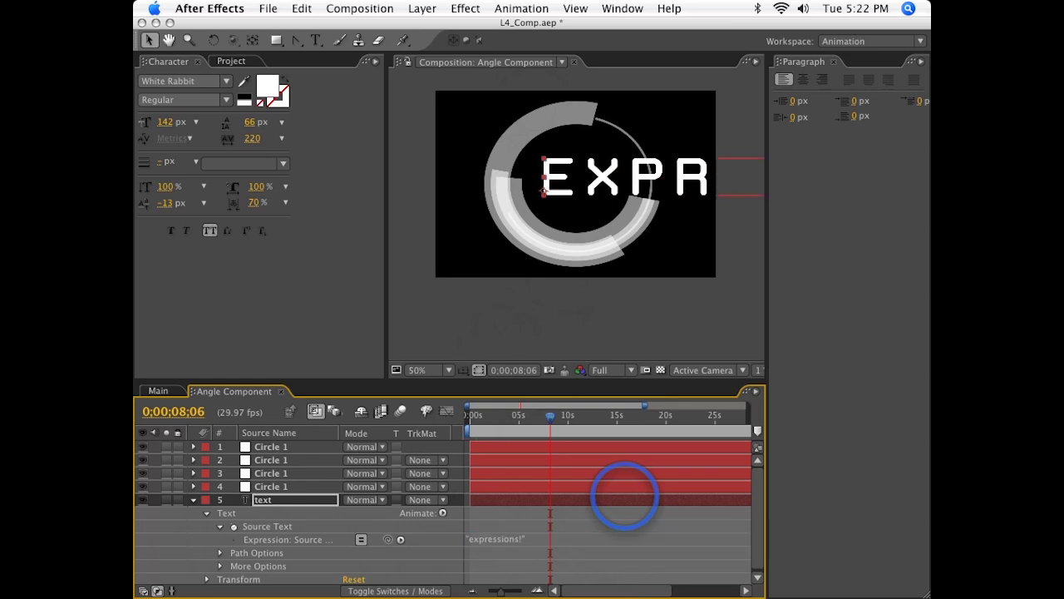
pyautogui.moveTo(681, 187); pyautogui.dragTo(609, 197)
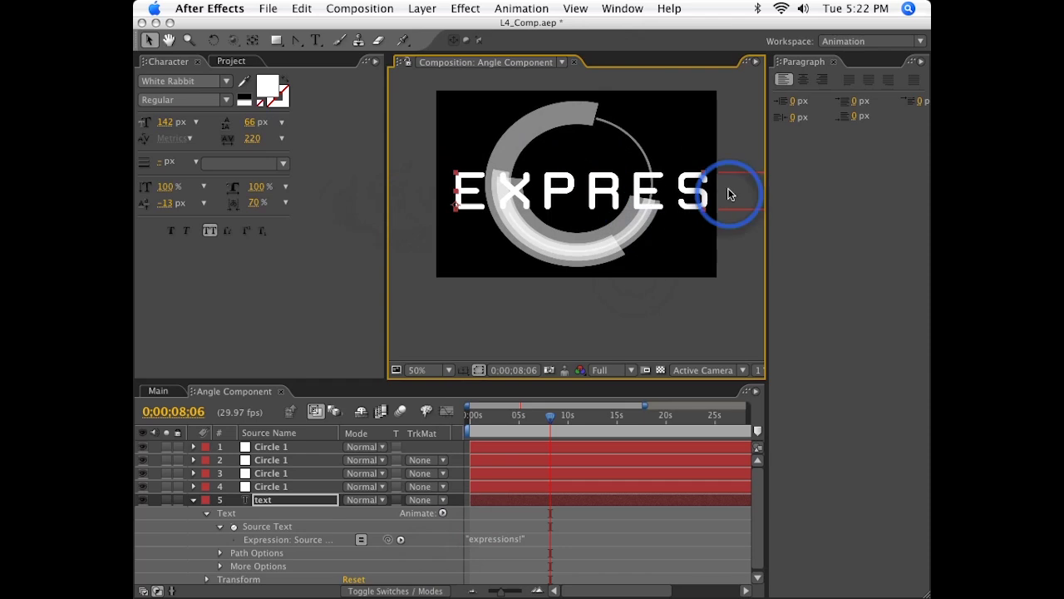
pyautogui.moveTo(708, 204); pyautogui.dragTo(631, 189)
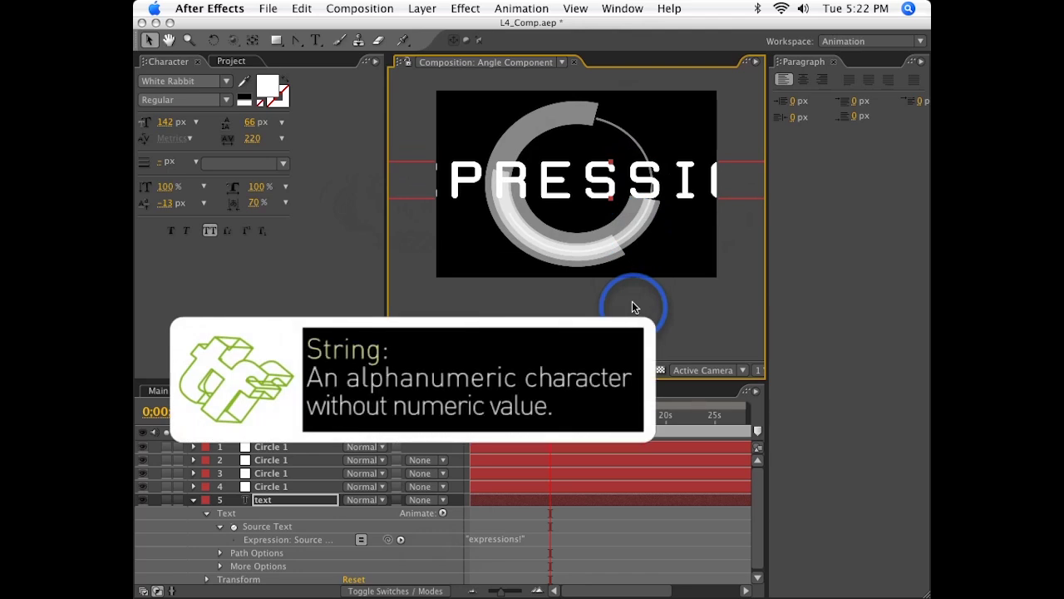
# Step: Replace the Source Text expression with the string "10" and move the text back inside the circles
pyautogui.click(515, 541)
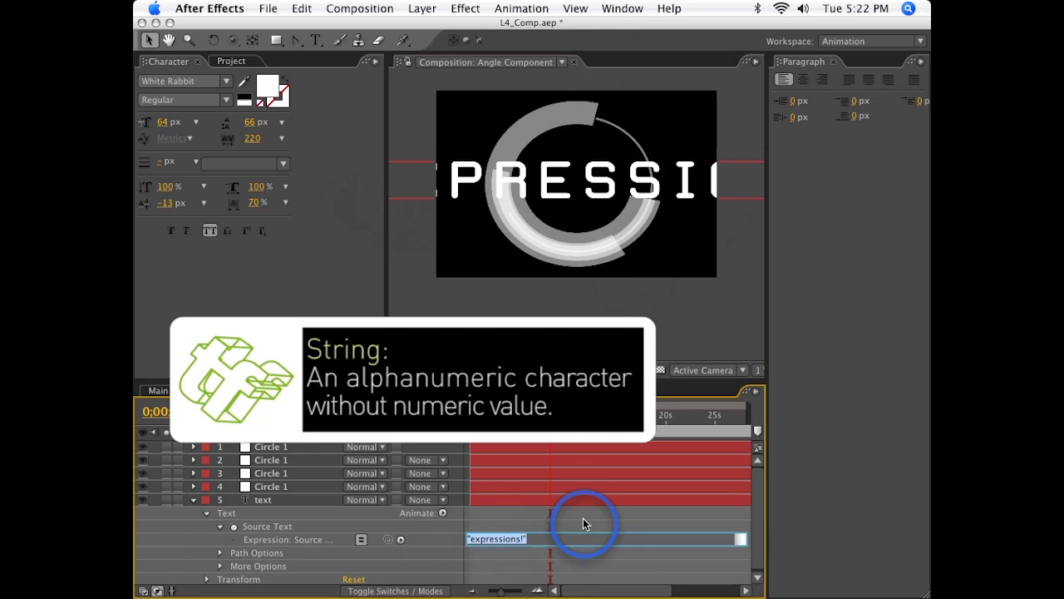
pyautogui.write('"')
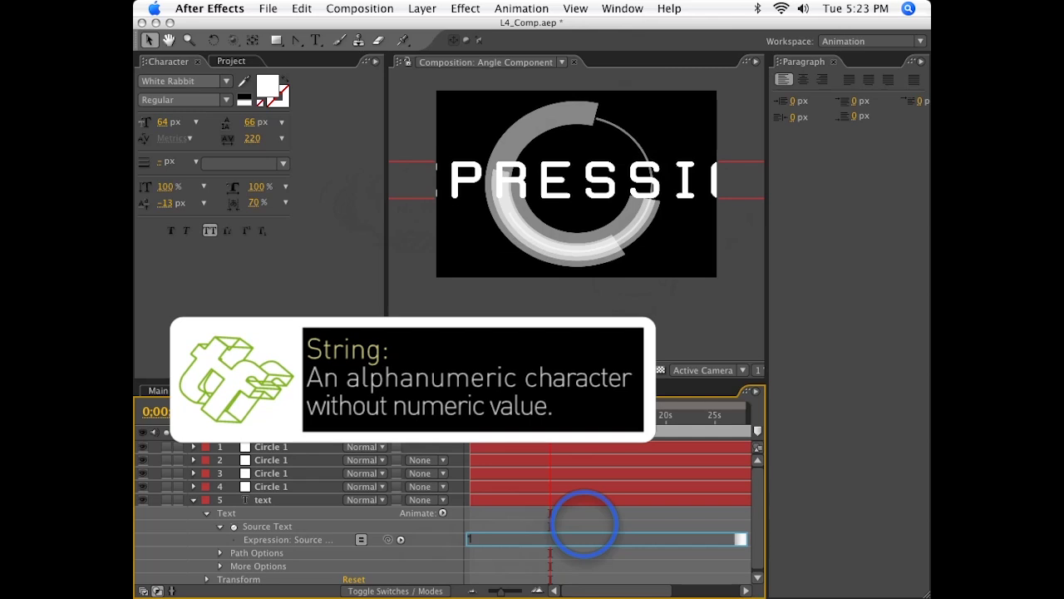
pyautogui.write('10"')
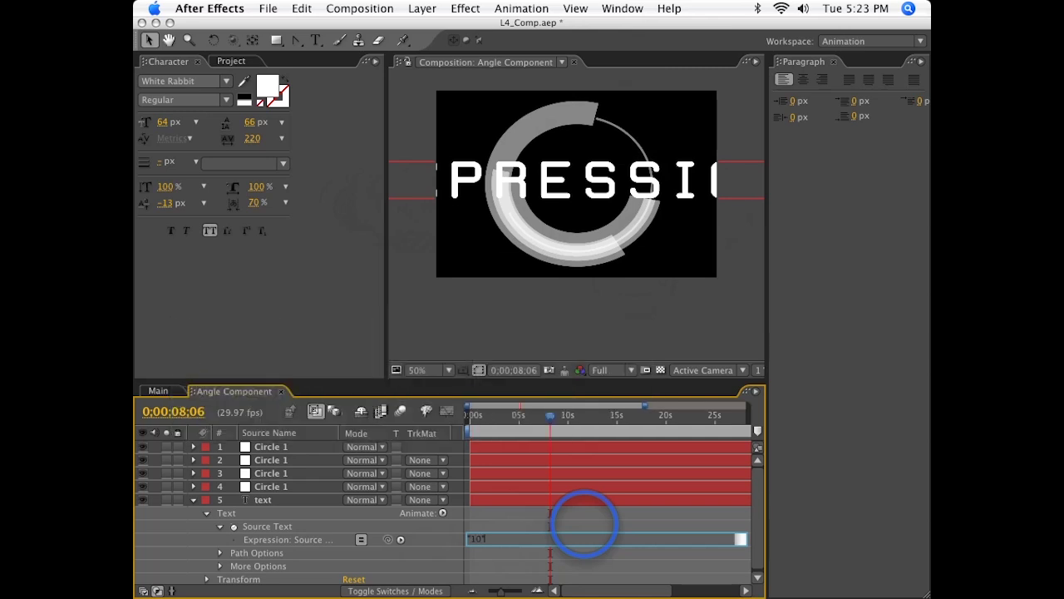
pyautogui.click(584, 522)
pyautogui.moveTo(404, 191); pyautogui.dragTo(593, 188)
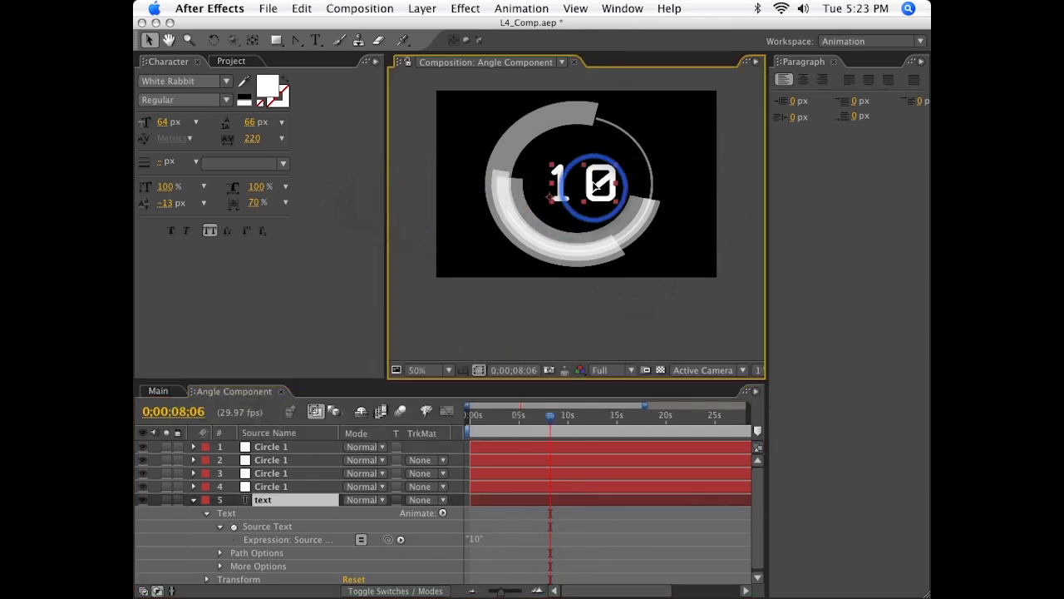
# Step: Extend the Source Text expression to "10" + "5" and recentre the text within the circles
pyautogui.click(478, 540)
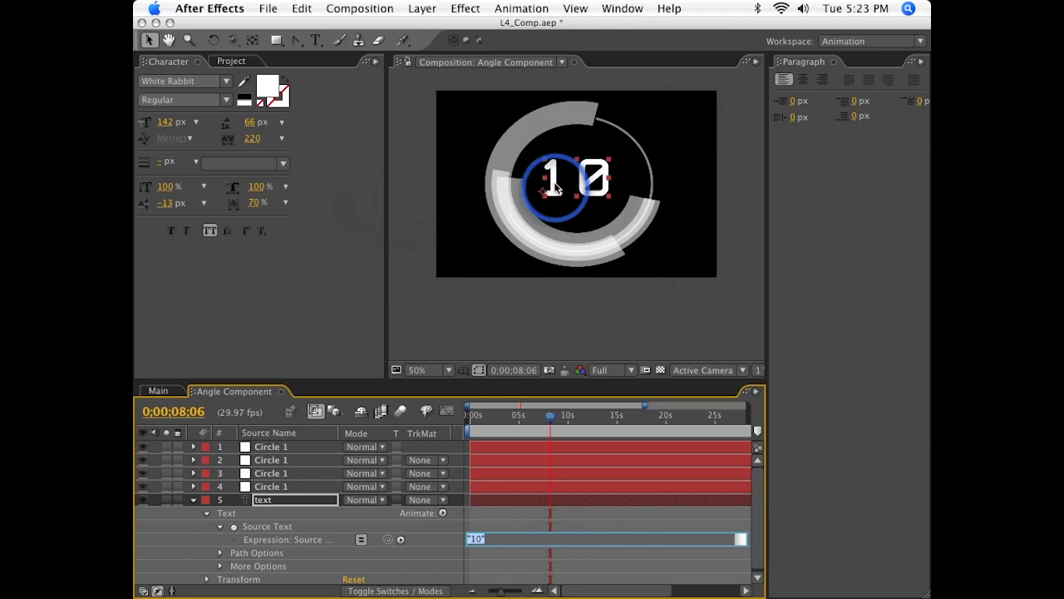
pyautogui.click(507, 538)
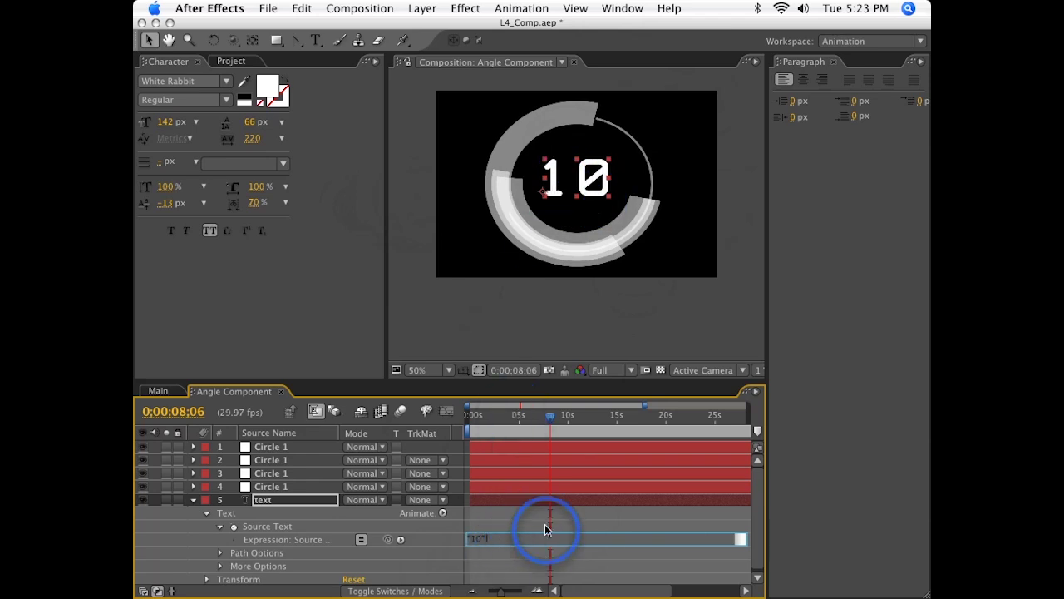
pyautogui.write('+ "5"')
pyautogui.click(546, 529)
pyautogui.click(568, 189)
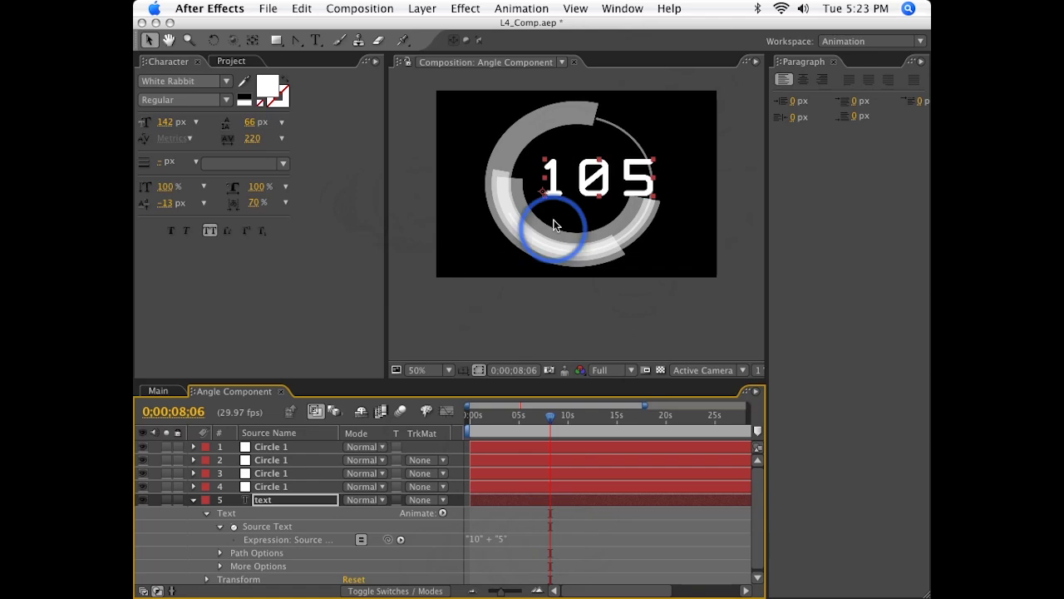
pyautogui.moveTo(568, 188)
pyautogui.mouseDown()
pyautogui.moveTo(545, 177)
pyautogui.moveTo(575, 183)
pyautogui.mouseUp()
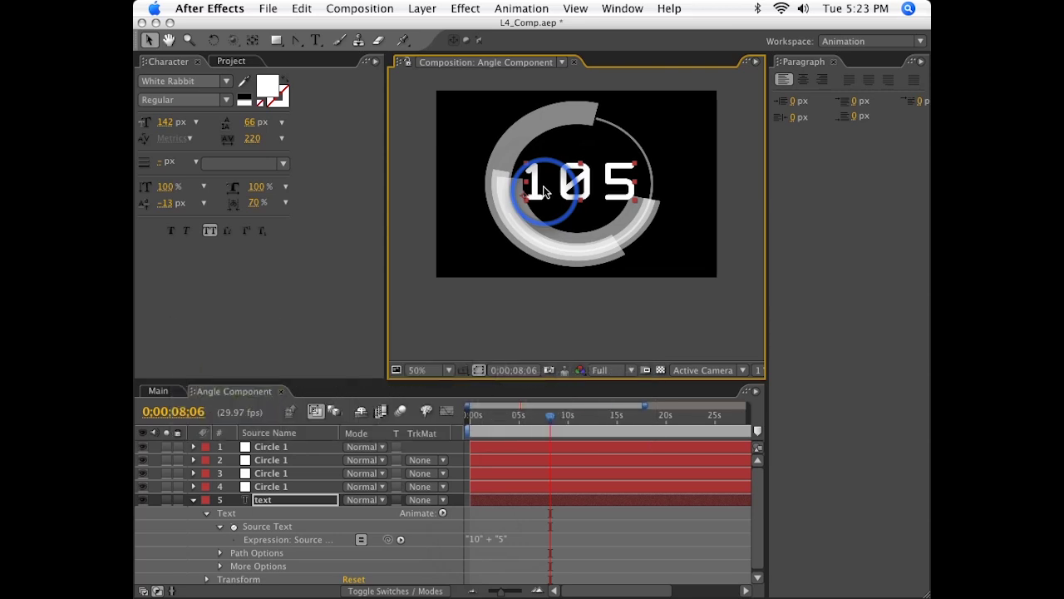
# Step: Replace the Source Text expression with 1000 - 500 + "", combining a subtraction with an empty string
pyautogui.click(540, 536)
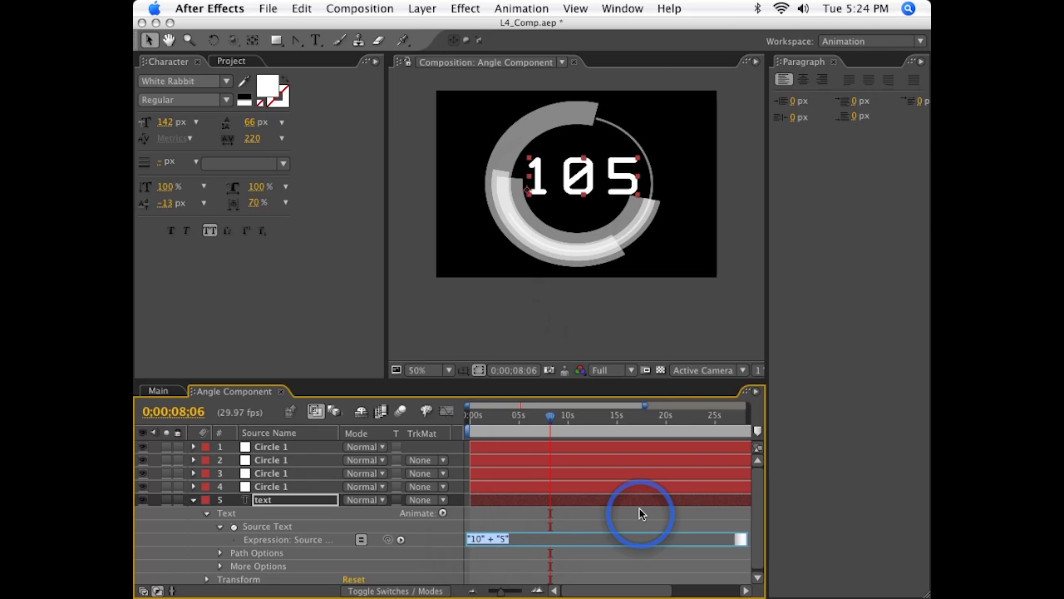
pyautogui.press('BackSpace')
pyautogui.write('1000')
pyautogui.write(' - 500')
pyautogui.write('+')
pyautogui.write(' 1')
pyautogui.click(640, 513)
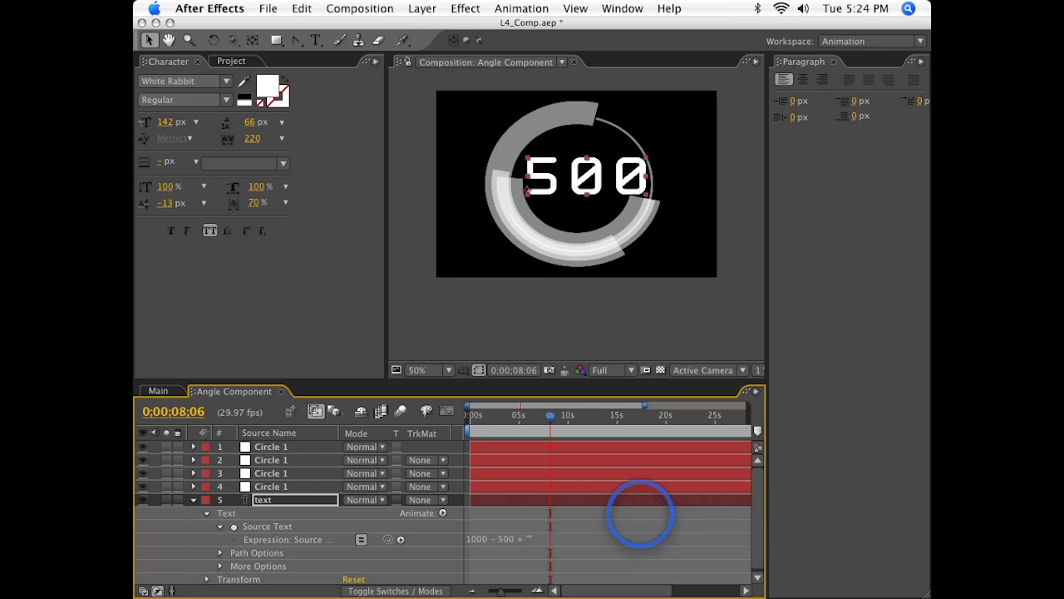
# Step: Append + 5 after the empty string in the Source Text expression
pyautogui.click(508, 538)
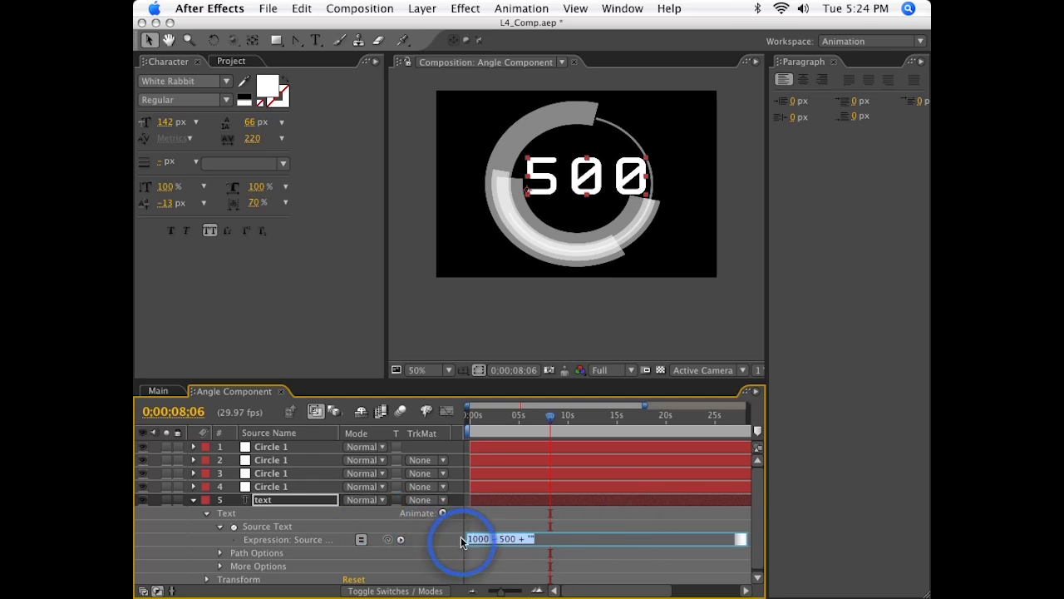
pyautogui.moveTo(468, 538); pyautogui.dragTo(556, 539)
pyautogui.click(554, 541)
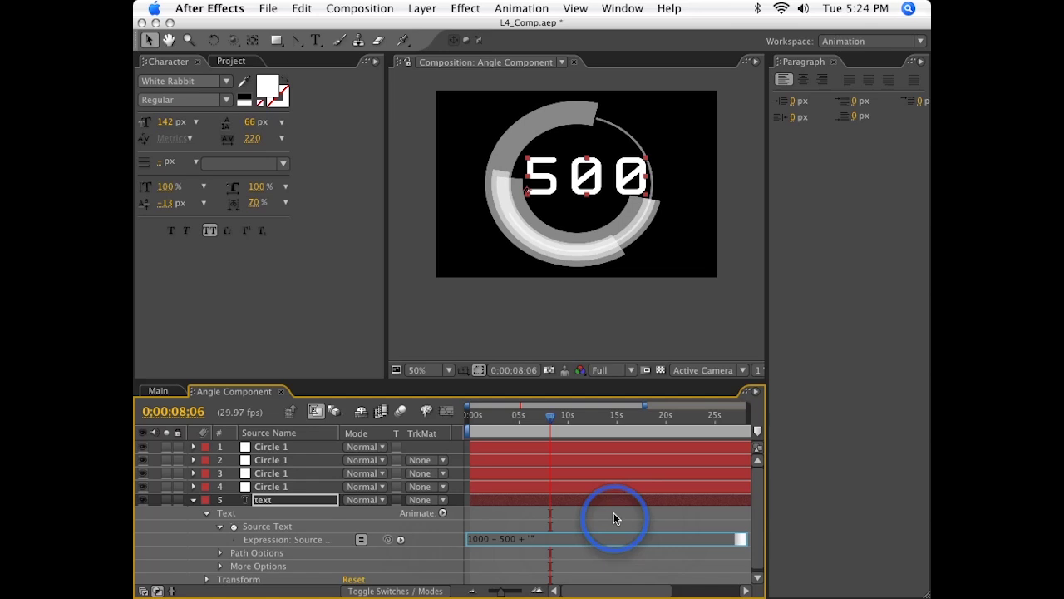
pyautogui.write('+ 5')
pyautogui.click(615, 517)
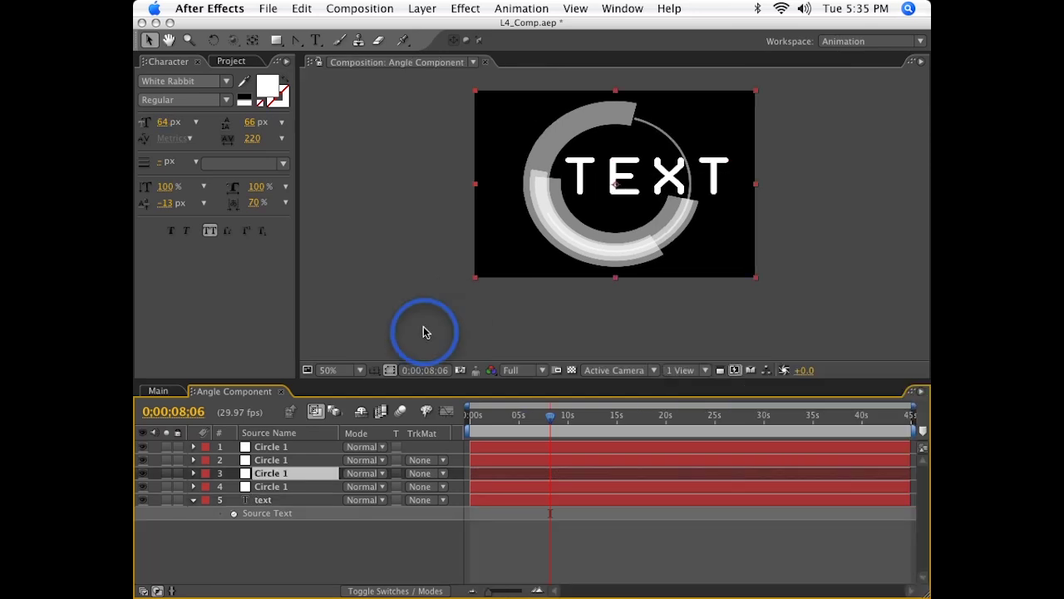
# Step: Reveal the expressions of the Circle 1 layer third in the stack and select its Radial Wipe Transition Completion property
pyautogui.click(288, 497)
pyautogui.click(271, 511)
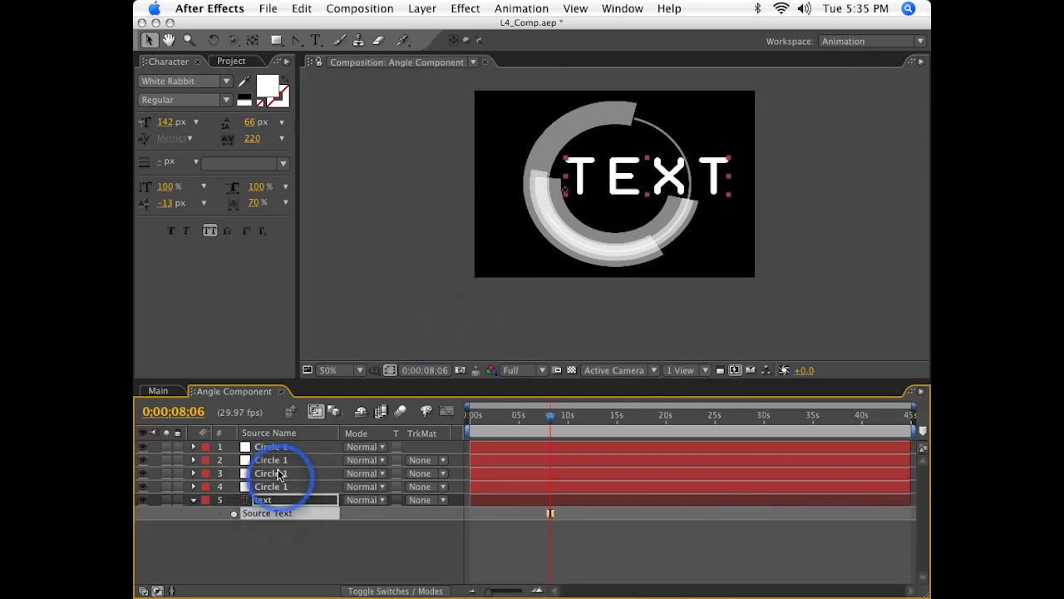
pyautogui.click(274, 474)
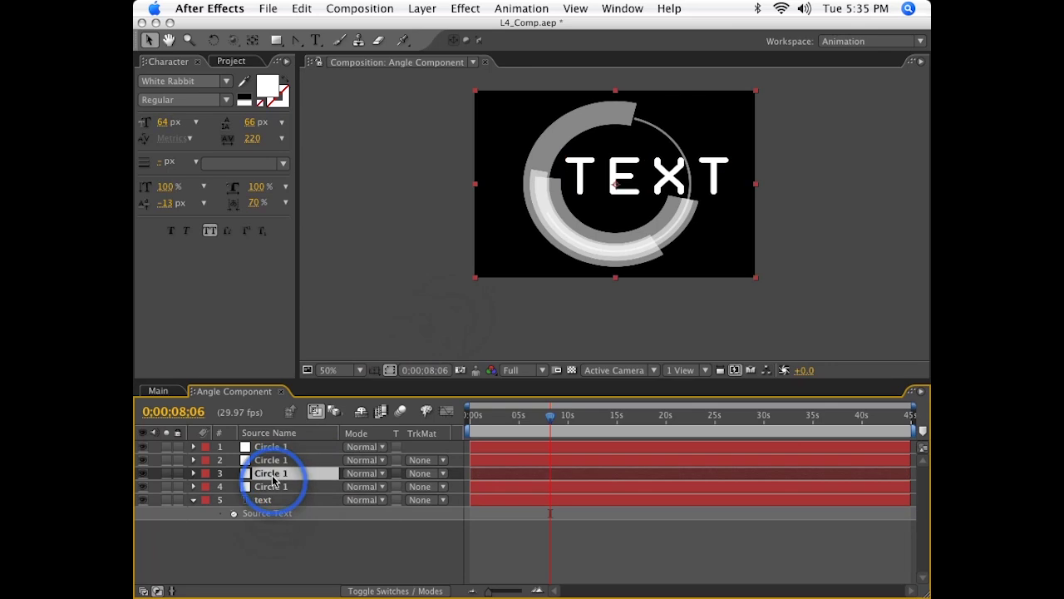
pyautogui.press('e')
pyautogui.press('e')
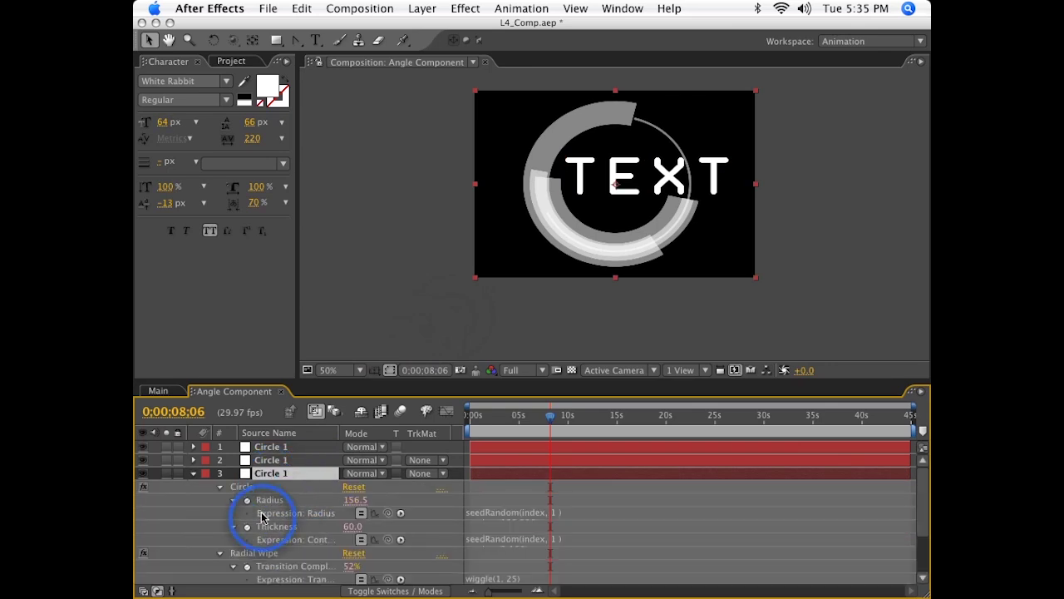
pyautogui.scroll(-2, 278, 524)
pyautogui.scroll(-2, 284, 531)
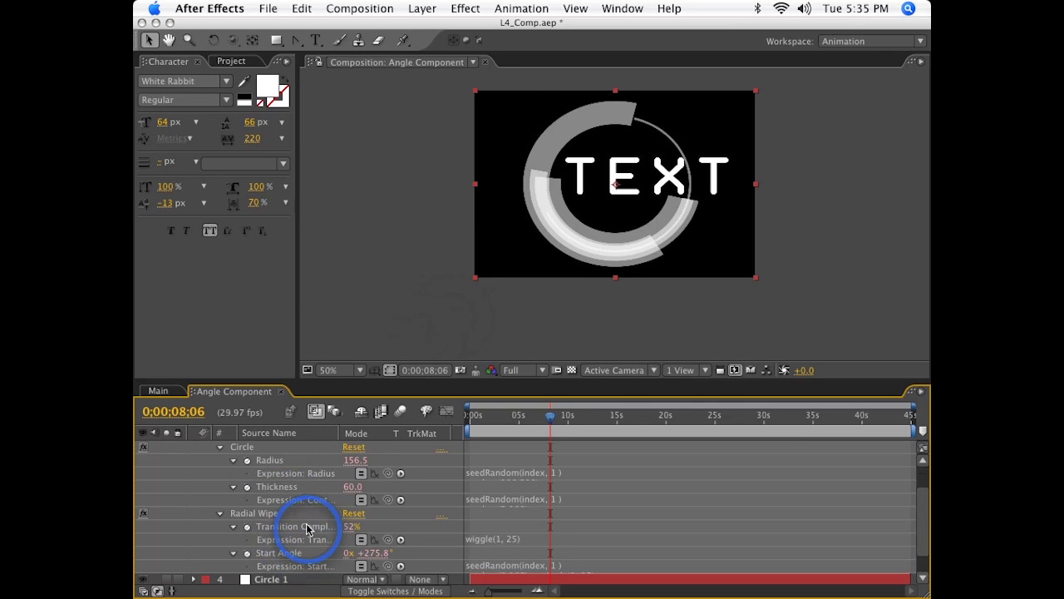
pyautogui.click(307, 527)
pyautogui.click(346, 526)
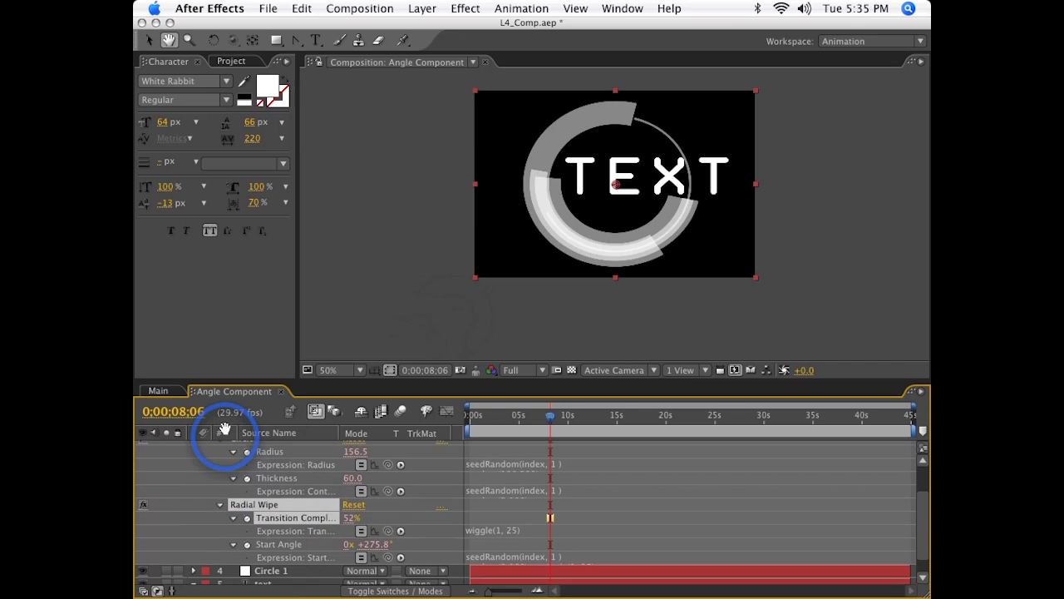
# Step: Add an expression to the text layer's Source Text that links it to Circle 2's Radial Wipe Transition Completion
pyautogui.scroll(-2, 249, 499)
pyautogui.press('v')
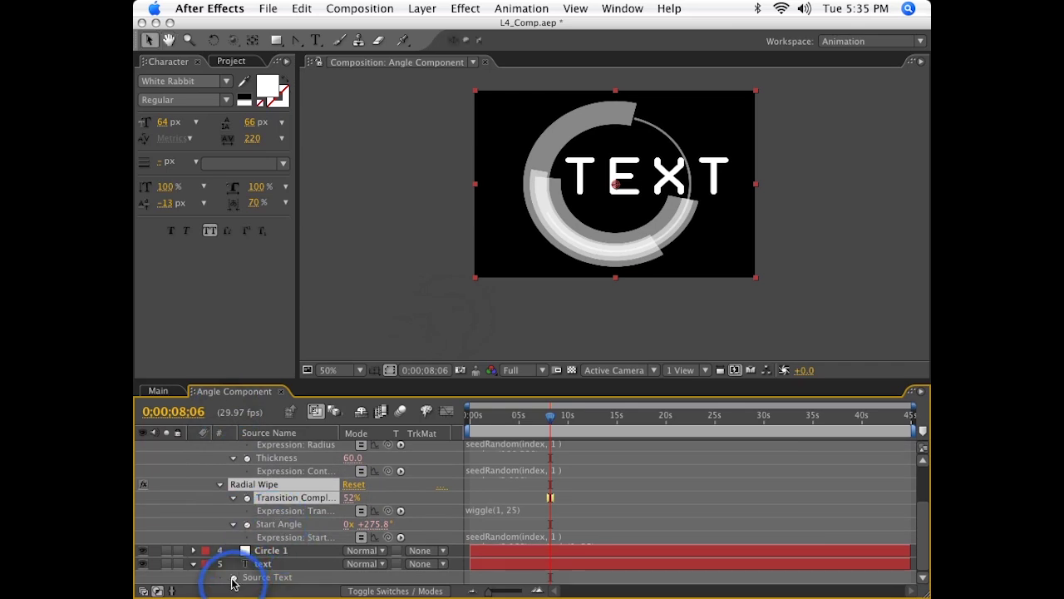
pyautogui.keyDown('alt'); pyautogui.click(234, 577); pyautogui.keyUp('alt')
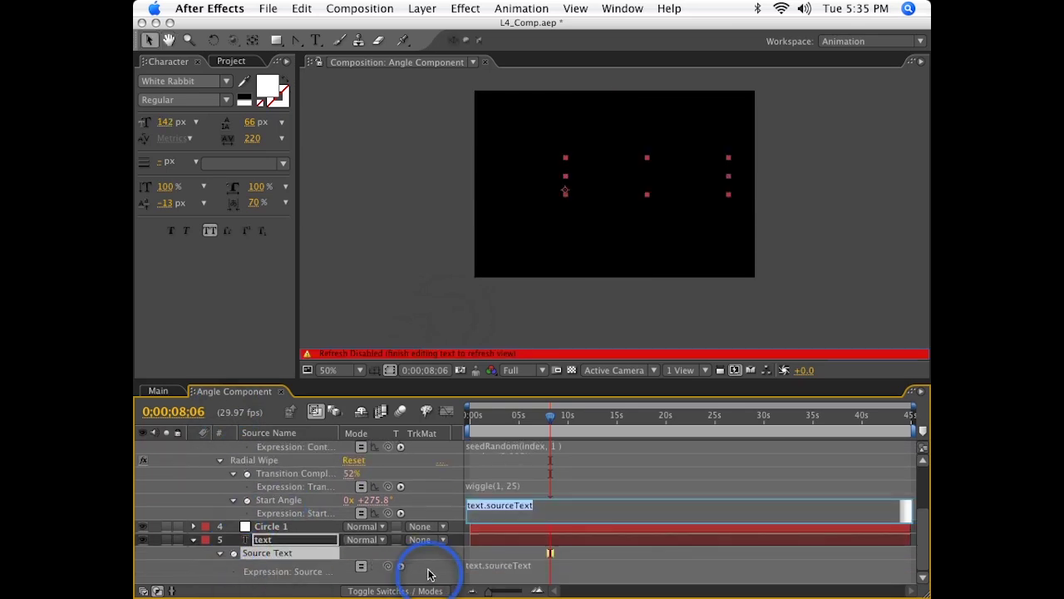
pyautogui.moveTo(389, 569); pyautogui.dragTo(291, 486)
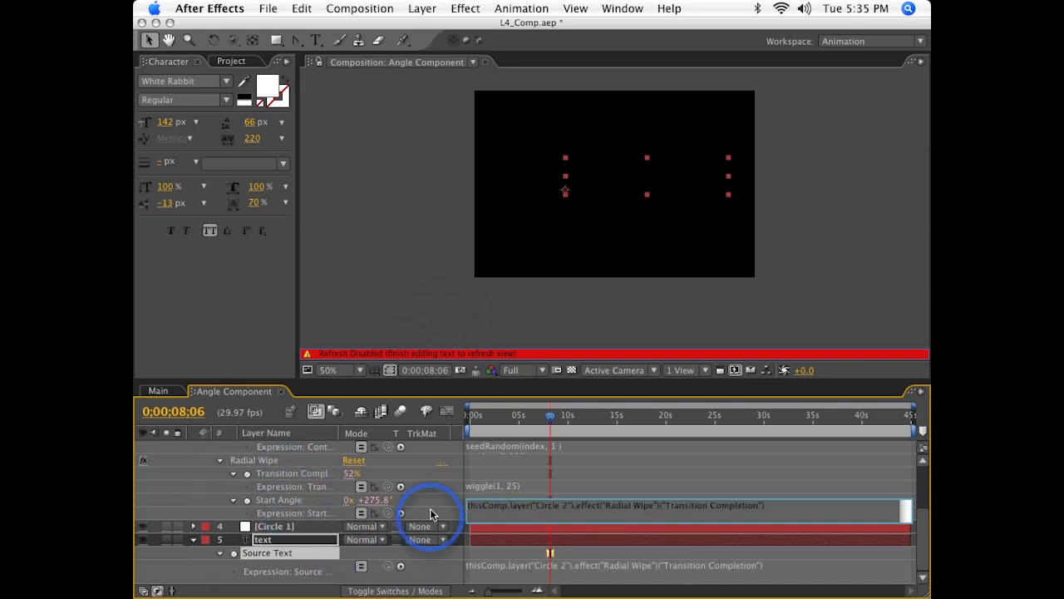
pyautogui.click(606, 549)
# Step: Collapse the Circle 2 layer's properties and move the current time to 0;00;08;13
pyautogui.scroll(5, 421, 467)
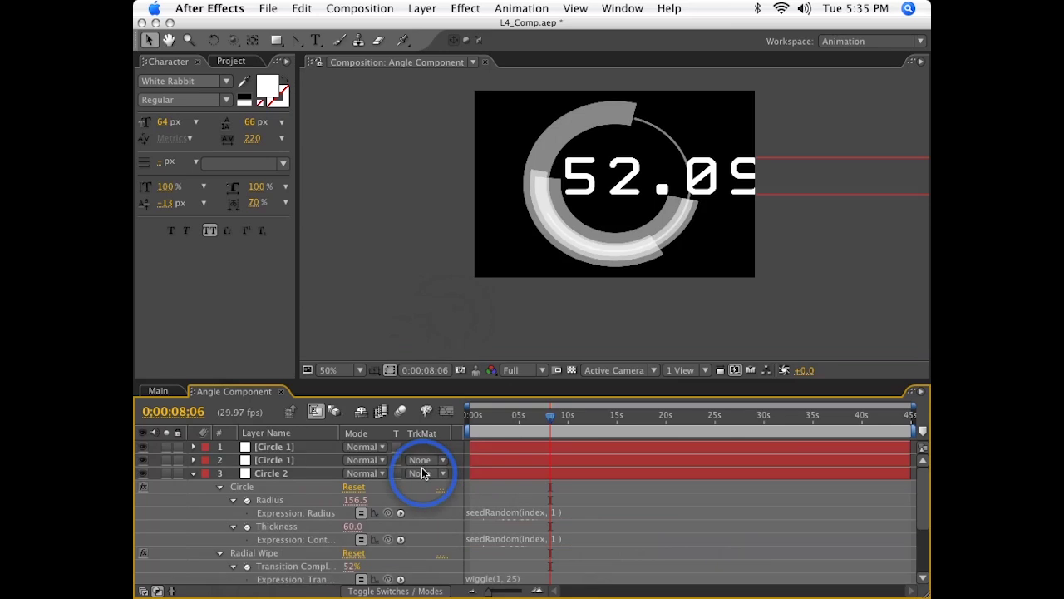
pyautogui.click(242, 475)
pyautogui.click(589, 518)
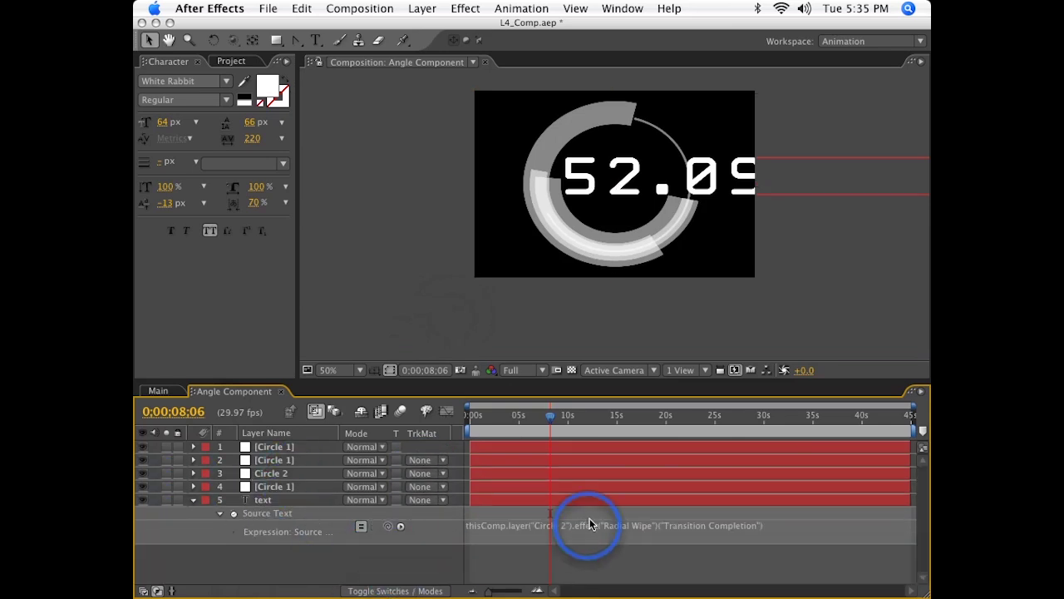
pyautogui.click(552, 419)
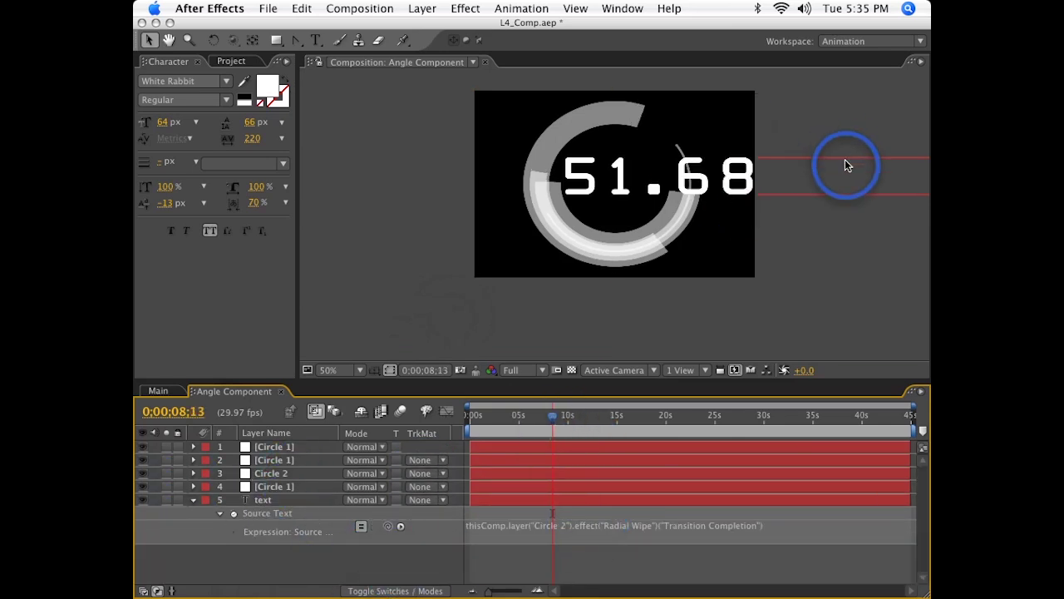
# Step: Show source names in the layer list and reposition the number text over the circles
pyautogui.click(799, 172)
pyautogui.click(557, 336)
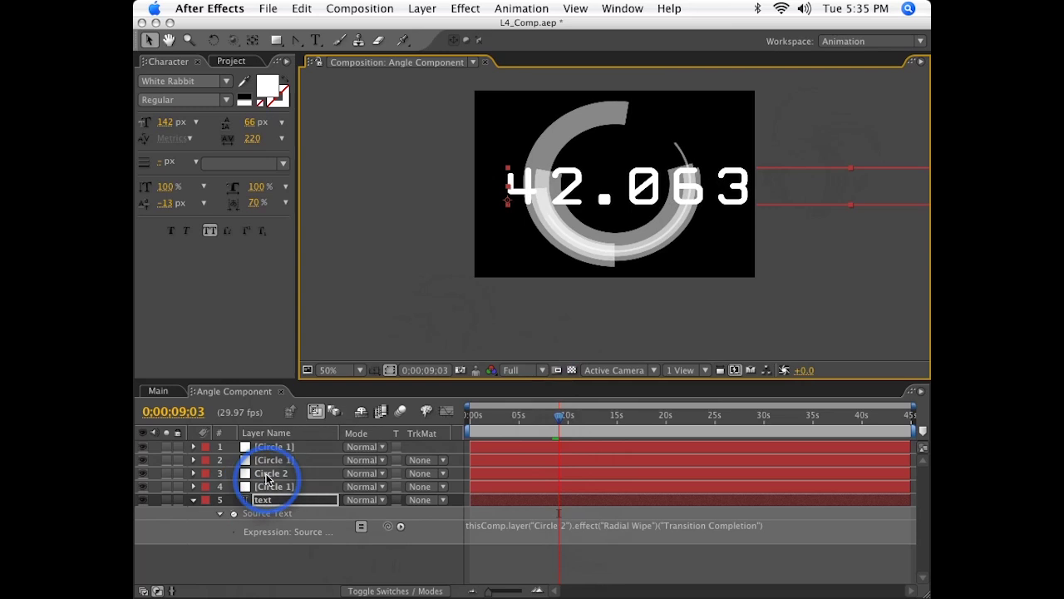
pyautogui.click(266, 433)
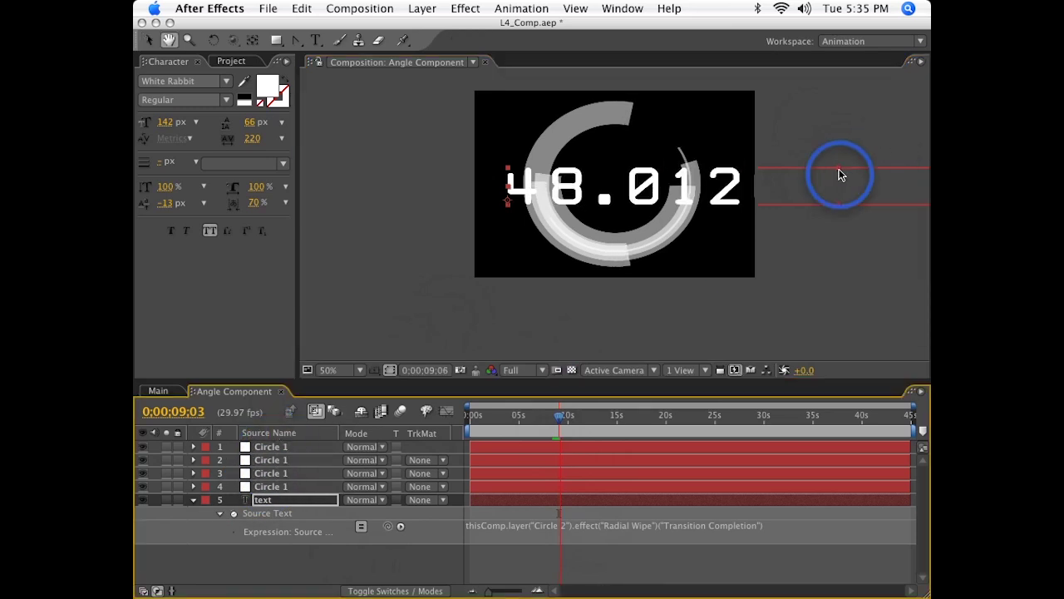
pyautogui.press('v')
pyautogui.moveTo(834, 177)
pyautogui.mouseDown()
pyautogui.moveTo(844, 177)
pyautogui.moveTo(687, 178)
pyautogui.moveTo(535, 208)
pyautogui.moveTo(450, 204)
pyautogui.moveTo(463, 180)
pyautogui.moveTo(689, 186)
pyautogui.moveTo(826, 161)
pyautogui.moveTo(568, 183)
pyautogui.moveTo(609, 187)
pyautogui.mouseUp()
pyautogui.click(564, 511)
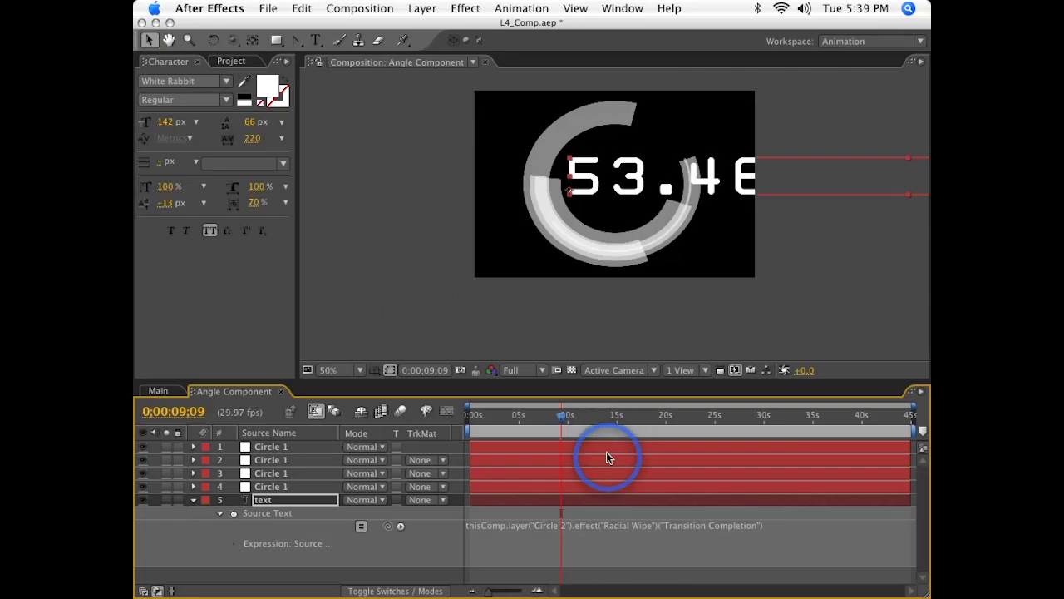
# Step: Assign the Transition Completion reference in the Source Text expression to a variable n, ending the line with a semicolon
pyautogui.click(787, 523)
pyautogui.click(823, 525)
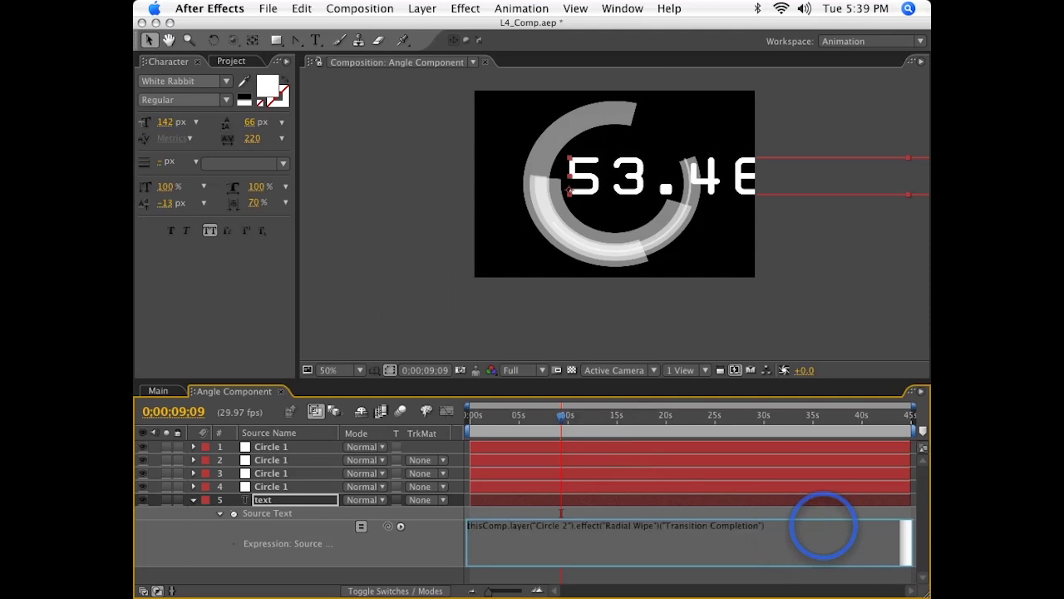
pyautogui.press('Home')
pyautogui.write('M')
pyautogui.write(' =')
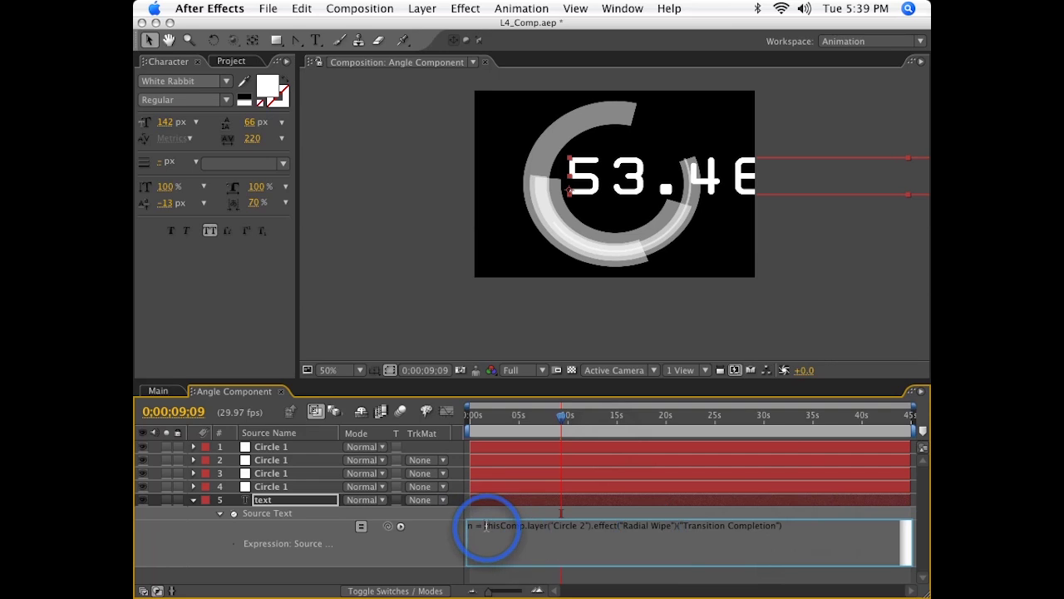
pyautogui.hotkey('shift', 'Home')
pyautogui.keyDown('shift'); pyautogui.click(783, 523); pyautogui.keyUp('shift')
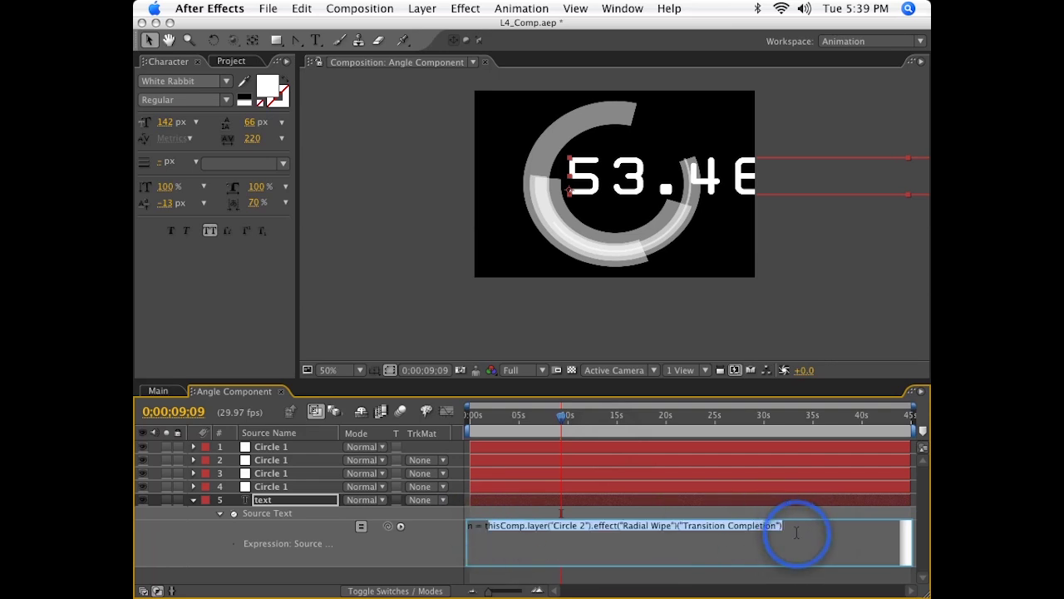
pyautogui.click(794, 525)
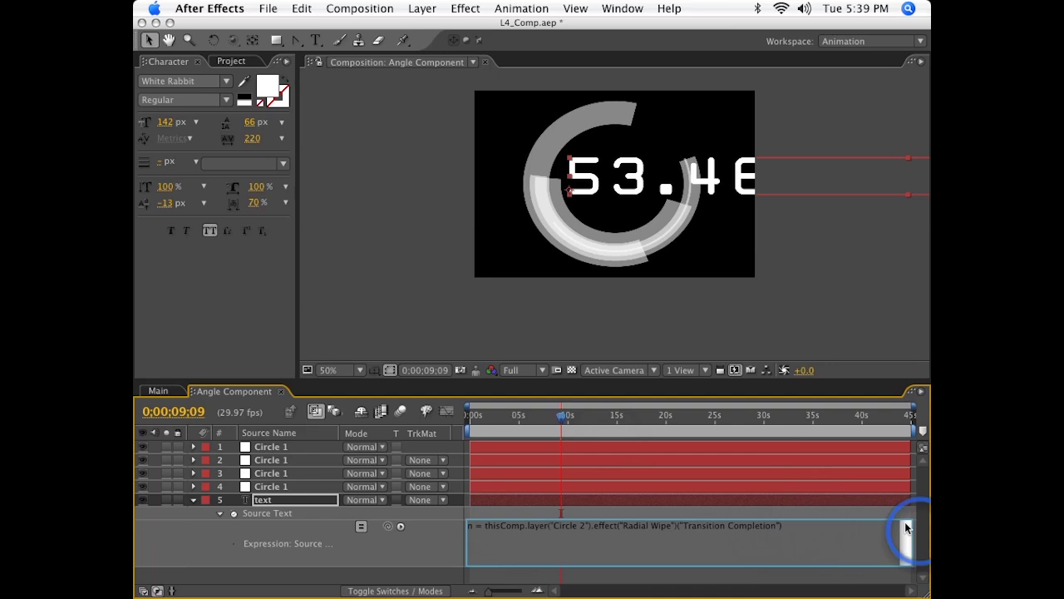
pyautogui.write(']')
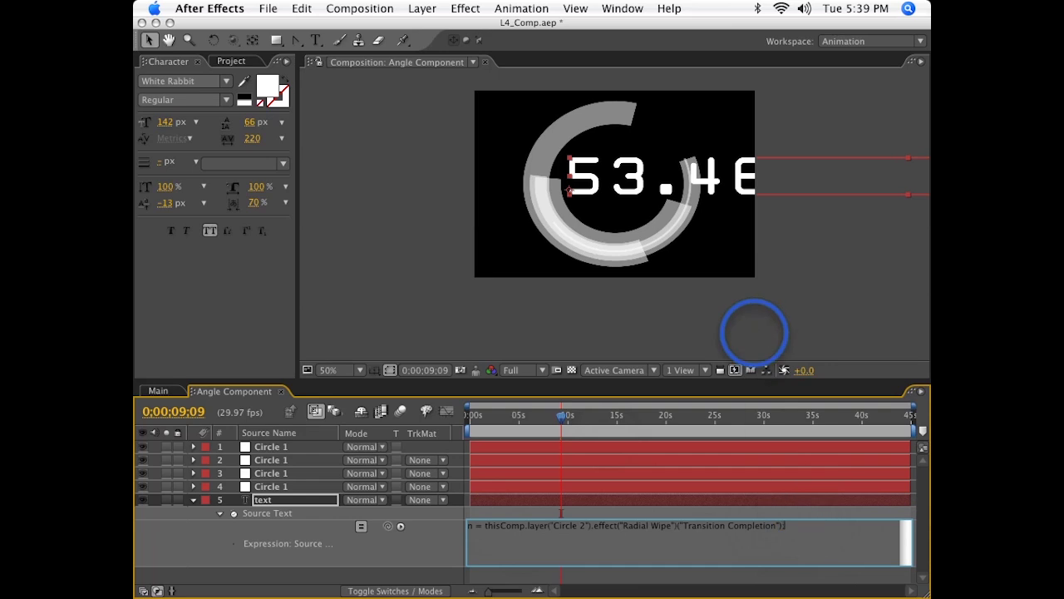
pyautogui.press('Return')
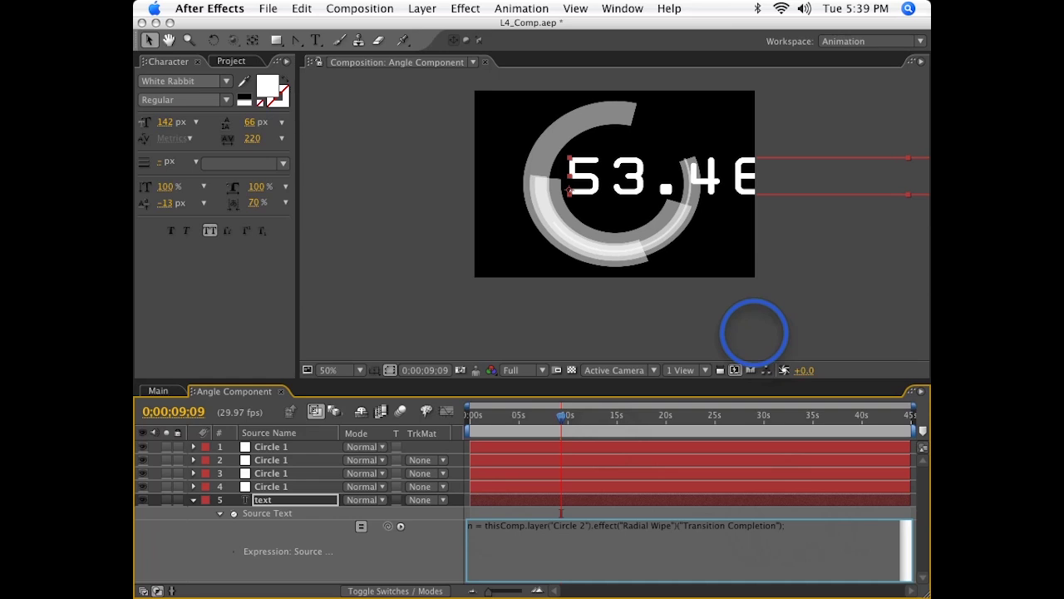
# Step: Add the line Math.round(n) to the Source Text expression to round the value to a whole number
pyautogui.write('Math')
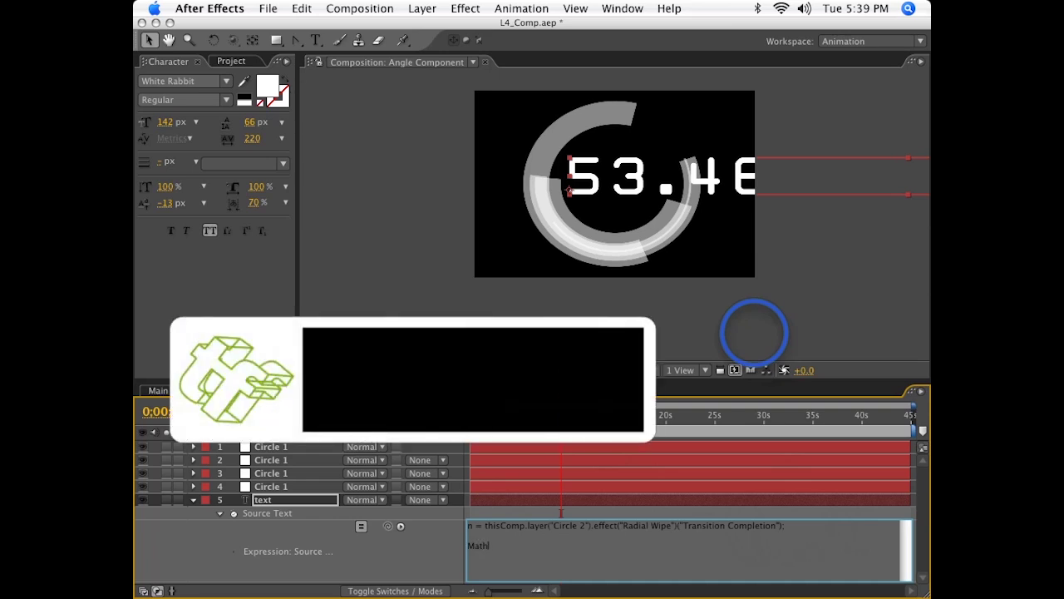
pyautogui.write('.r')
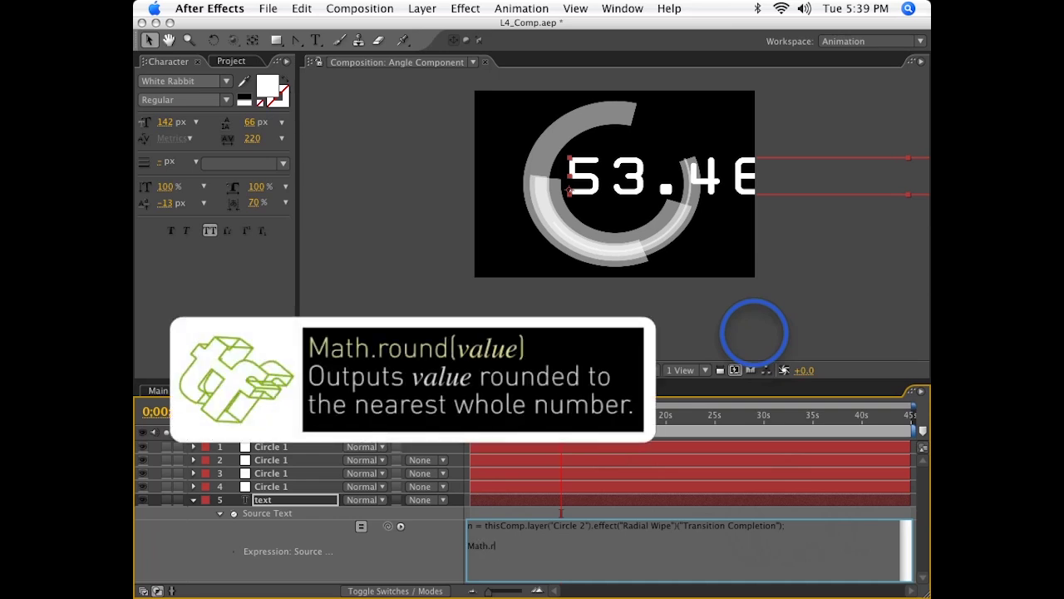
pyautogui.write('ound(n')
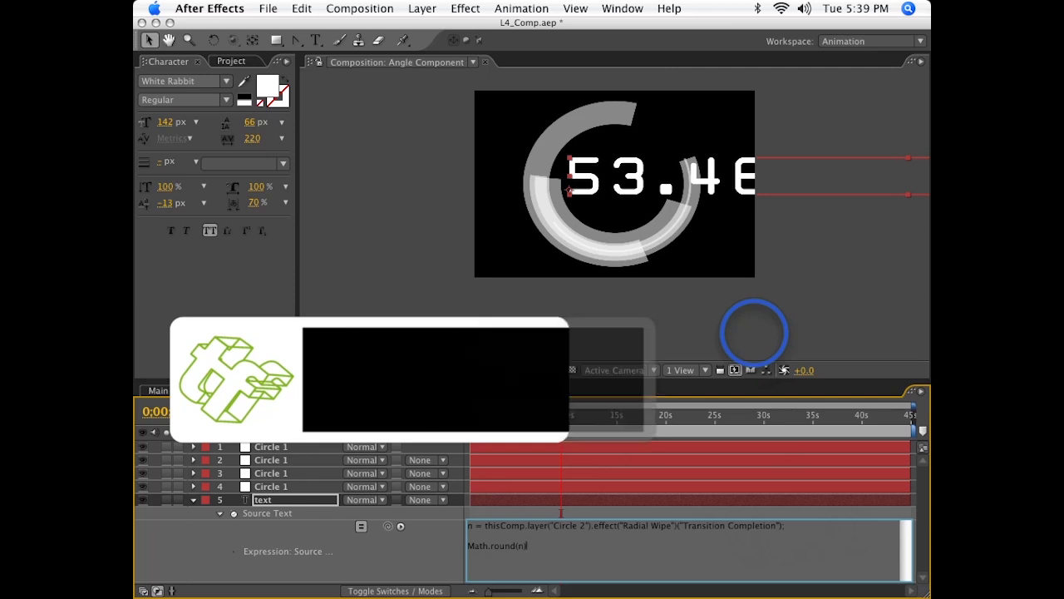
pyautogui.click(561, 511)
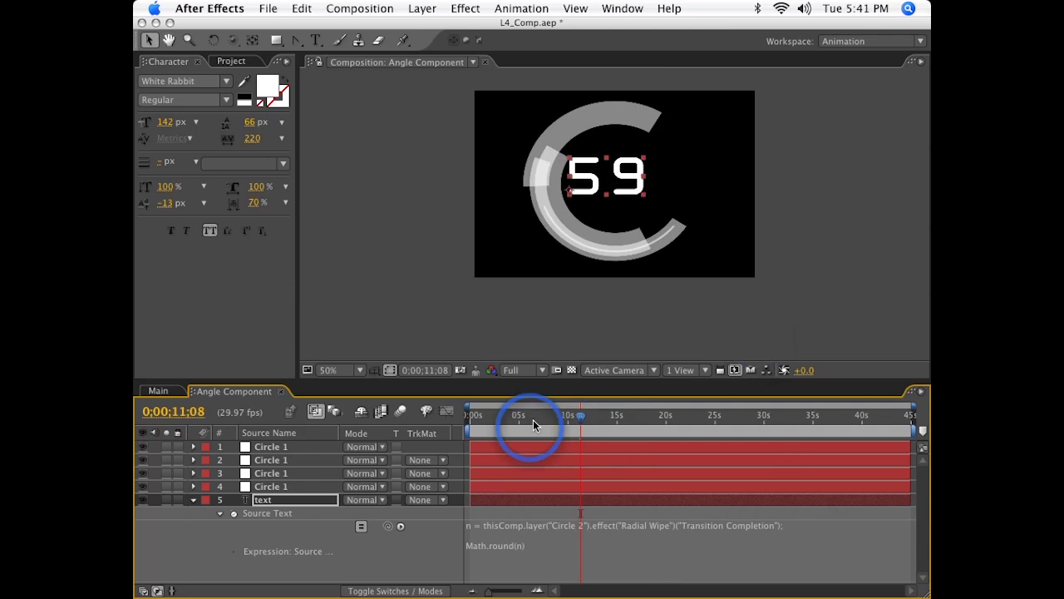
# Step: Multiply n by 10 inside the rounding function, making the line Math.round(n*10)
pyautogui.click(478, 549)
pyautogui.click(527, 546)
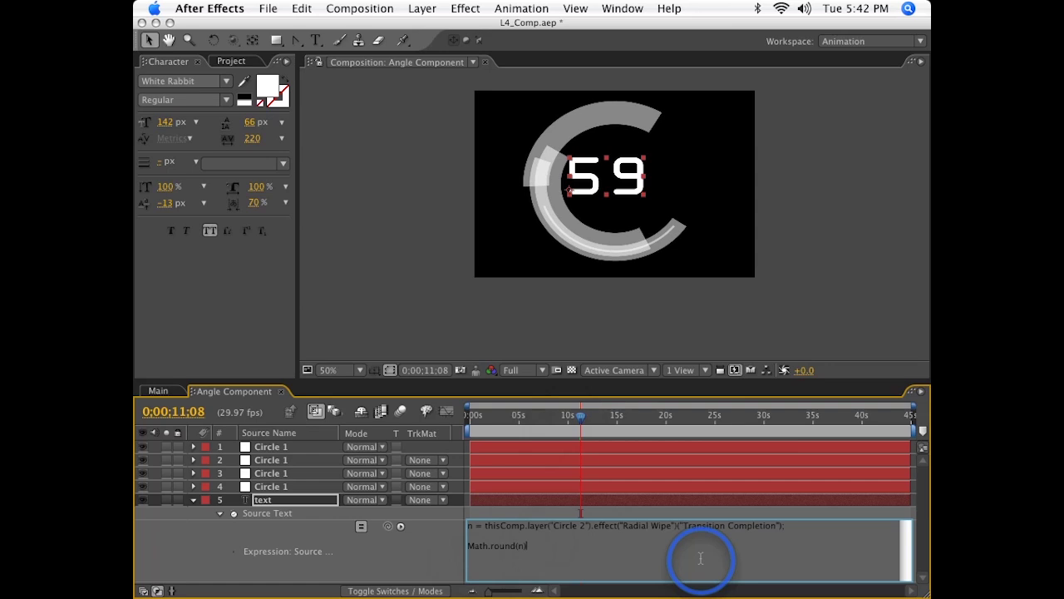
pyautogui.write(')')
pyautogui.click(527, 546)
pyautogui.write('*10')
pyautogui.press('KP_Enter')
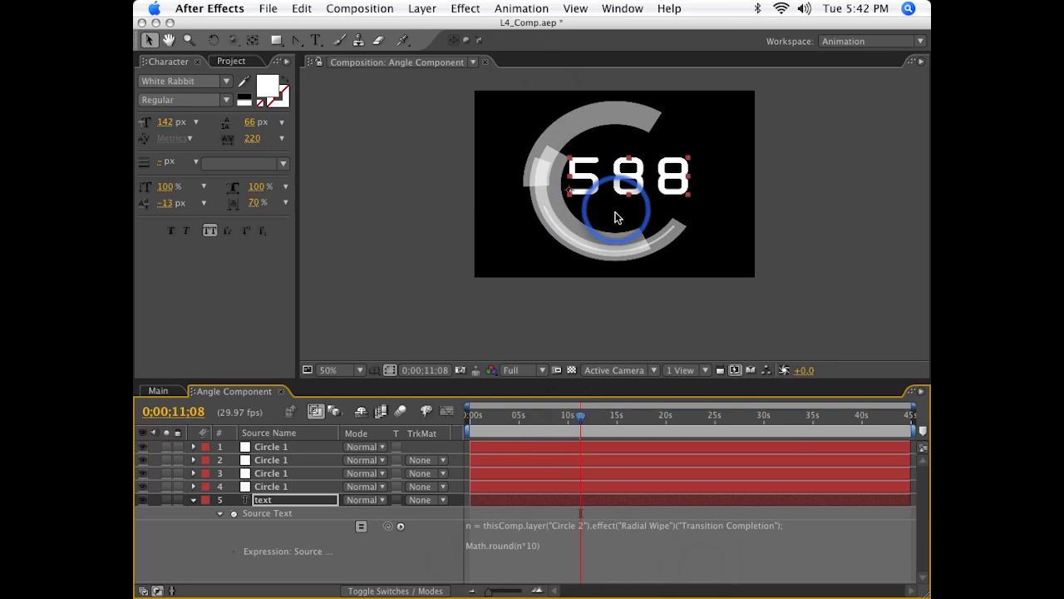
# Step: Change the multiplier inside the rounding function to 100, making the line Math.round(n*100)
pyautogui.click(545, 551)
pyautogui.click(533, 545)
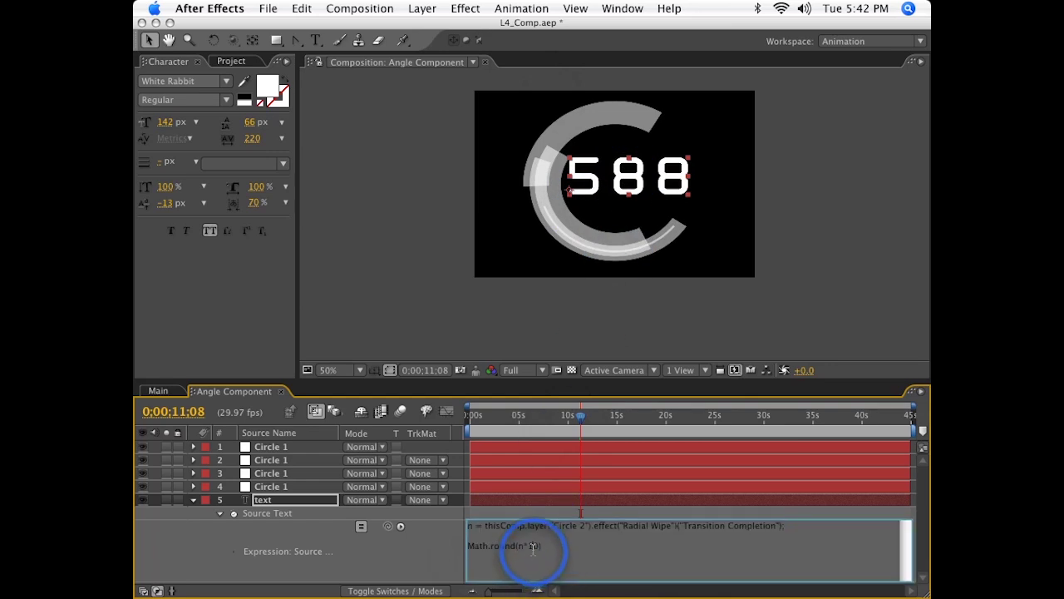
pyautogui.write('0')
pyautogui.click(567, 517)
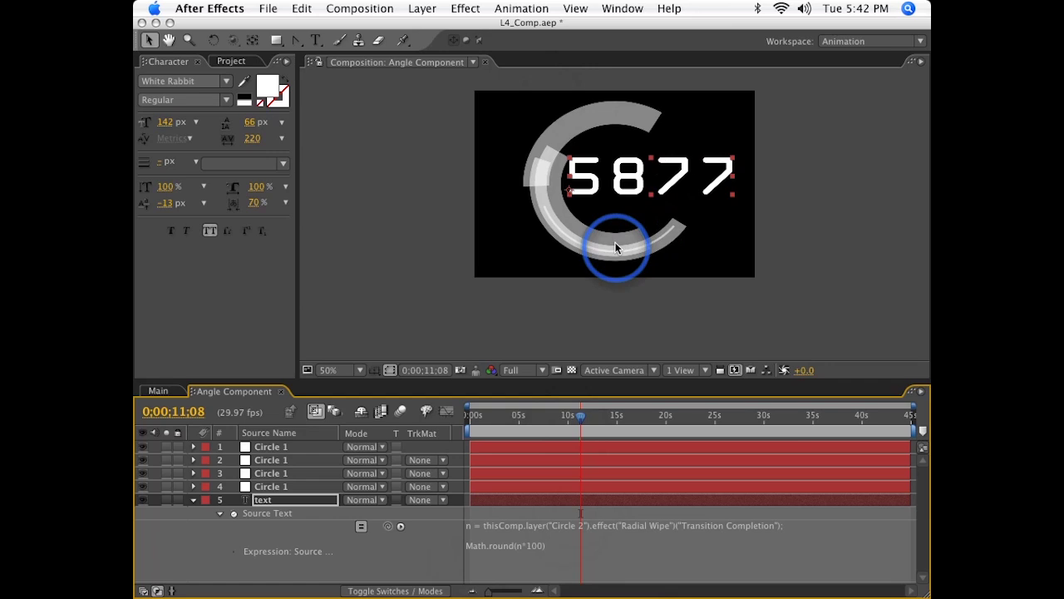
# Step: Divide the rounded result by 100 in the Source Text expression and shift the text to recentre it
pyautogui.click(547, 542)
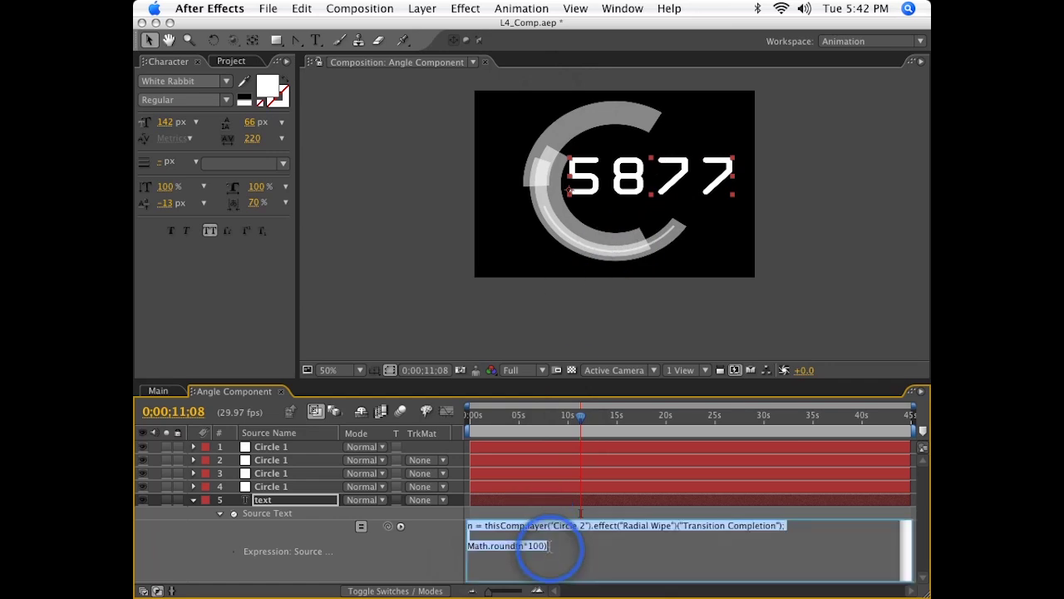
pyautogui.click(547, 545)
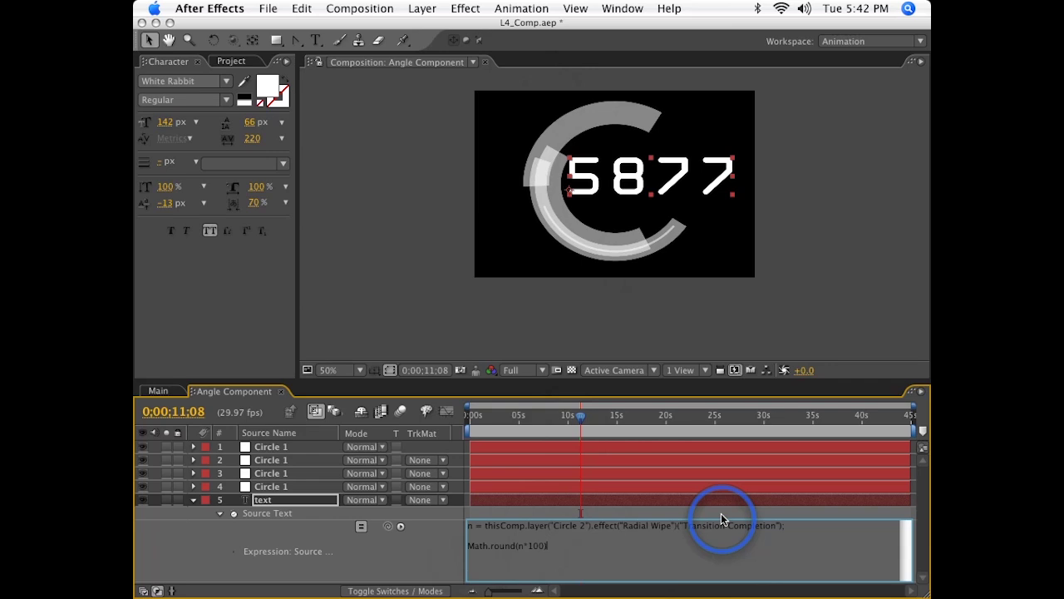
pyautogui.write('/100')
pyautogui.click(722, 520)
pyautogui.moveTo(679, 161)
pyautogui.mouseDown()
pyautogui.moveTo(646, 186)
pyautogui.moveTo(672, 176)
pyautogui.mouseUp()
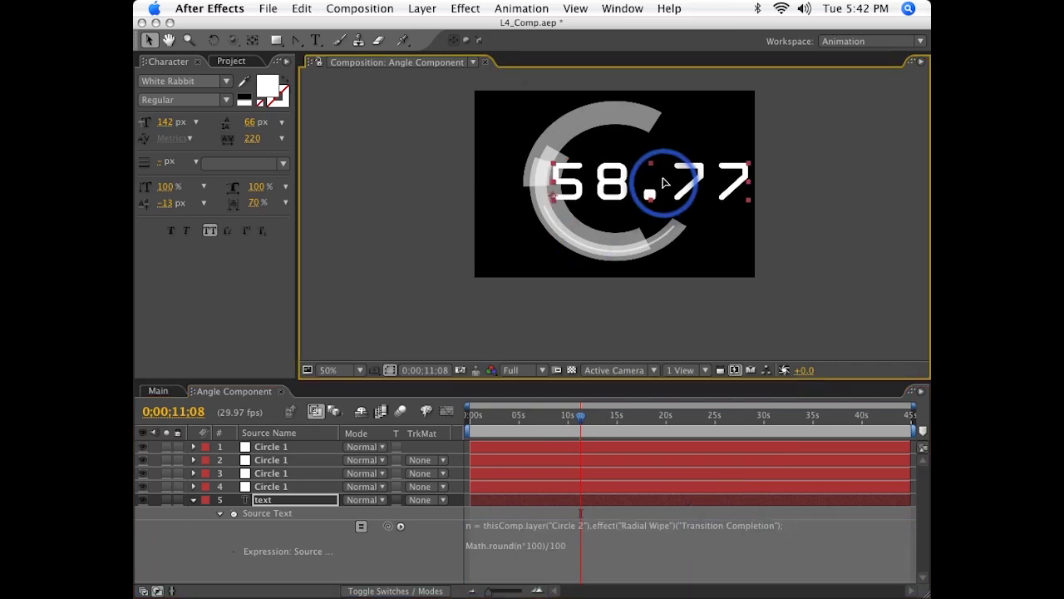
# Step: Change the multiplier and divisor to 10 so the expression line reads Math.round(n*10)/10
pyautogui.click(542, 545)
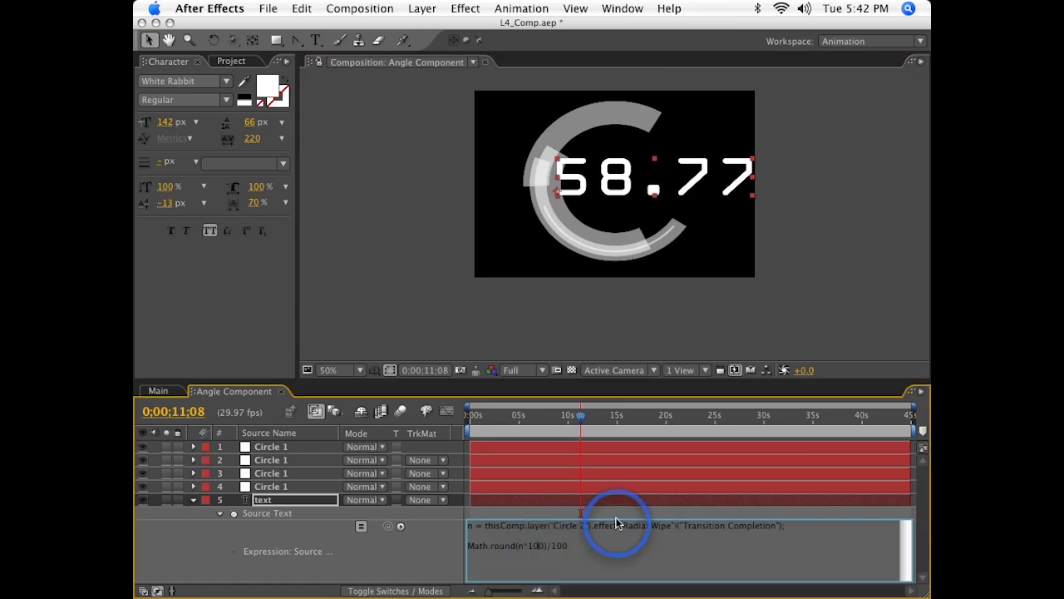
pyautogui.press('BackSpace')
pyautogui.press('BackSpace')
pyautogui.press('KP_Enter')
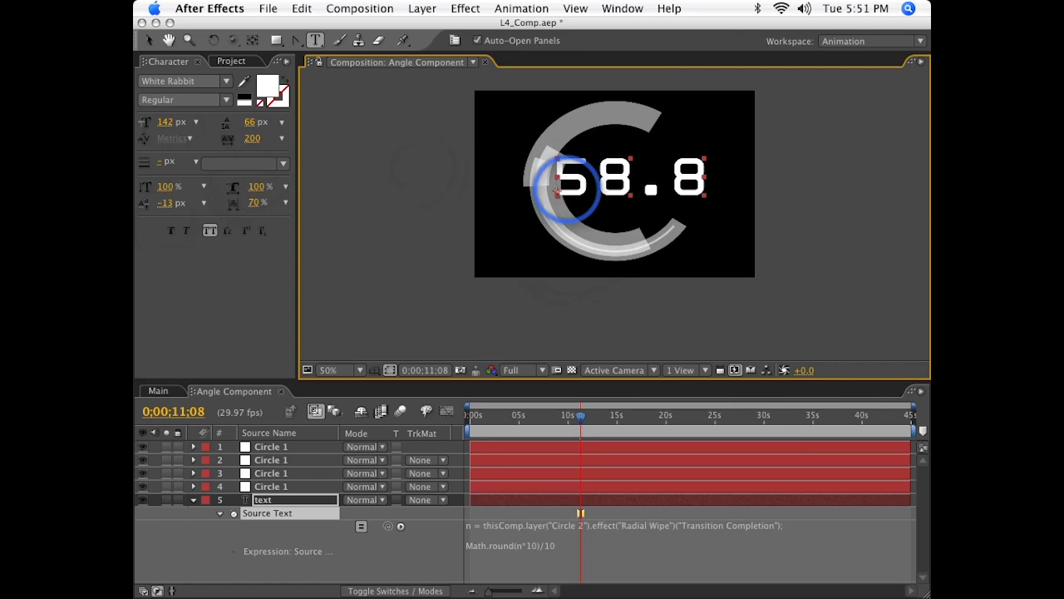
# Step: Tighten the tracking of all the characters in the text layer to 60 and play back the composition
pyautogui.click(314, 42)
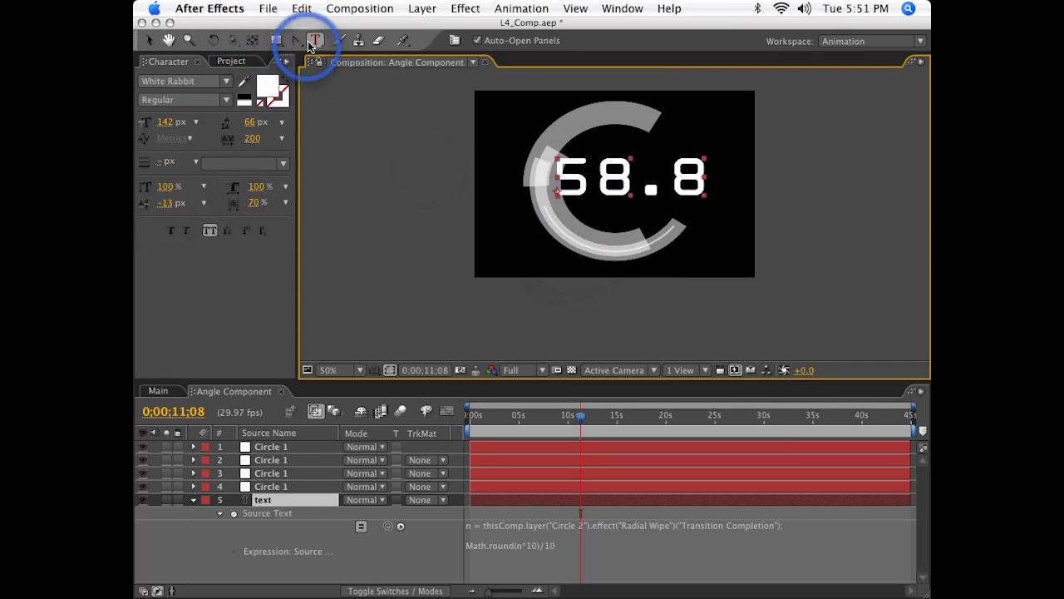
pyautogui.click(595, 178)
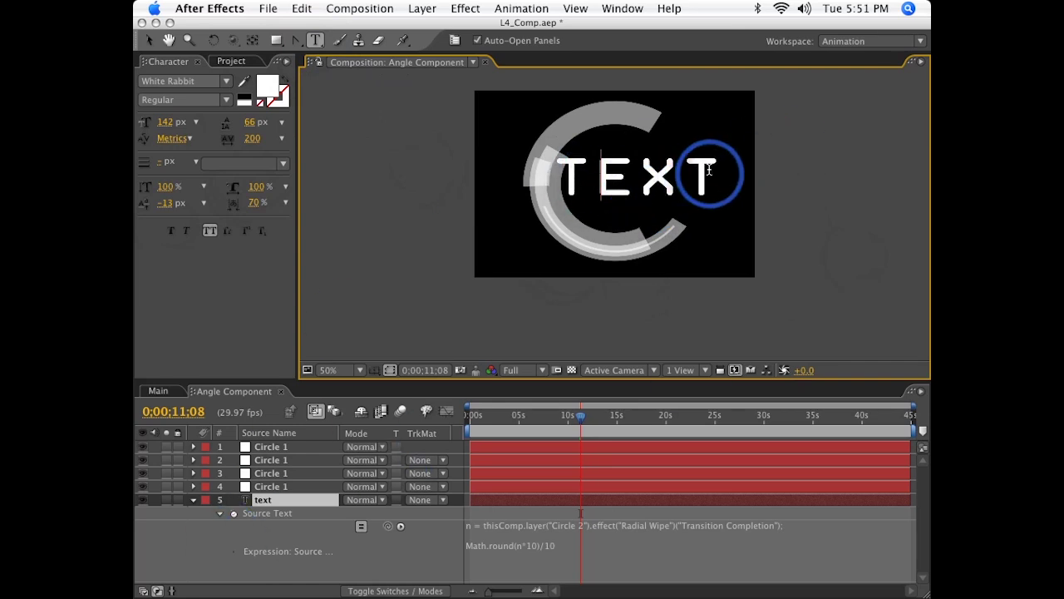
pyautogui.moveTo(709, 169); pyautogui.dragTo(518, 186)
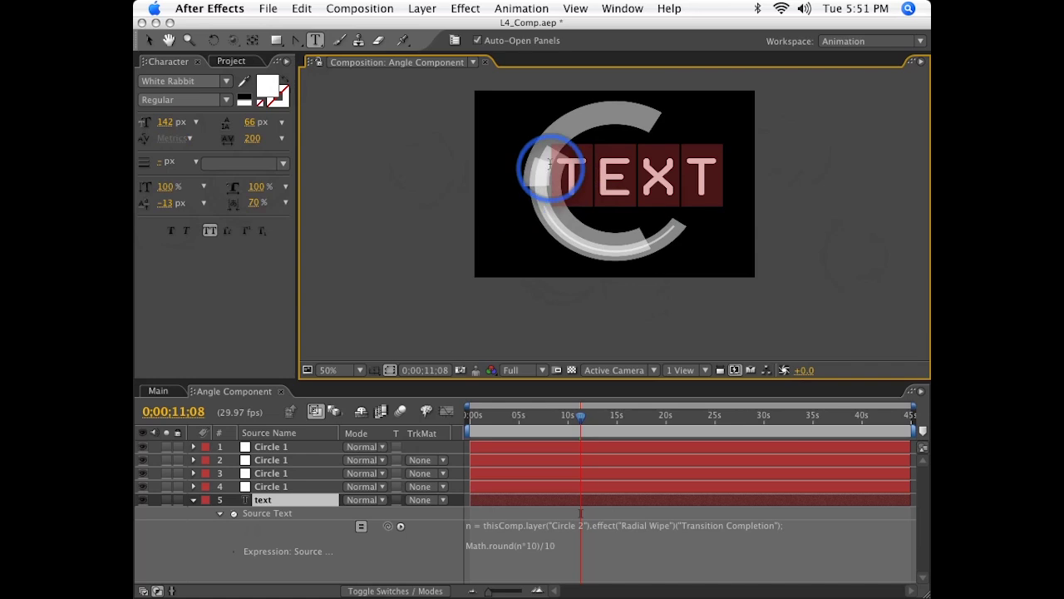
pyautogui.hotkey('alt', 'Left')
pyautogui.hotkey('alt', 'Left')
pyautogui.hotkey('alt', 'Left')
pyautogui.hotkey('alt', 'Left')
pyautogui.hotkey('alt', 'Left')
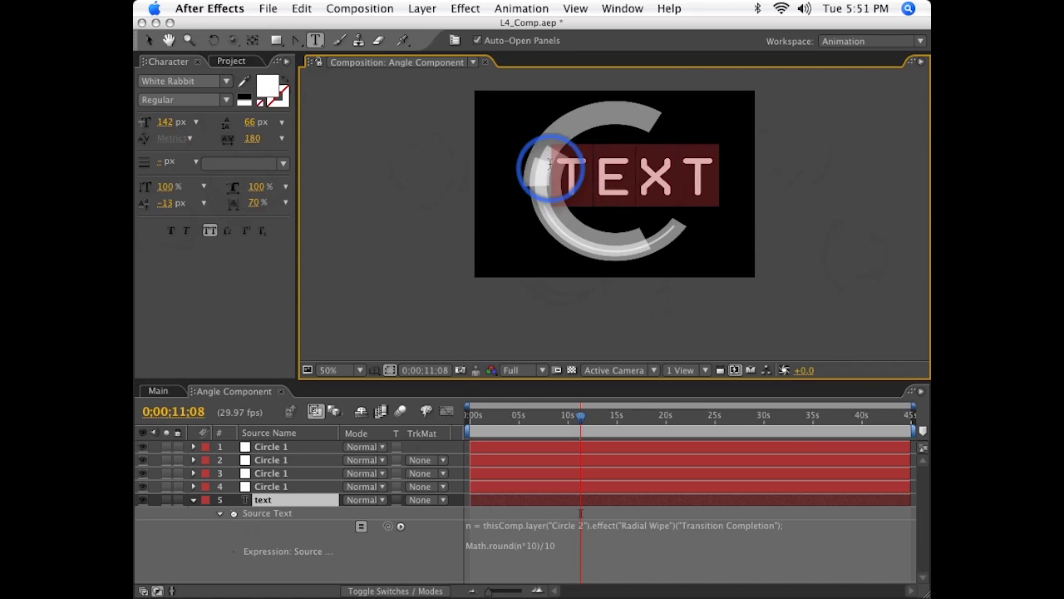
pyautogui.hotkey('alt', 'Left')
pyautogui.hotkey('alt', 'Left')
pyautogui.hotkey('alt', 'Left')
pyautogui.hotkey('alt', 'Left')
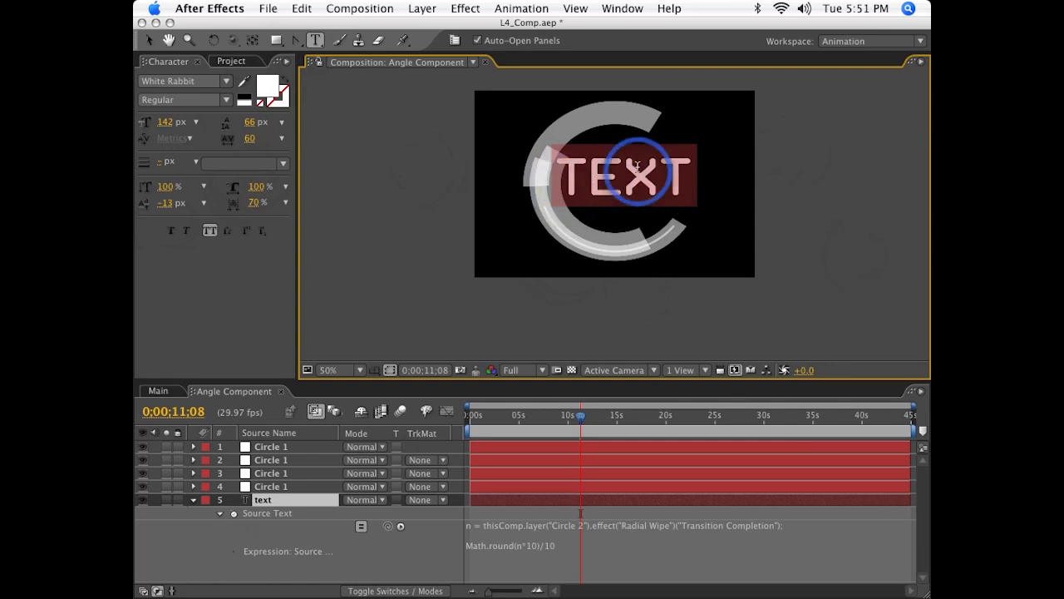
pyautogui.press('KP_Enter')
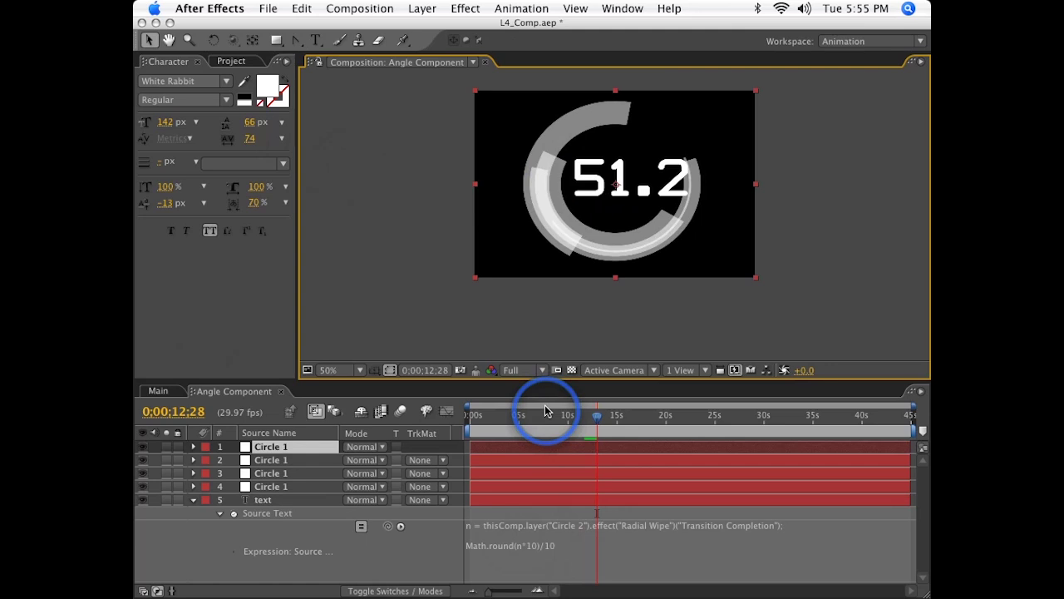
pyautogui.press('space')
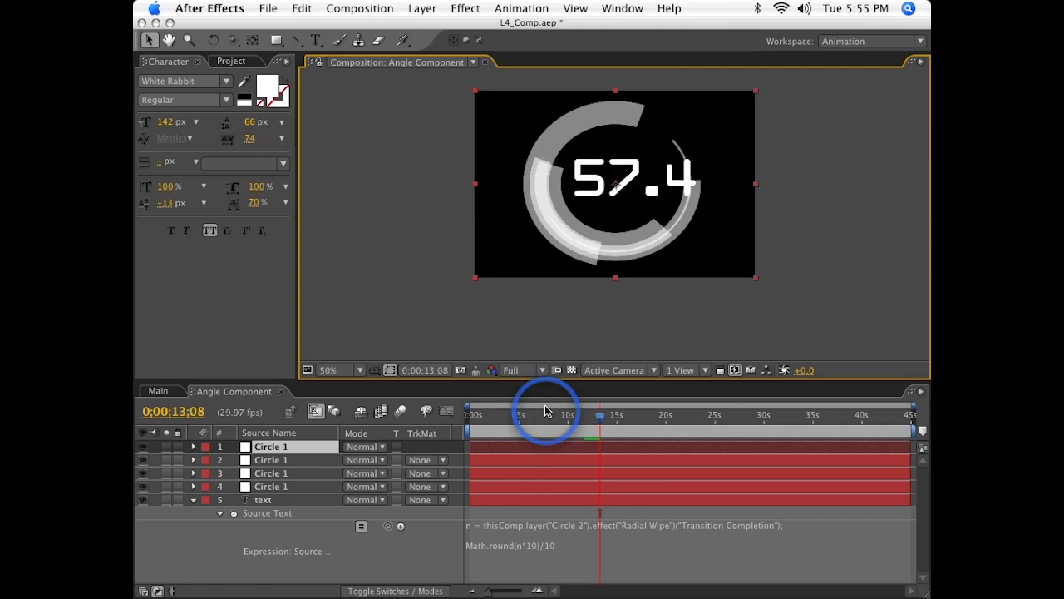
# Step: Step frame by frame around 0;00;13;05 to compare how whole and decimal values display in the text
pyautogui.press('pageup')
pyautogui.press('pageup')
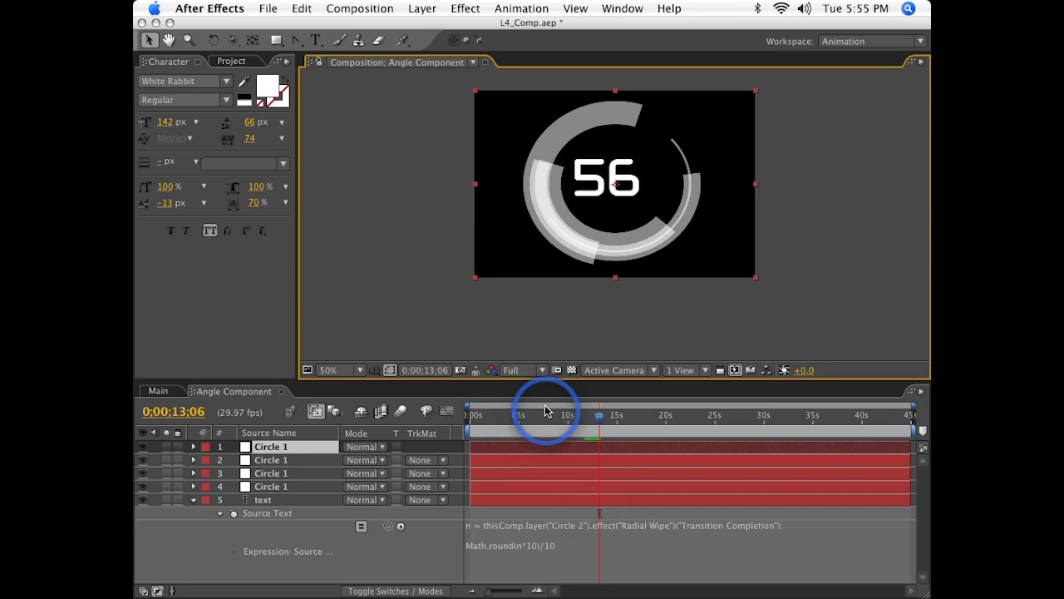
pyautogui.press('pageup')
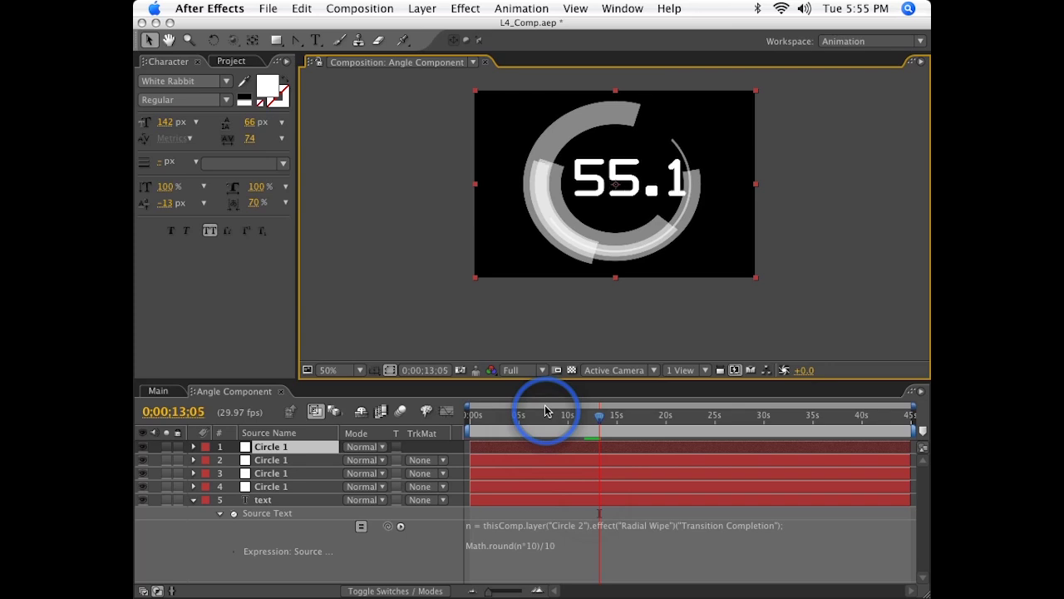
pyautogui.press('pagedown')
pyautogui.press('pageup')
# Step: Store the rounded value in a variable so the Source Text expression line reads r = Math.round(n*10)/10;
pyautogui.click(719, 506)
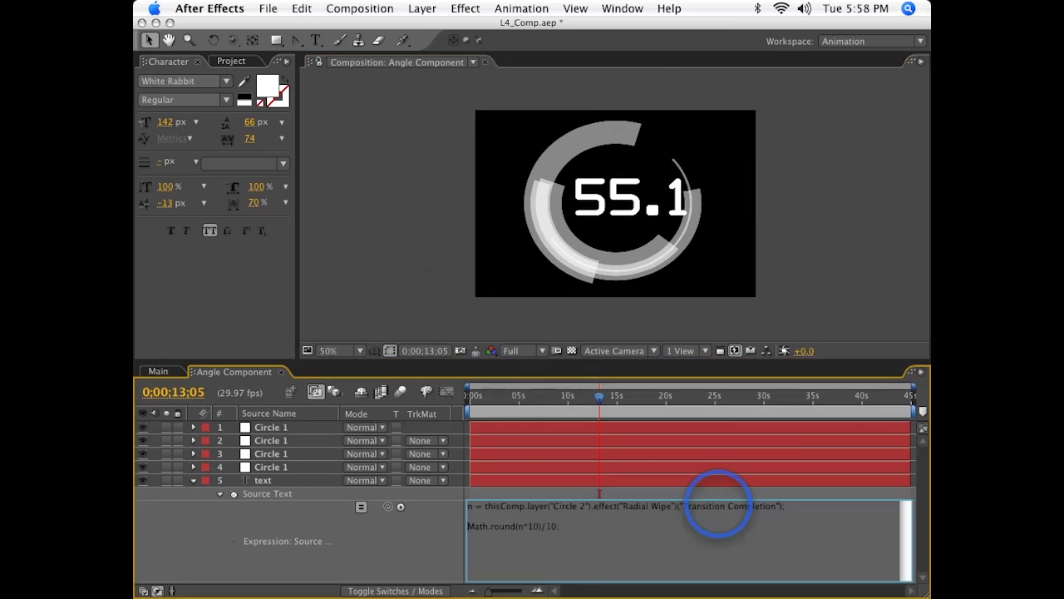
pyautogui.write('r =')
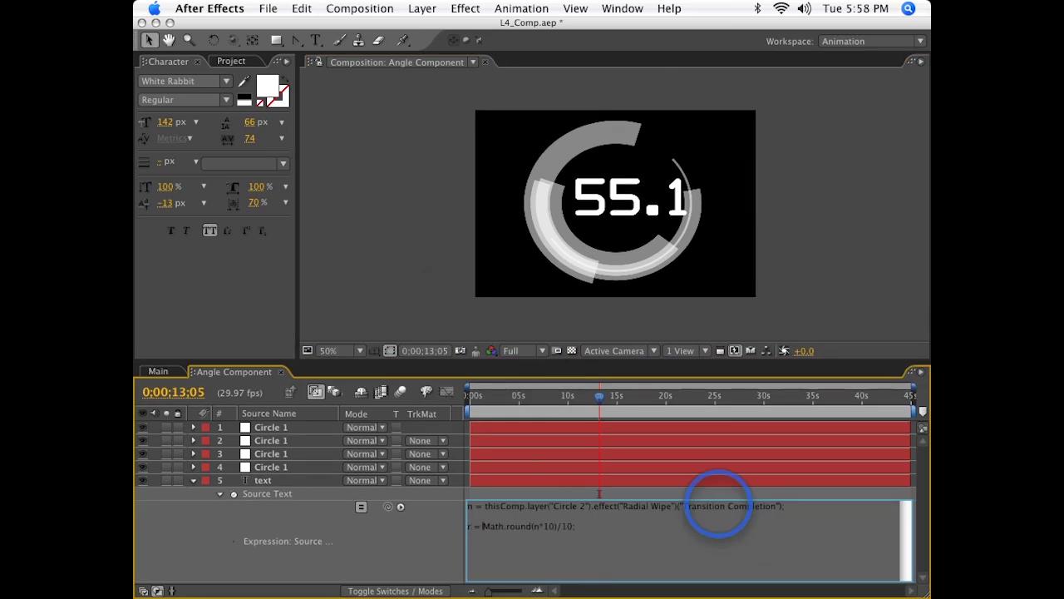
pyautogui.hotkey('shift', 'End')
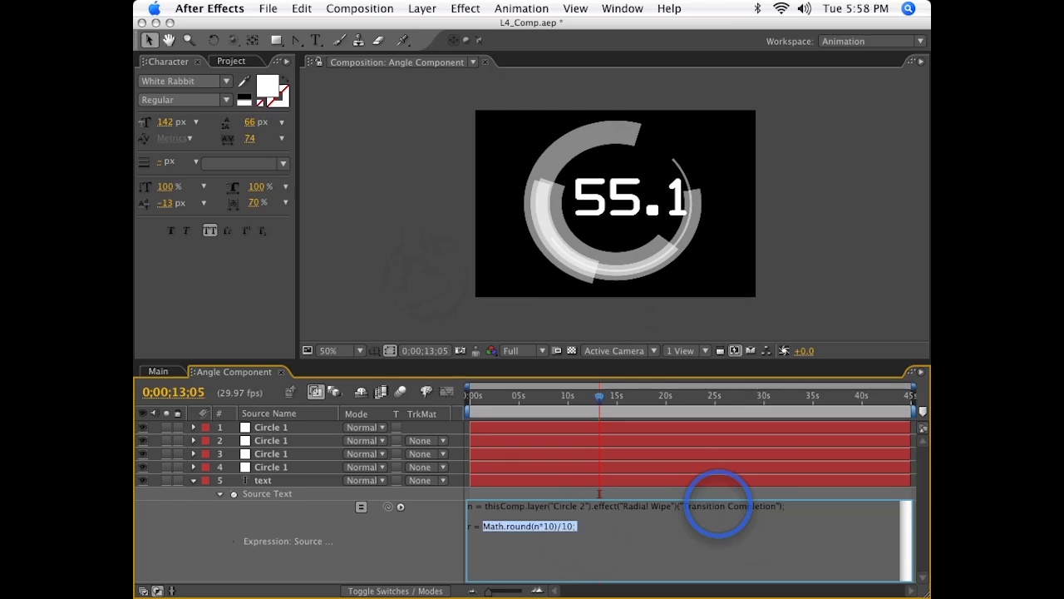
pyautogui.press('Right')
pyautogui.press('Return')
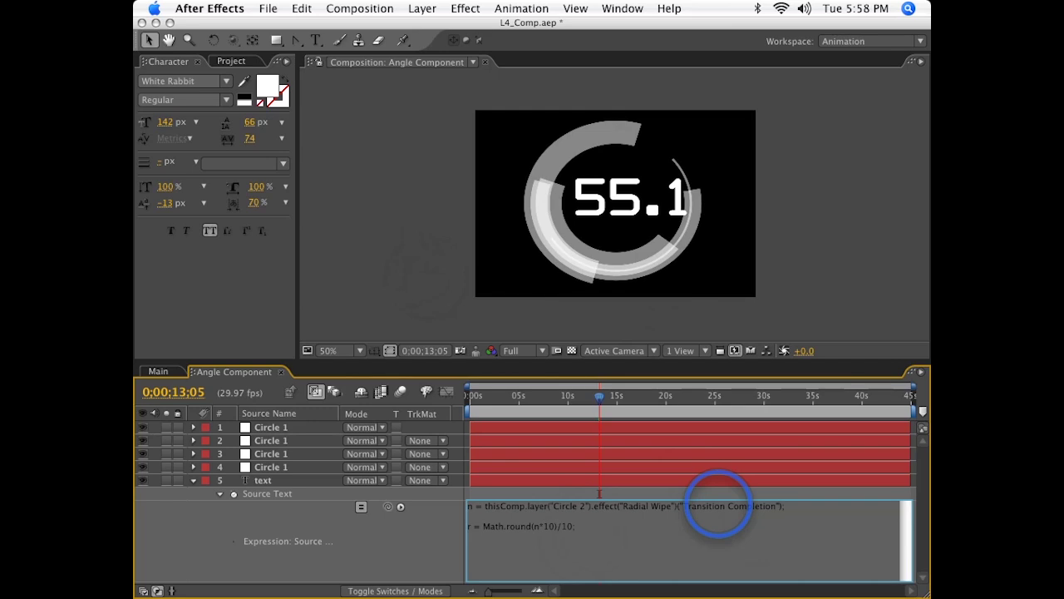
# Step: Add an if/else block with an empty condition to the expression, outputting r + ".0" or otherwise r
pyautogui.write('if (  ){')
pyautogui.press('Return')
pyautogui.write('r + ".0')
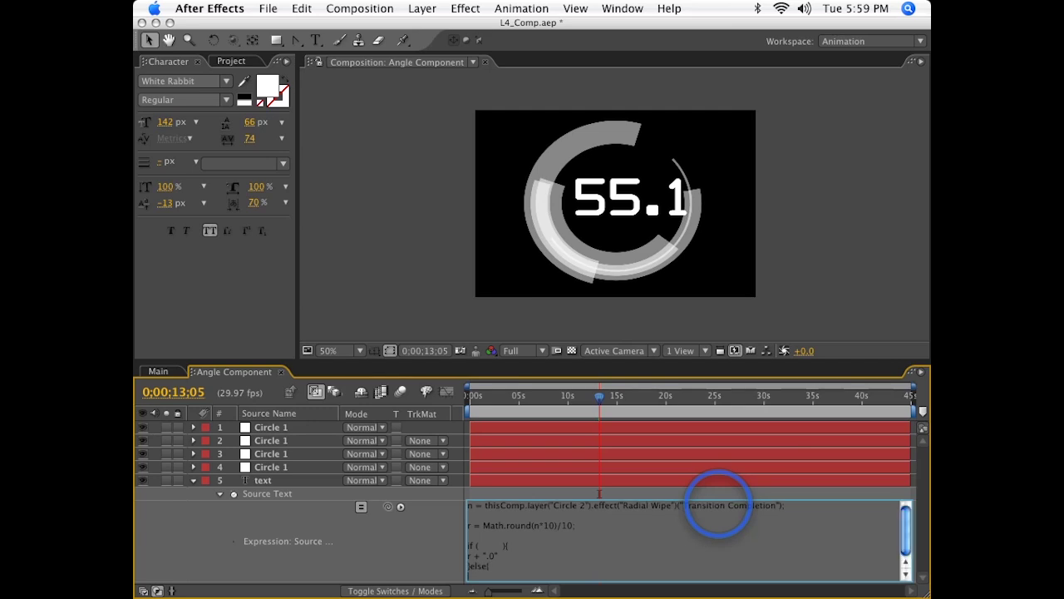
pyautogui.scroll(-1, 718, 503)
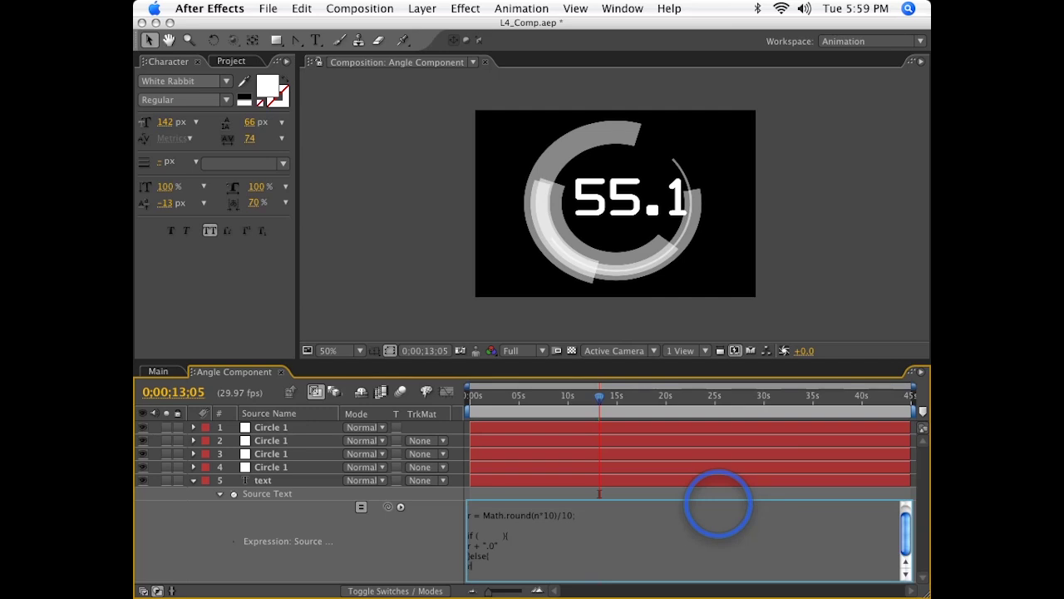
pyautogui.click(610, 546)
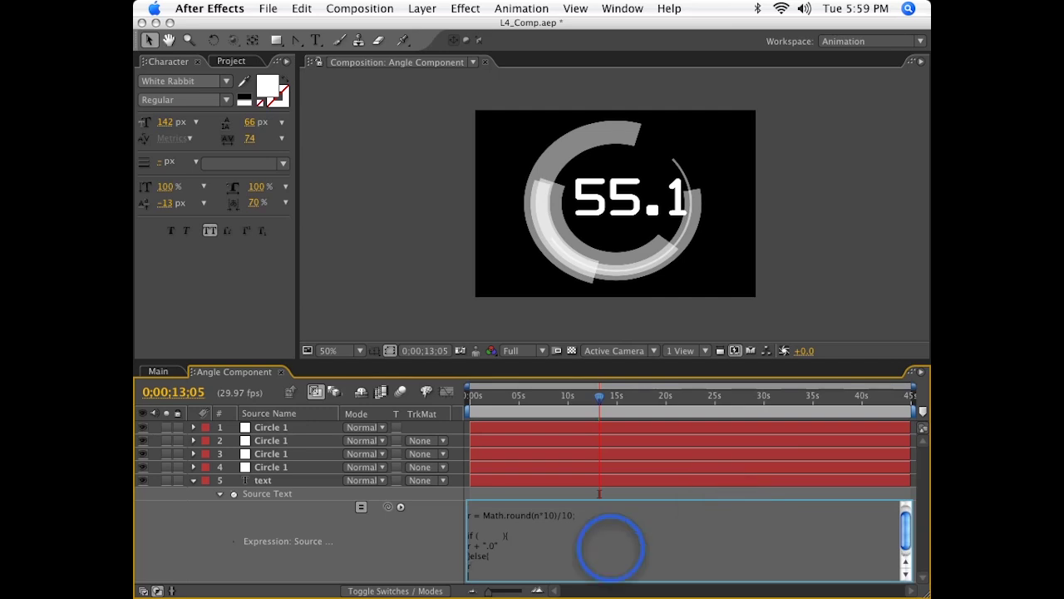
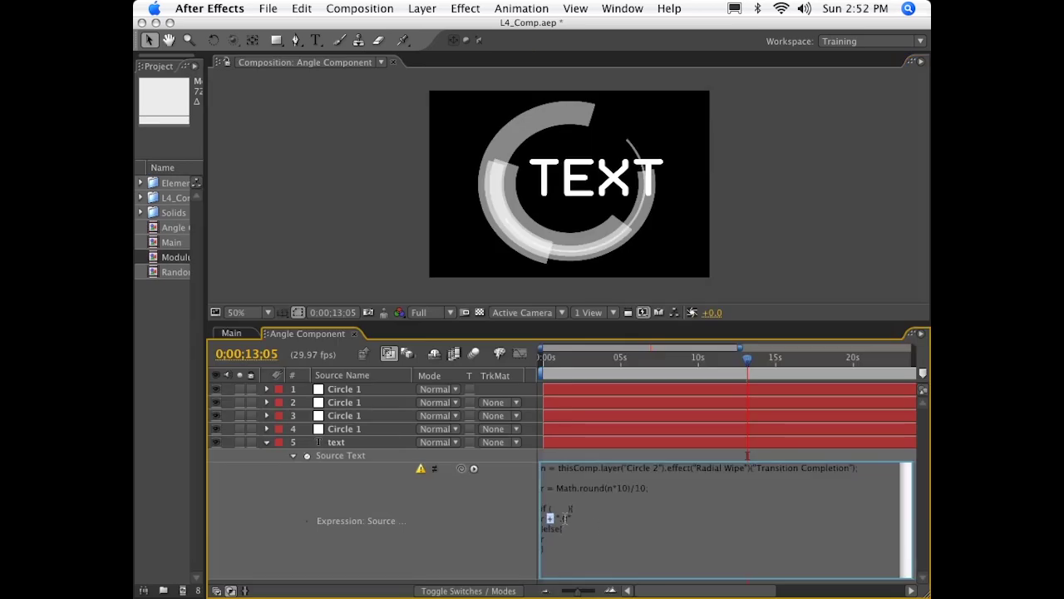
# Step: Enter r%1=0 as the condition of the if statement and try to apply the Source Text expression
pyautogui.click(569, 509)
pyautogui.moveTo(569, 508); pyautogui.dragTo(556, 508)
pyautogui.click(544, 488)
pyautogui.moveTo(573, 518)
pyautogui.mouseDown()
pyautogui.moveTo(555, 517)
pyautogui.moveTo(541, 538)
pyautogui.moveTo(558, 507)
pyautogui.mouseUp()
pyautogui.press('BackSpace')
pyautogui.write('=0')
pyautogui.moveTo(580, 526); pyautogui.dragTo(534, 519)
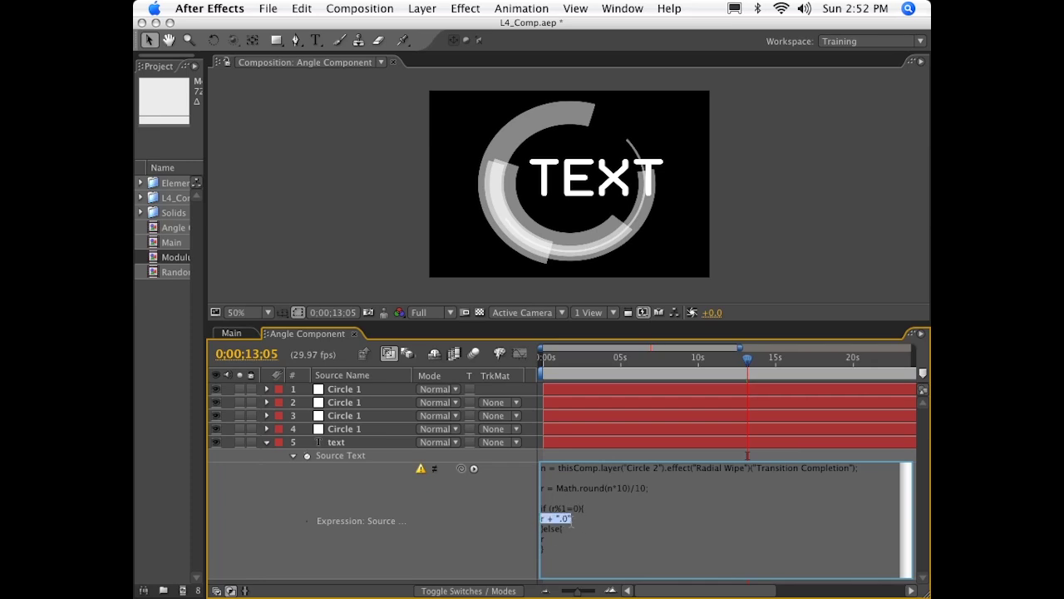
pyautogui.moveTo(568, 530); pyautogui.dragTo(531, 542)
pyautogui.moveTo(562, 547); pyautogui.dragTo(520, 511)
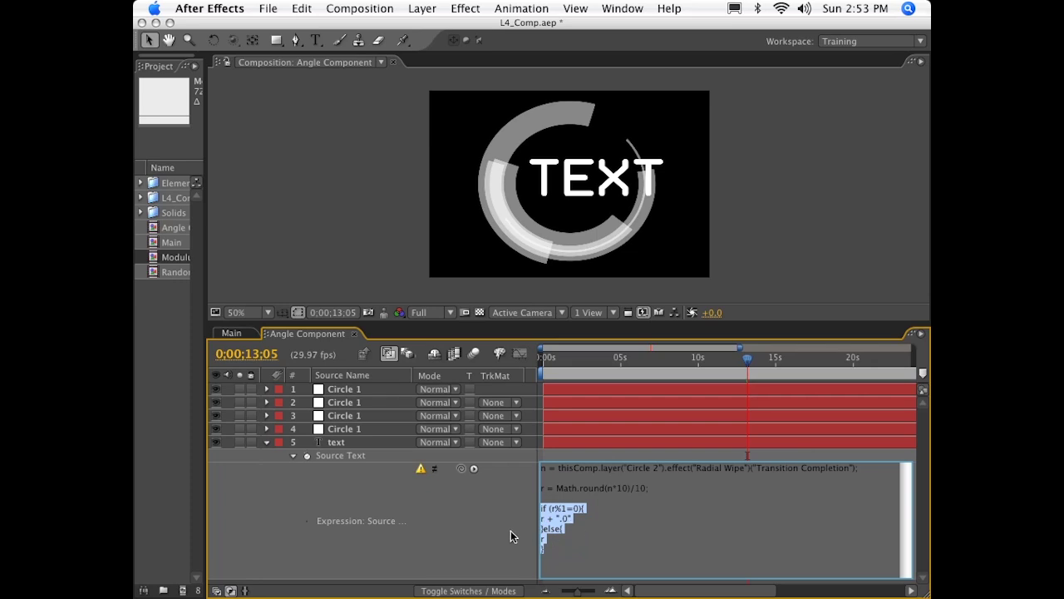
pyautogui.click(481, 522)
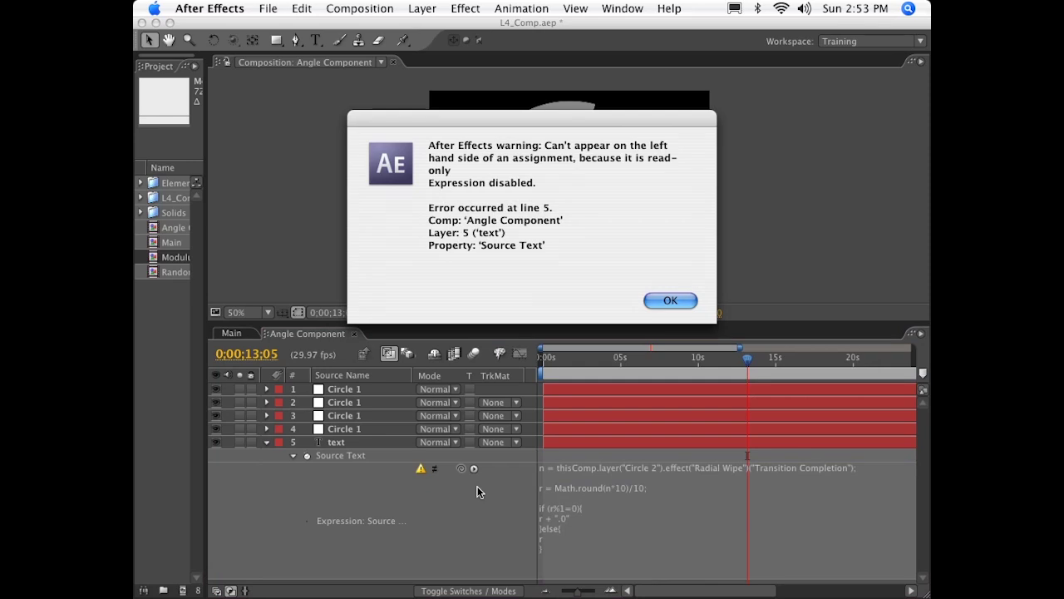
pyautogui.click(670, 299)
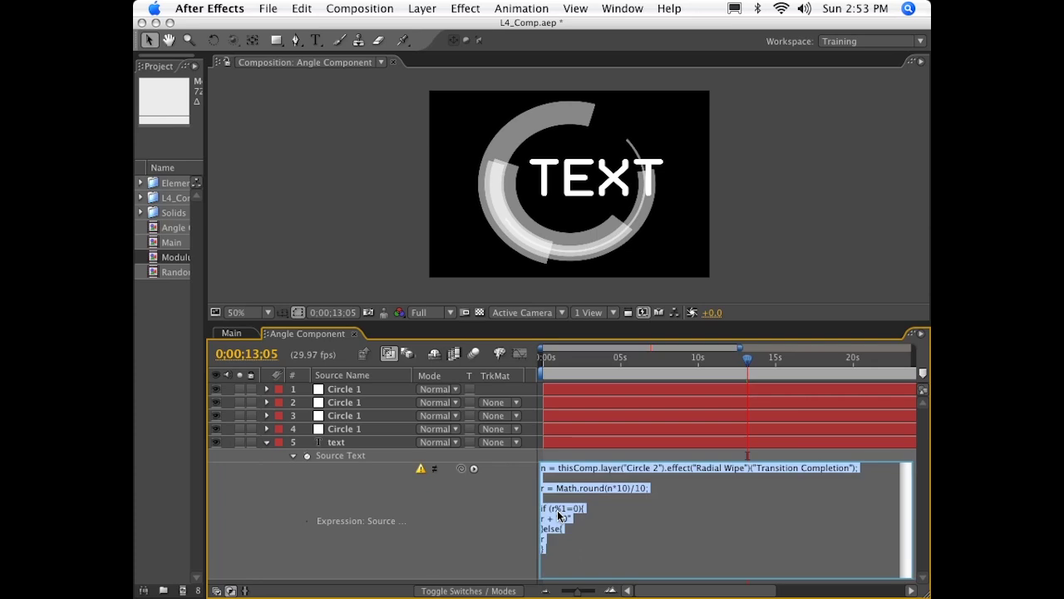
# Step: Correct the if condition to the comparison r%1==0 and apply the Source Text expression
pyautogui.click(558, 522)
pyautogui.click(553, 489)
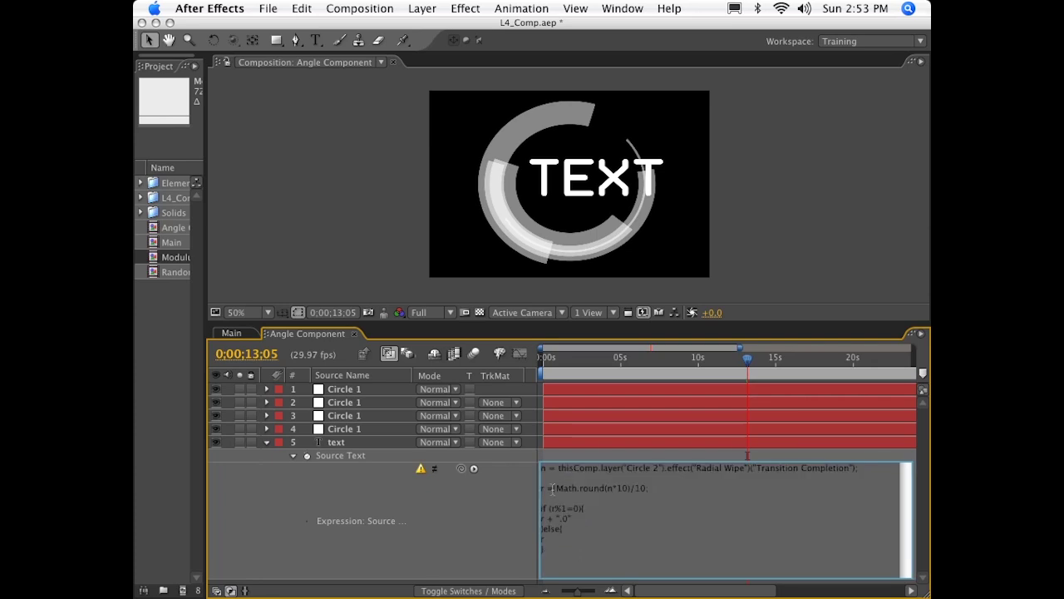
pyautogui.doubleClick(550, 488)
pyautogui.doubleClick(550, 468)
pyautogui.click(549, 509)
pyautogui.moveTo(551, 508); pyautogui.dragTo(566, 508)
pyautogui.click(579, 508)
pyautogui.doubleClick(552, 508)
pyautogui.click(574, 517)
pyautogui.moveTo(567, 509); pyautogui.dragTo(579, 509)
pyautogui.doubleClick(582, 508)
pyautogui.click(551, 508)
pyautogui.click(491, 519)
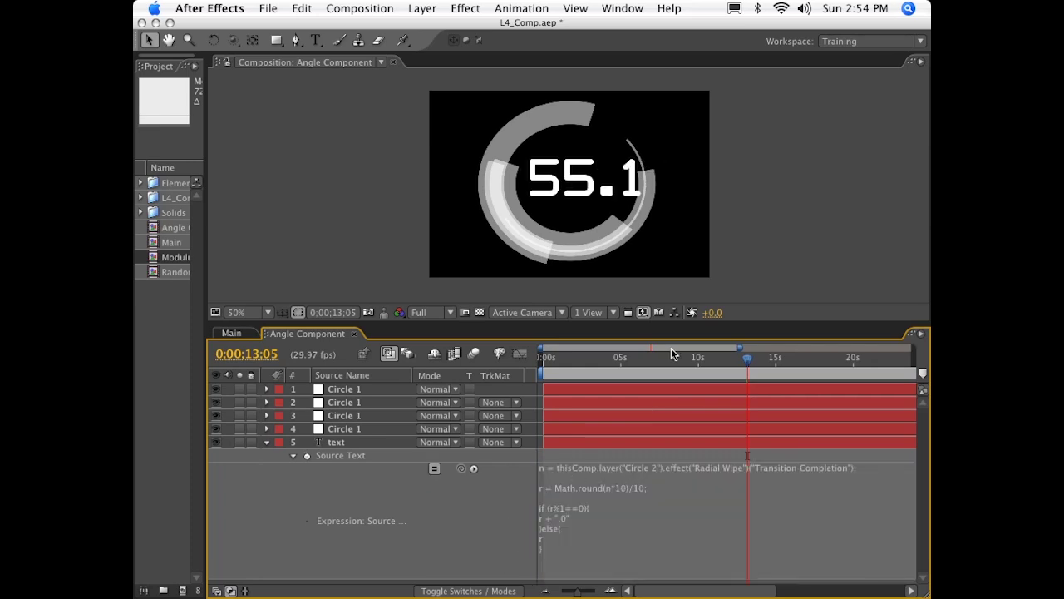
# Step: Check the number display frame by frame from 0;00;03;23 to 0;00;04;09 and review the expression's else branch
pyautogui.moveTo(598, 356); pyautogui.dragTo(601, 357)
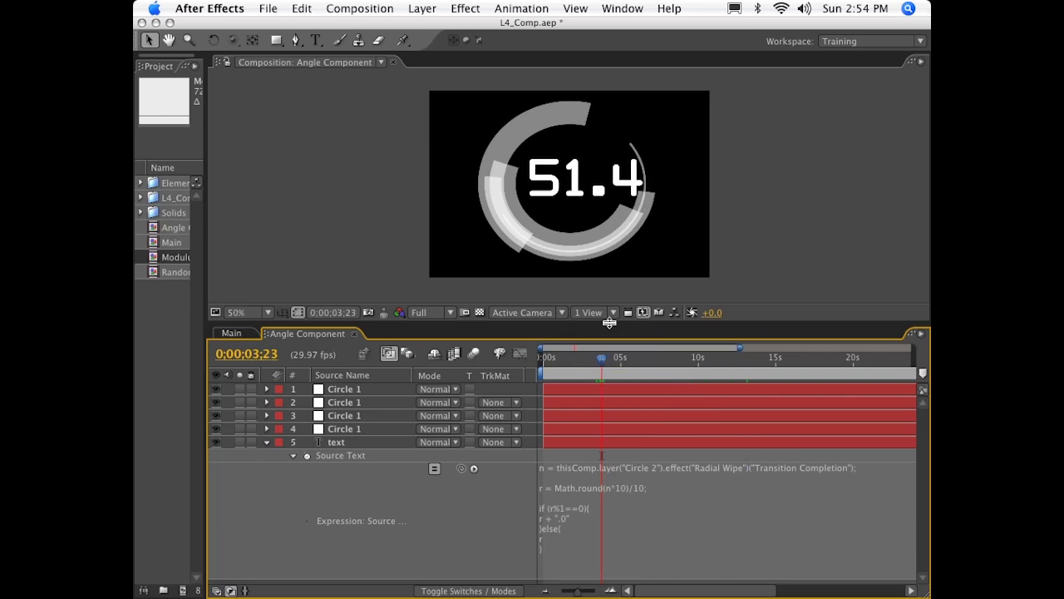
pyautogui.press('pagedown')
pyautogui.press('pagedown')
pyautogui.press('pagedown')
pyautogui.press('pagedown')
pyautogui.press('pagedown')
pyautogui.press('pagedown')
pyautogui.press('pagedown')
pyautogui.press('pagedown')
pyautogui.press('pagedown')
pyautogui.press('pagedown')
pyautogui.press('pagedown')
pyautogui.press('pagedown')
pyautogui.press('pagedown')
pyautogui.press('pagedown')
pyautogui.press('pagedown')
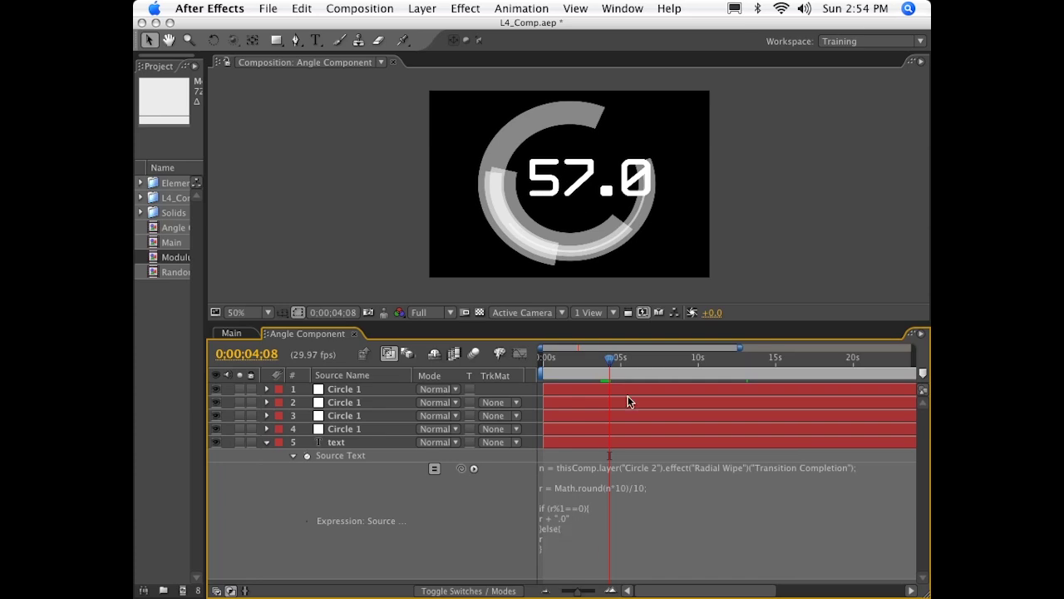
pyautogui.press('pagedown')
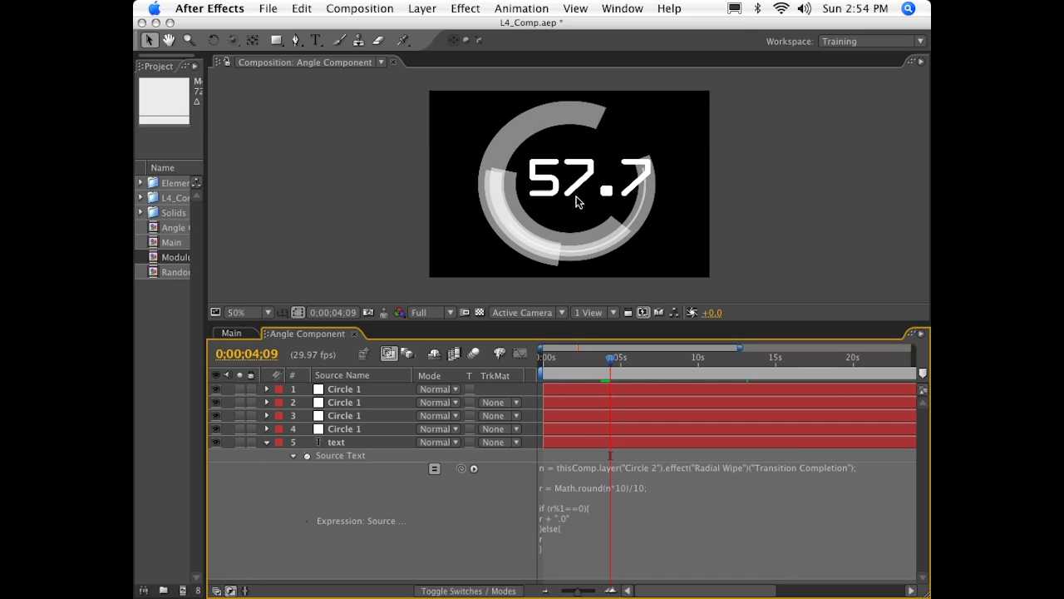
pyautogui.click(547, 547)
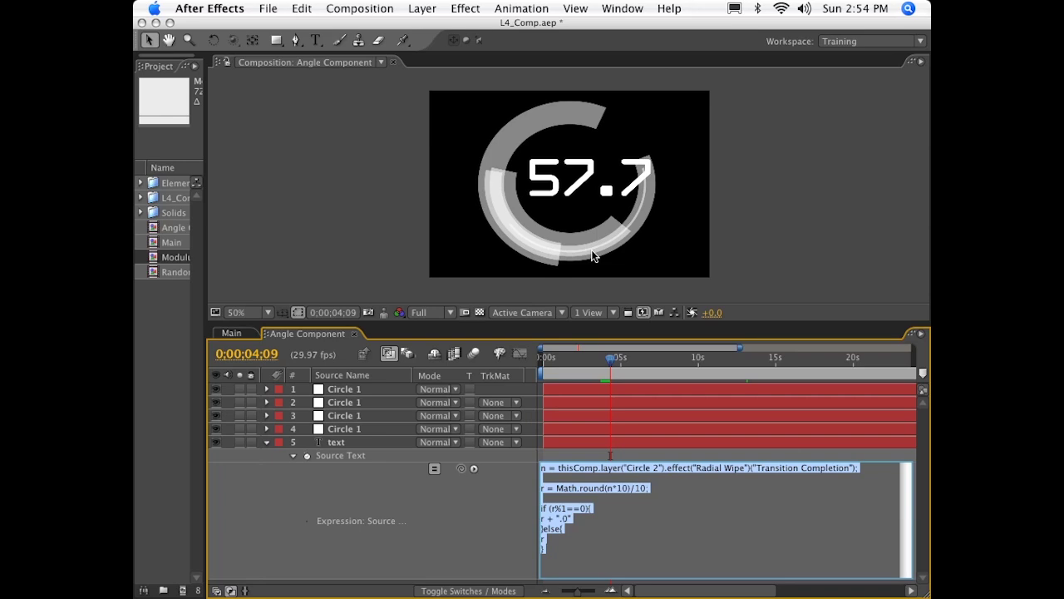
pyautogui.click(560, 543)
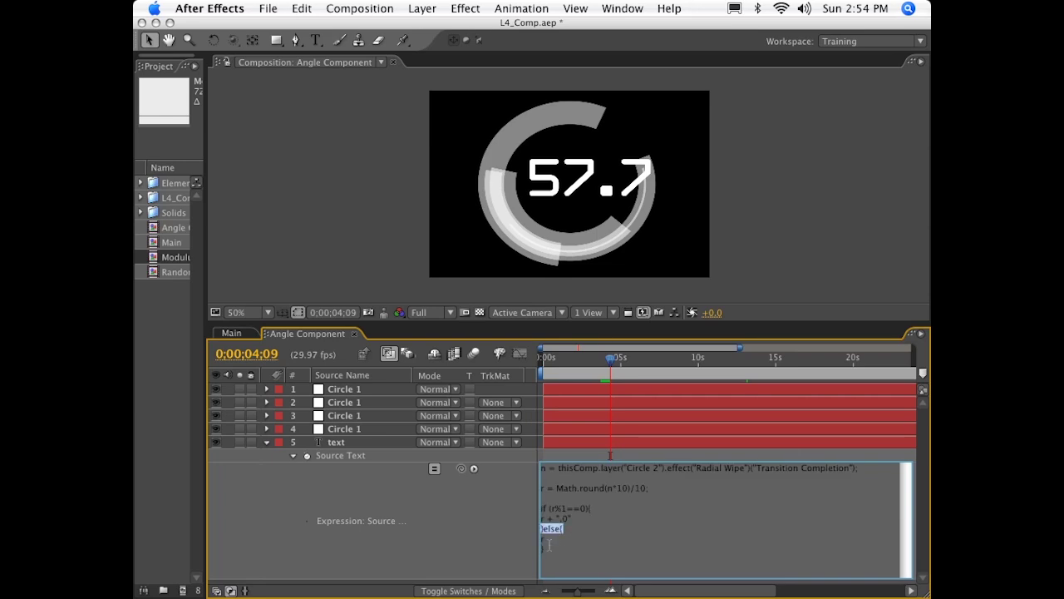
pyautogui.moveTo(551, 539); pyautogui.dragTo(530, 539)
pyautogui.click(516, 532)
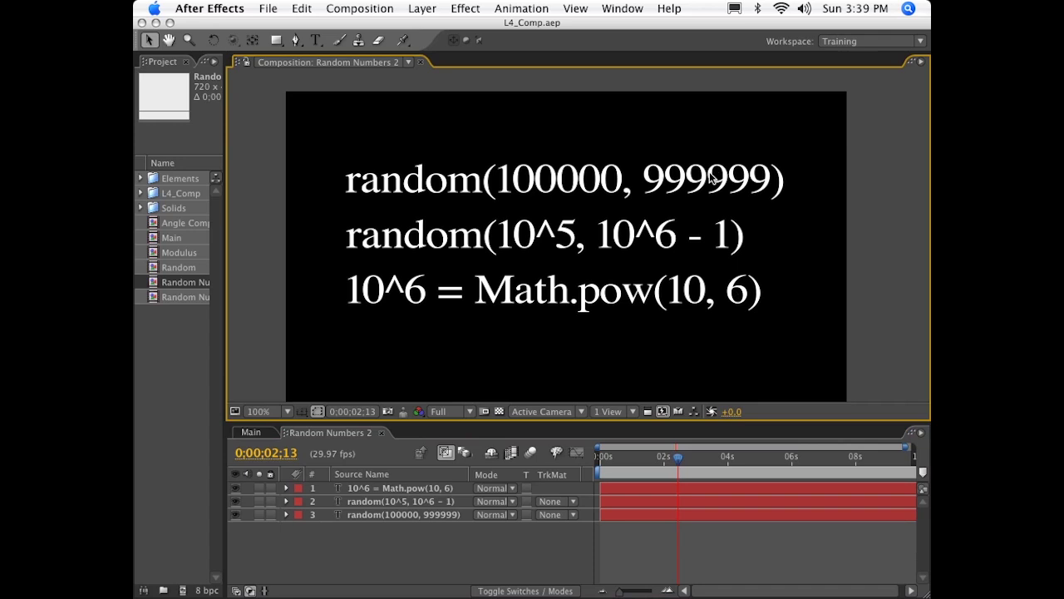
# Step: Move all three text layers in Random Numbers 2 down to free space above them, leaving them deselected
pyautogui.press('super+a')
pyautogui.moveTo(696, 170); pyautogui.dragTo(697, 248)
pyautogui.click(712, 207)
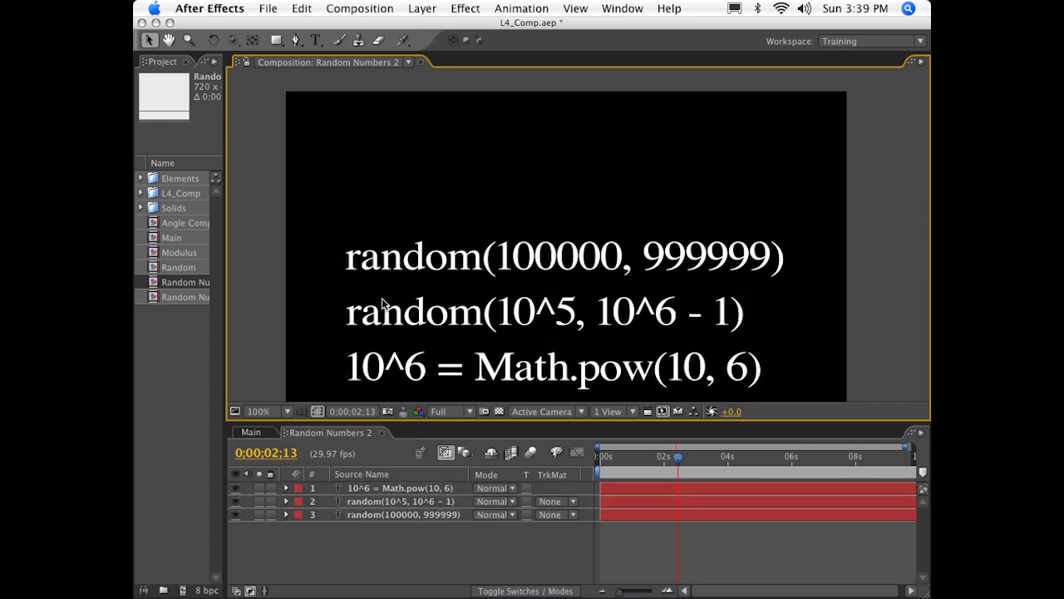
# Step: Create a text layer reading "numbers" above the three formulas and position it near the composition's upper edge
pyautogui.click(315, 40)
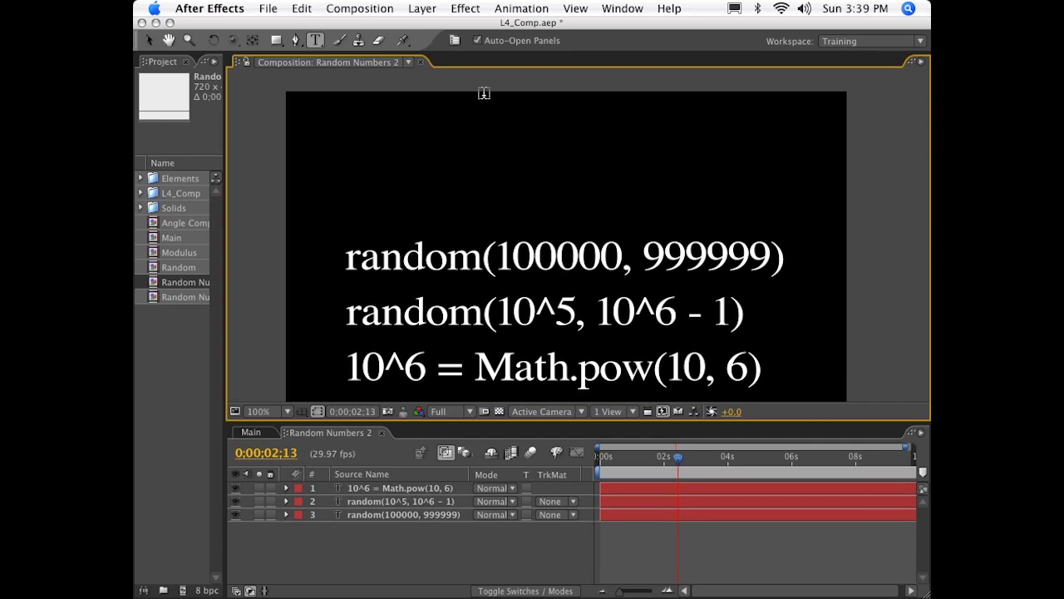
pyautogui.press('super+6')
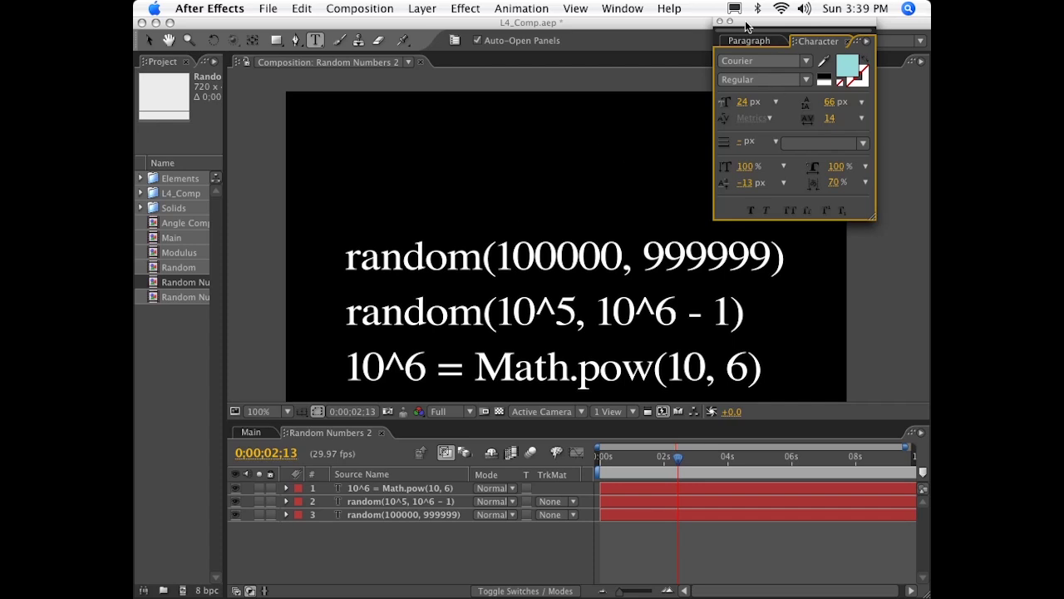
pyautogui.click(720, 21)
pyautogui.click(492, 135)
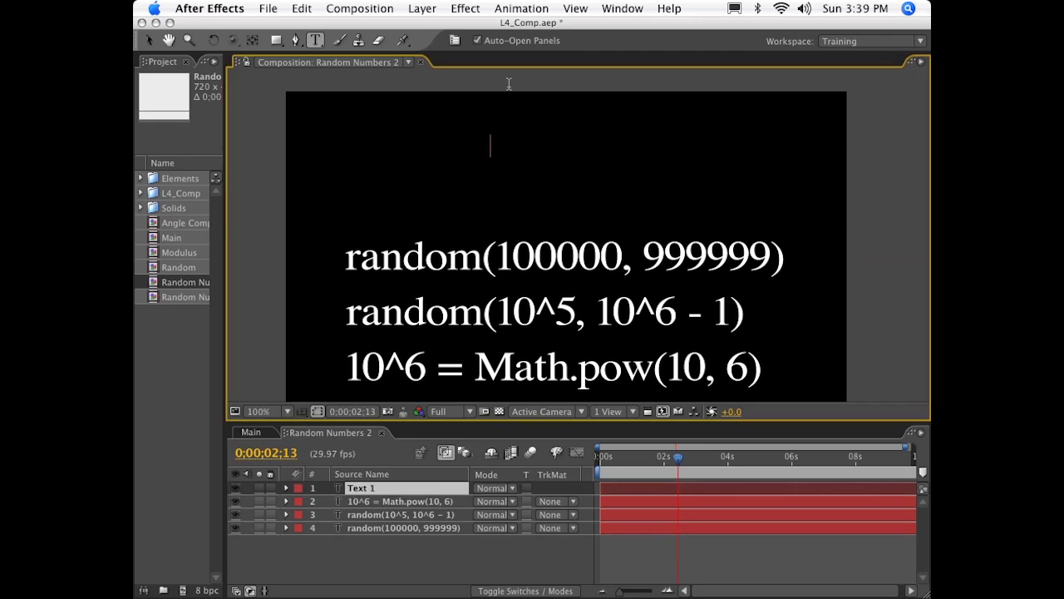
pyautogui.write('numberxs')
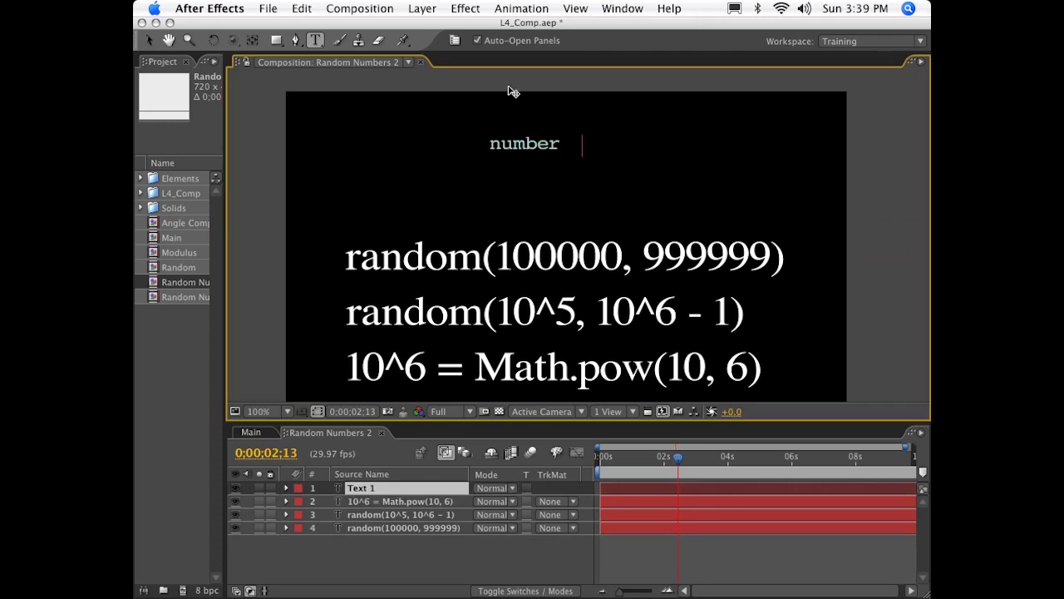
pyautogui.press('BackSpace')
pyautogui.press('BackSpace')
pyautogui.write('s')
pyautogui.press('KP_Enter')
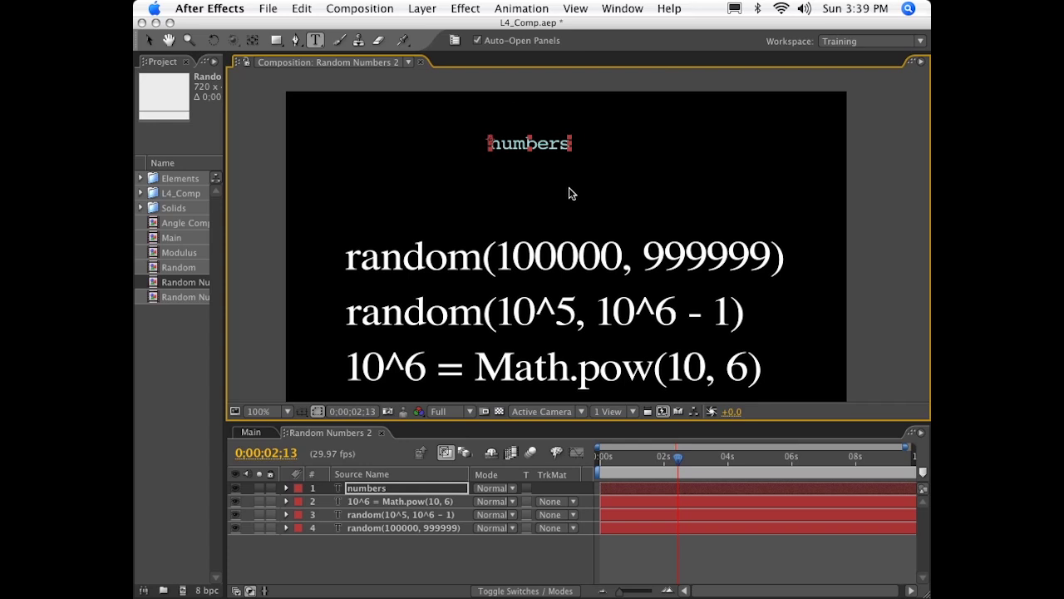
pyautogui.press('v')
pyautogui.moveTo(553, 147); pyautogui.dragTo(630, 134)
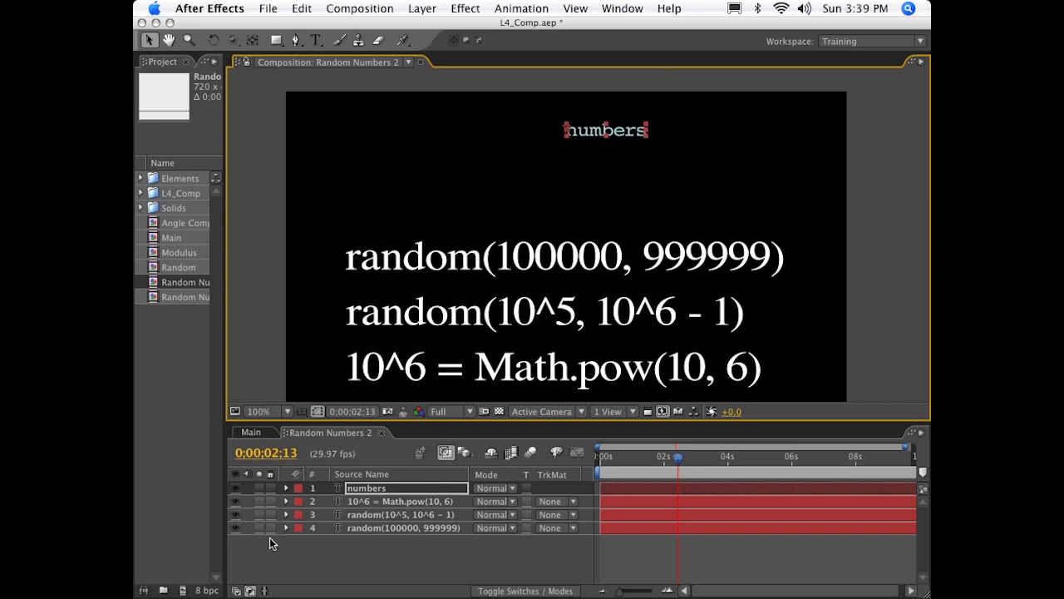
# Step: Reveal the text properties of the numbers layer and enable an expression on its Source Text
pyautogui.click(286, 488)
pyautogui.click(299, 501)
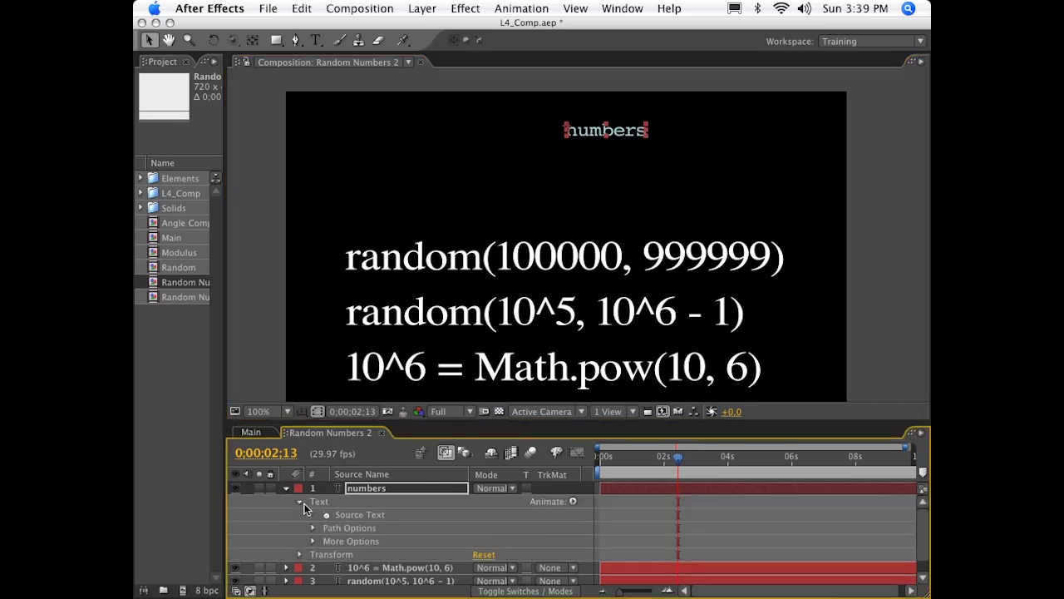
pyautogui.keyDown('alt'); pyautogui.click(326, 514); pyautogui.keyUp('alt')
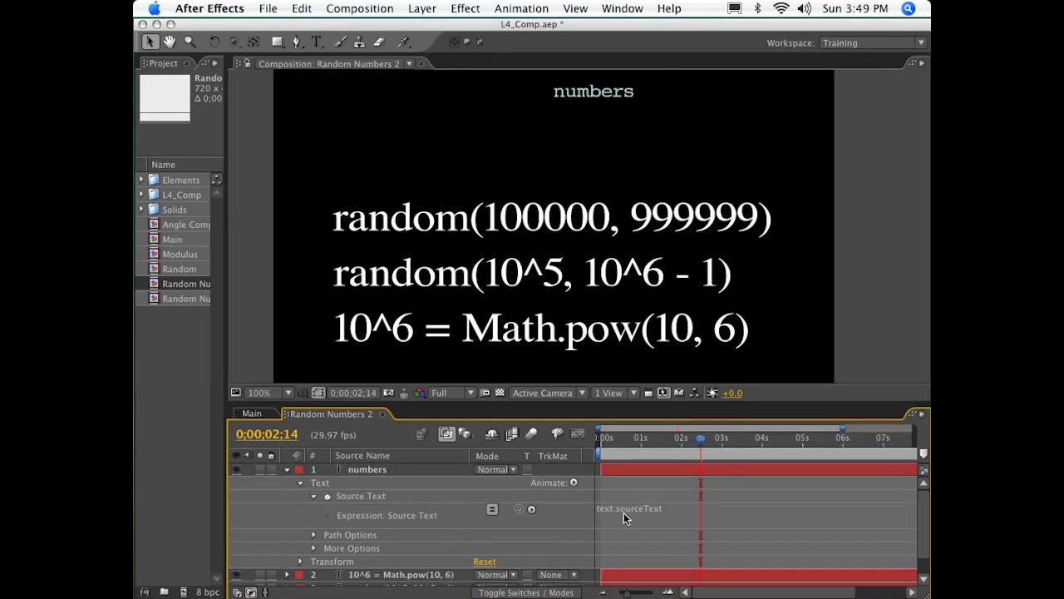
# Step: Maximize the timeline, enlarge the numbers layer's Source Text expression field and replace its default expression with "length = 6;"
pyautogui.press('`')
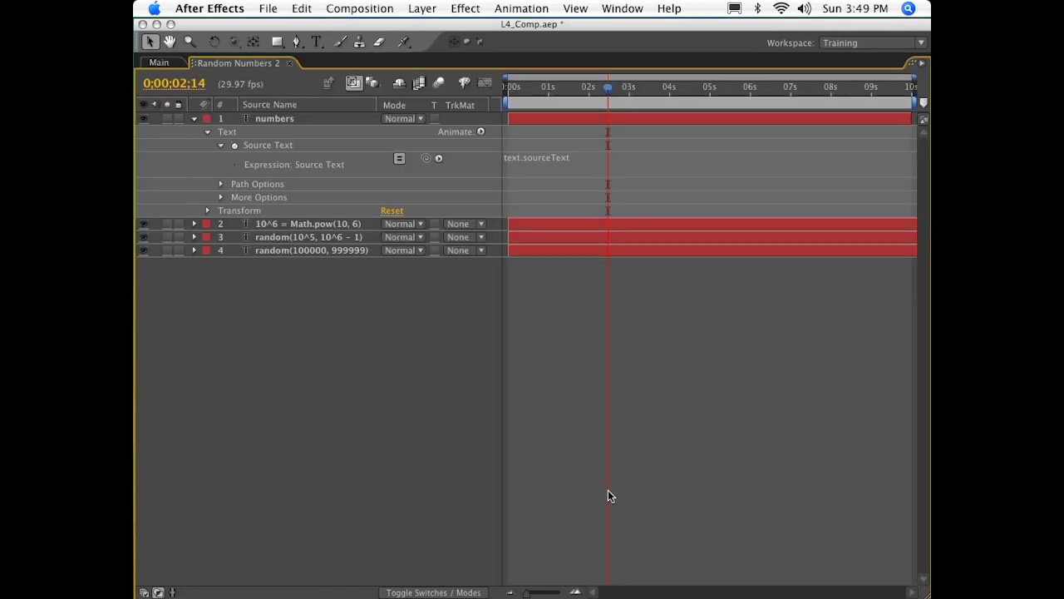
pyautogui.click(551, 157)
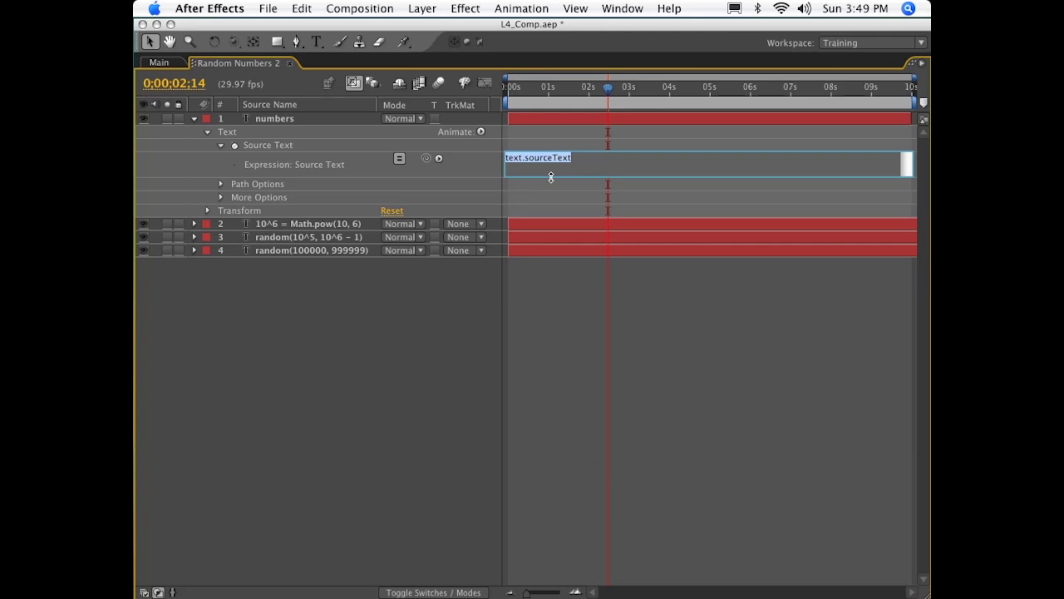
pyautogui.moveTo(550, 174); pyautogui.dragTo(540, 341)
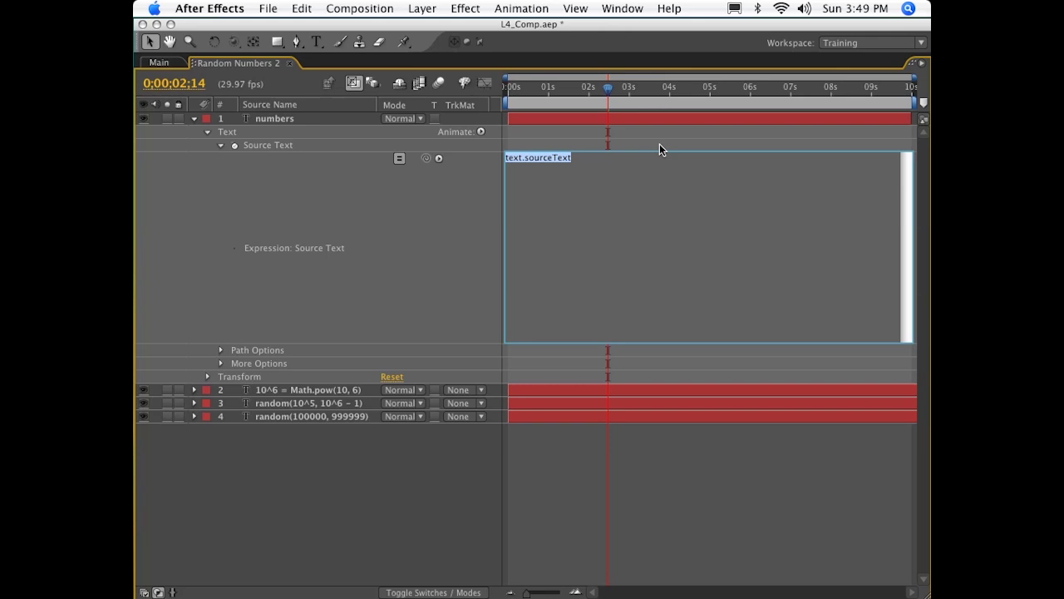
pyautogui.press('BackSpace')
pyautogui.write('Mength')
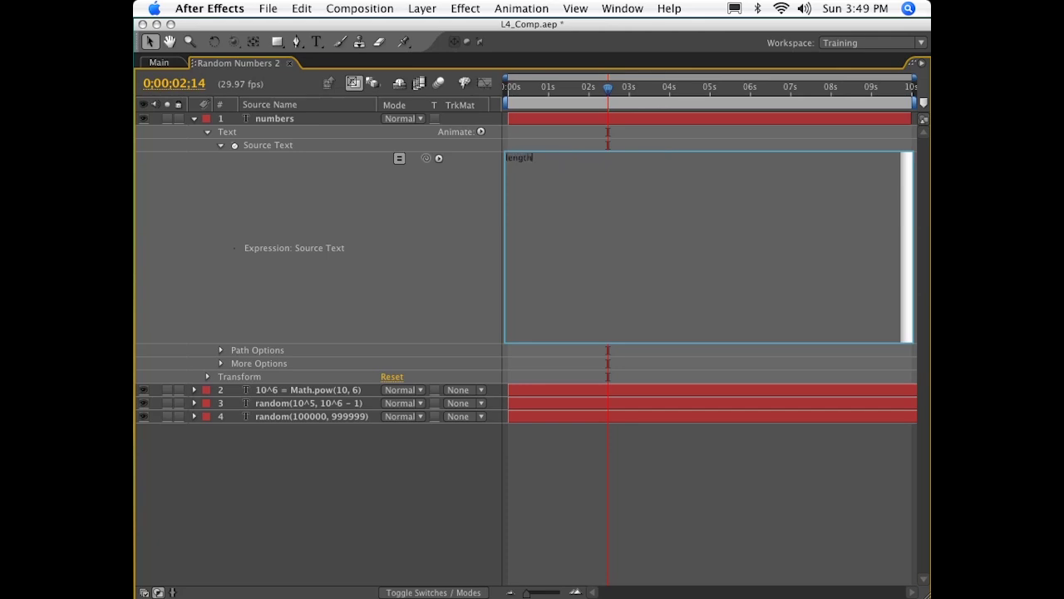
pyautogui.write(' = 6;')
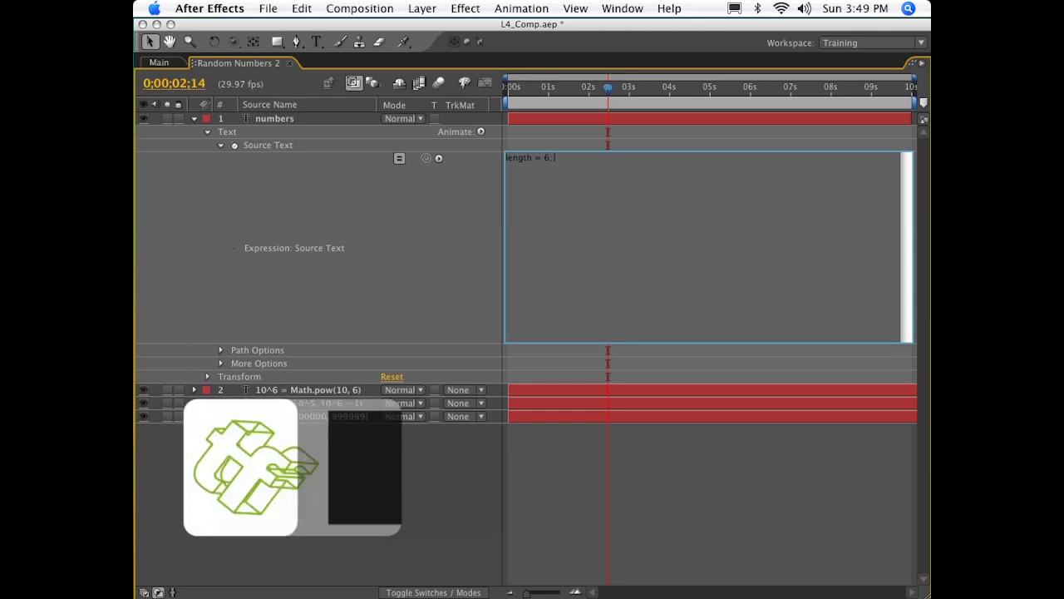
# Step: Add the comment "//length of random number" after the length variable on the same line of the expression
pyautogui.write(' //')
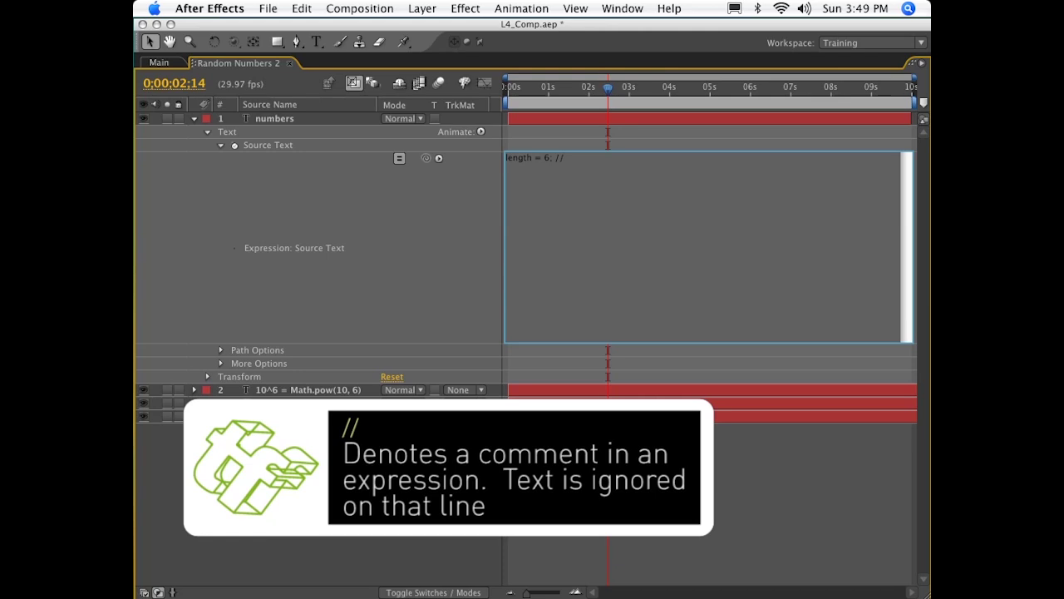
pyautogui.write('lengt')
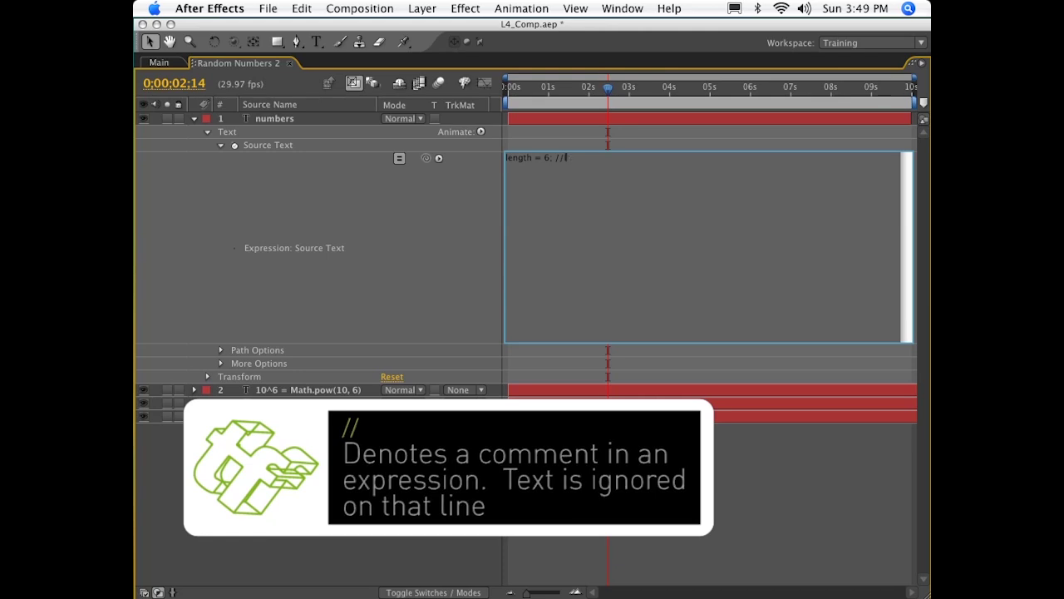
pyautogui.write('h of ra')
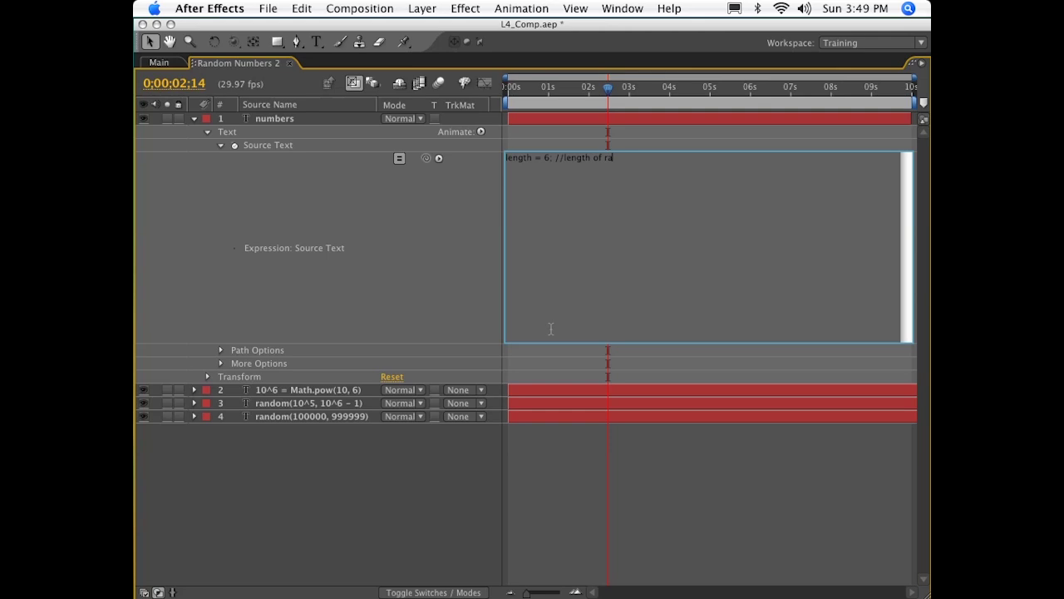
pyautogui.write('ndom number')
pyautogui.moveTo(564, 157); pyautogui.dragTo(628, 172)
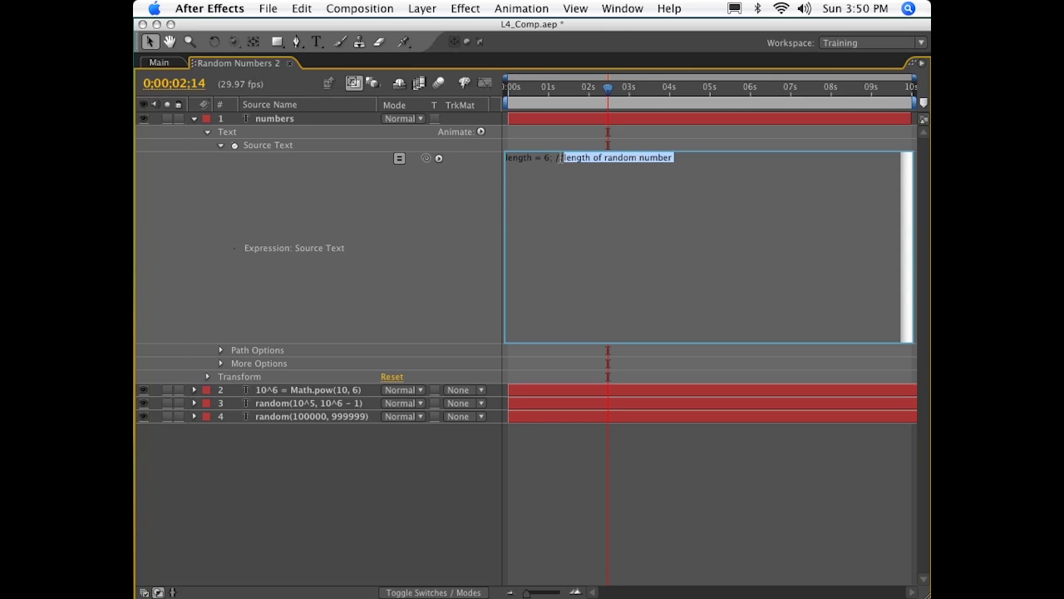
pyautogui.click(563, 157)
pyautogui.moveTo(565, 157); pyautogui.dragTo(714, 164)
pyautogui.click(714, 163)
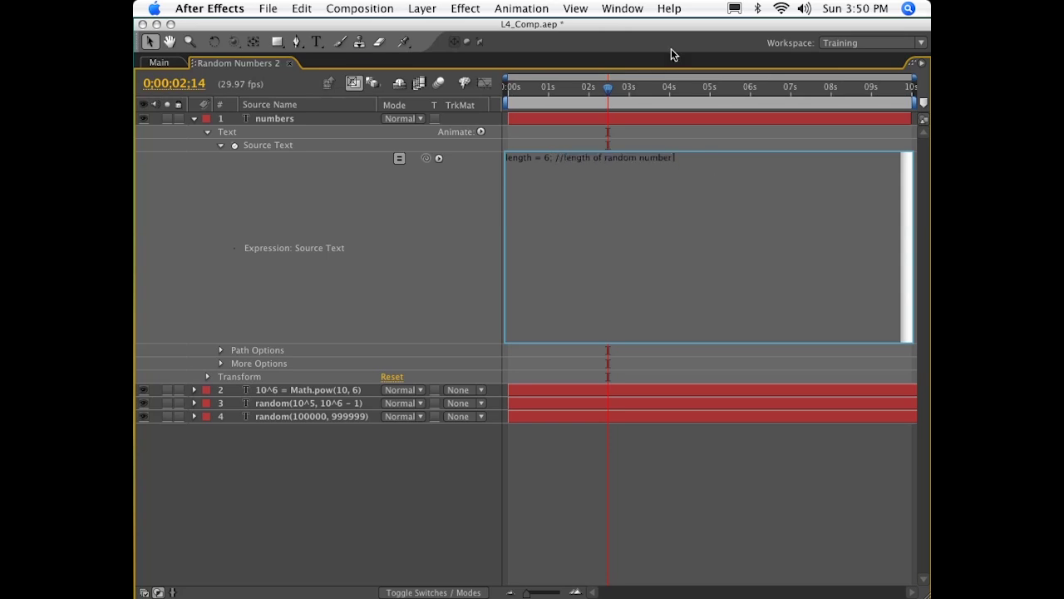
# Step: Below a blank line, add unfilled "start =" and "end =" lines, followed after another blank line by "random(start, end)"
pyautogui.press('BackSpace')
pyautogui.press('Return')
pyautogui.press('Return')
pyautogui.write('start =')
pyautogui.press('Return')
pyautogui.write('end =  random(start, end')
pyautogui.moveTo(550, 188); pyautogui.dragTo(482, 178)
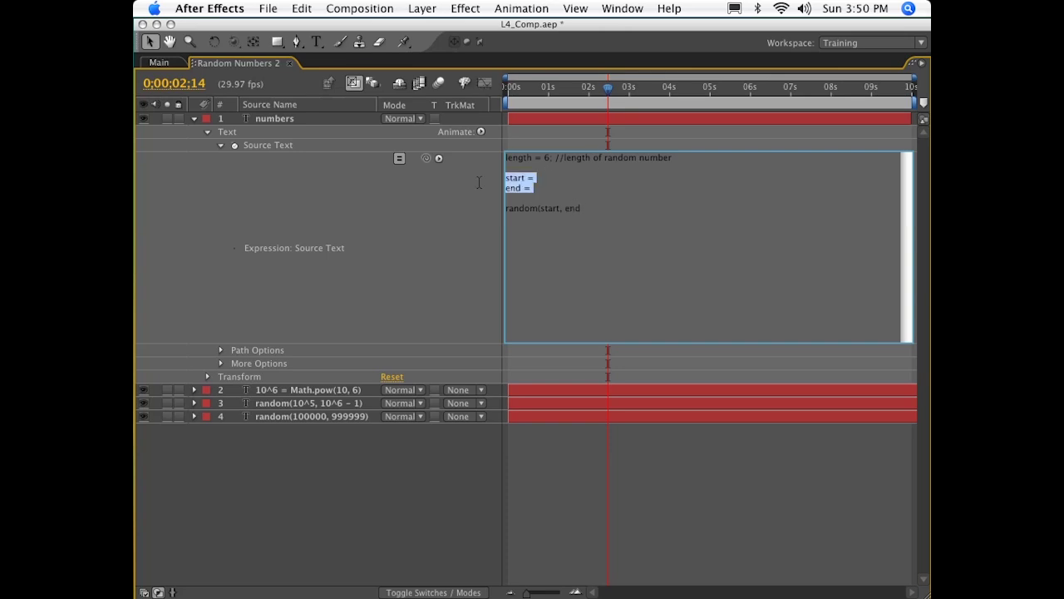
pyautogui.click(612, 214)
pyautogui.write(')')
# Step: Wrap the random(start, end) call in Math.round( ) on the expression's last line
pyautogui.moveTo(592, 214); pyautogui.dragTo(504, 213)
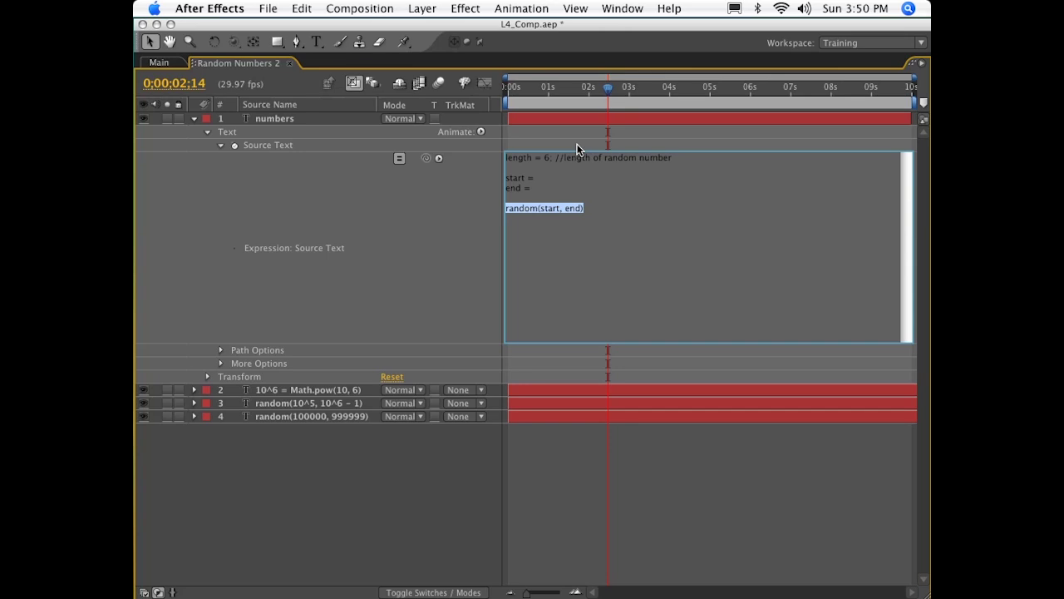
pyautogui.press('Left')
pyautogui.write('M')
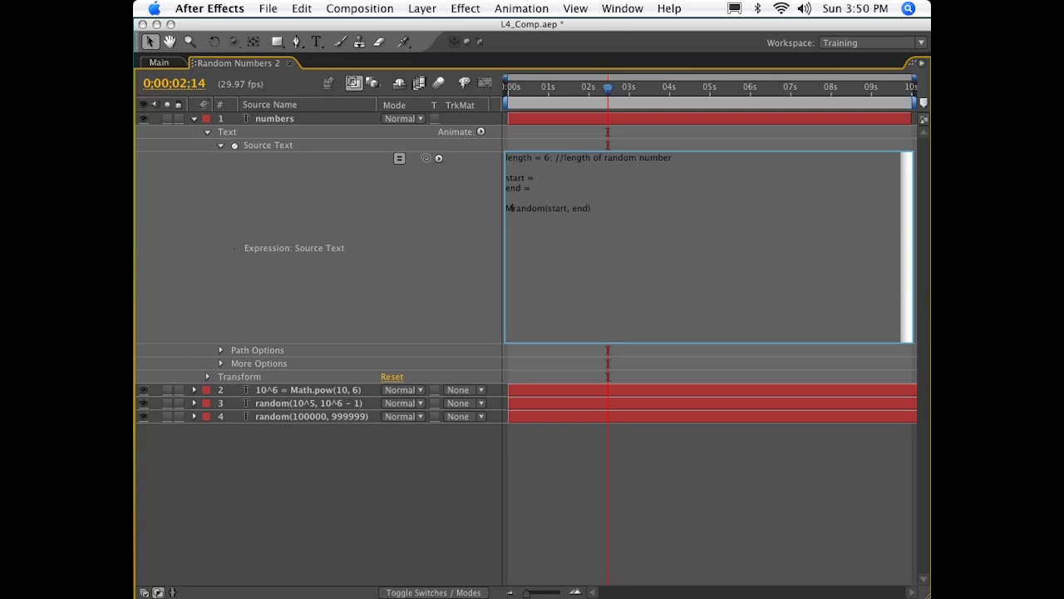
pyautogui.write('ath.round(')
pyautogui.write('))')
pyautogui.moveTo(552, 209)
pyautogui.mouseDown()
pyautogui.moveTo(496, 212)
pyautogui.moveTo(553, 217)
pyautogui.mouseUp()
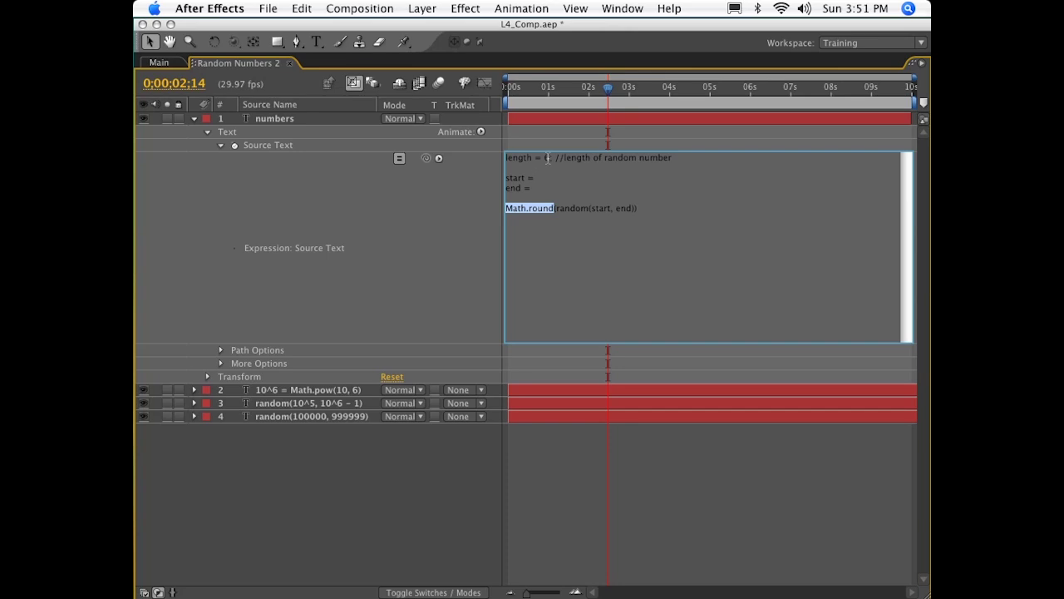
# Step: Replace round with floor so the last line reads "Math.floor(random(start, end))"
pyautogui.doubleClick(548, 157)
pyautogui.doubleClick(540, 208)
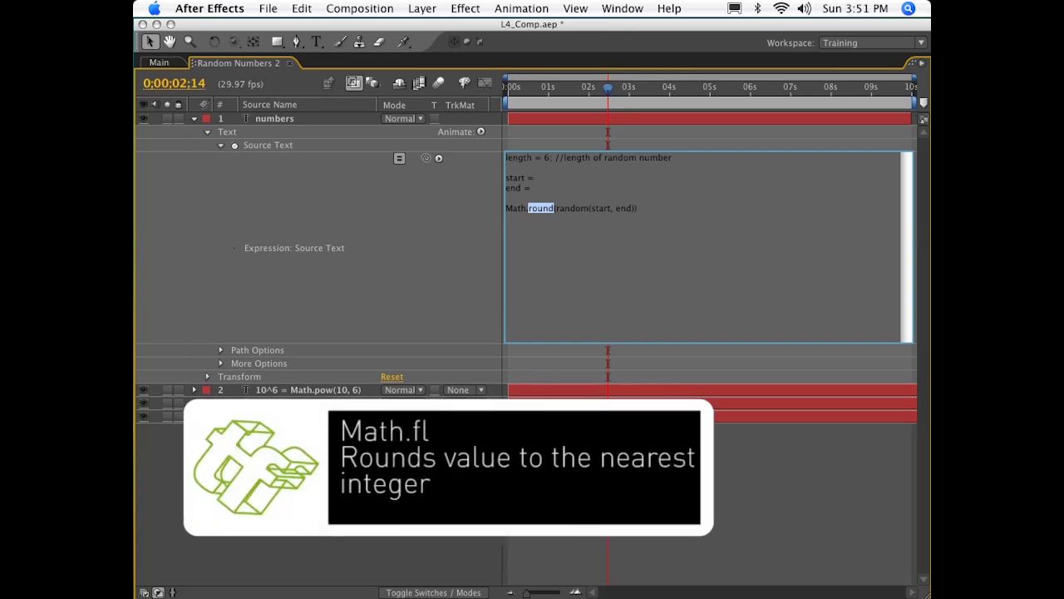
pyautogui.write('floor')
pyautogui.moveTo(554, 208); pyautogui.dragTo(634, 209)
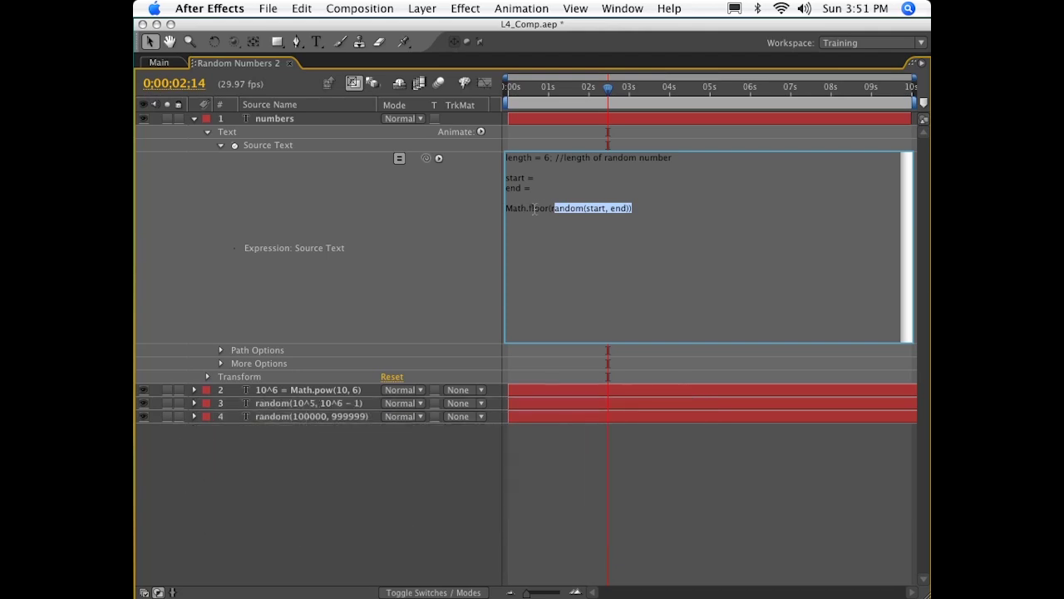
pyautogui.click(551, 208)
pyautogui.moveTo(551, 208); pyautogui.dragTo(506, 209)
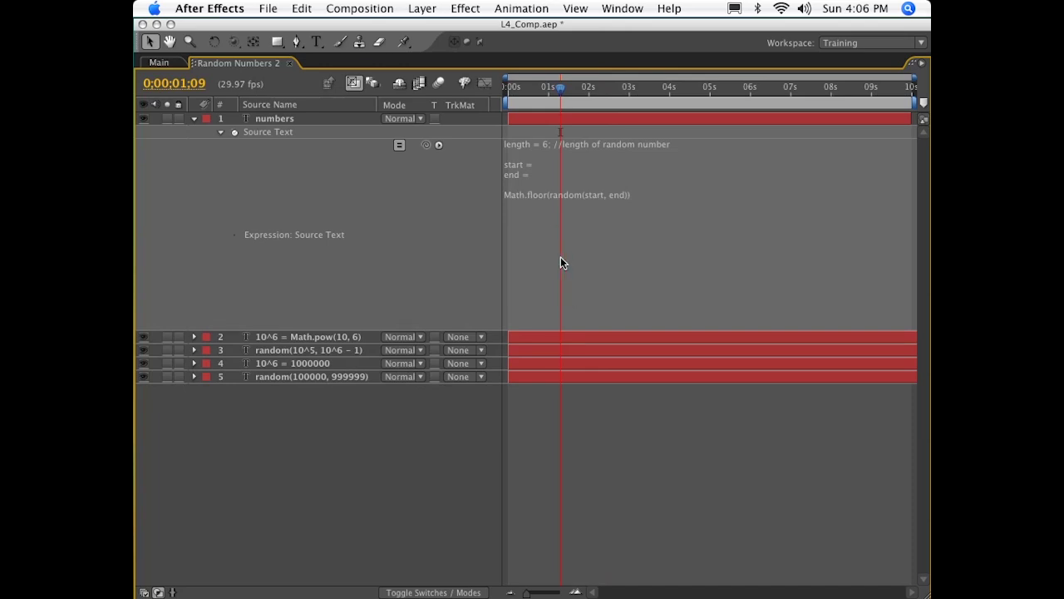
# Step: Restore the full panel layout and reopen the numbers expression with the text cursor after "start ="
pyautogui.press('`')
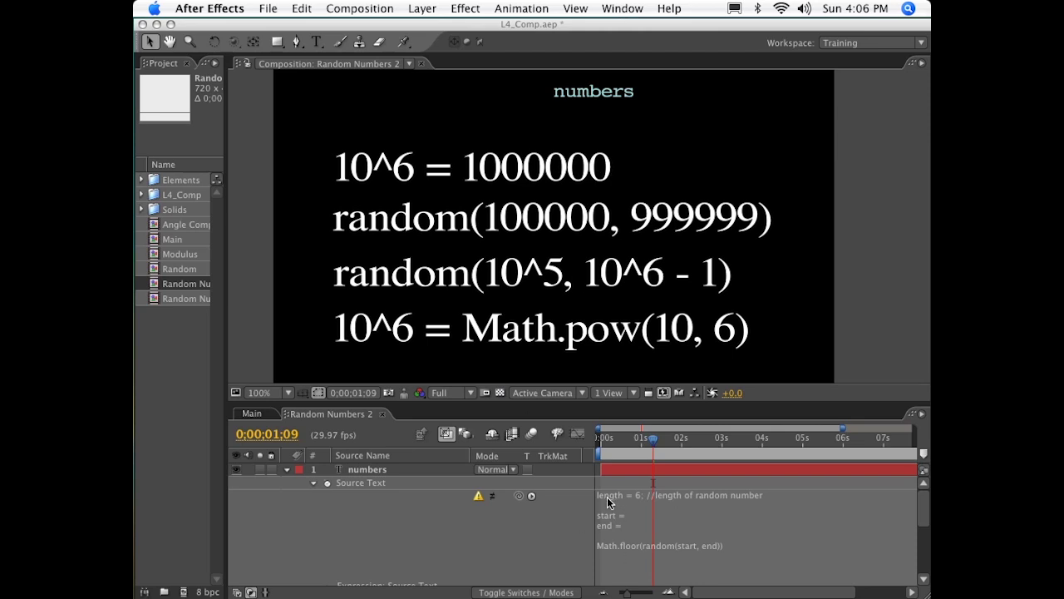
pyautogui.click(640, 499)
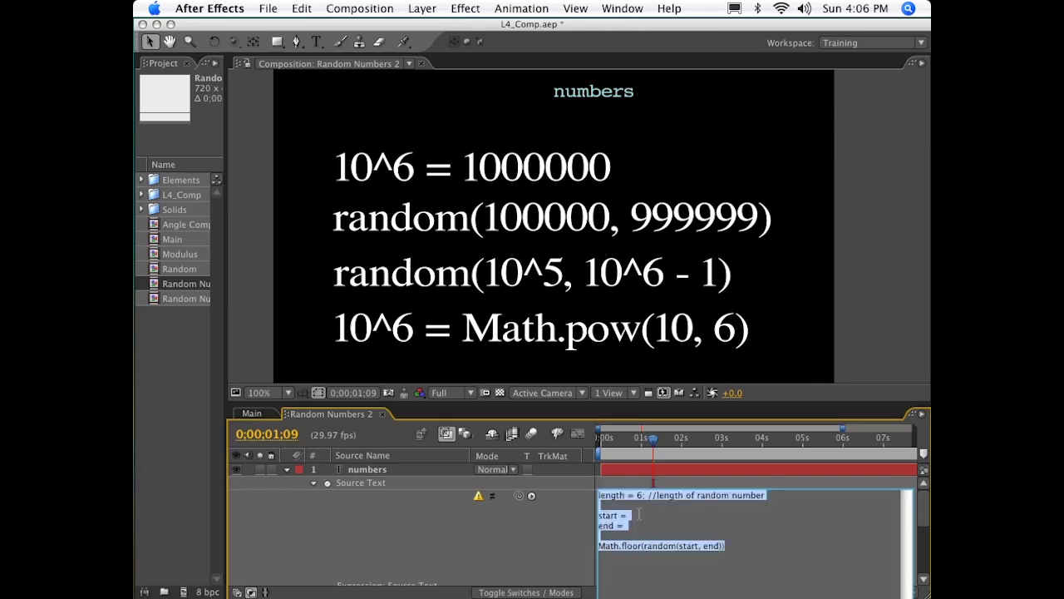
pyautogui.click(631, 515)
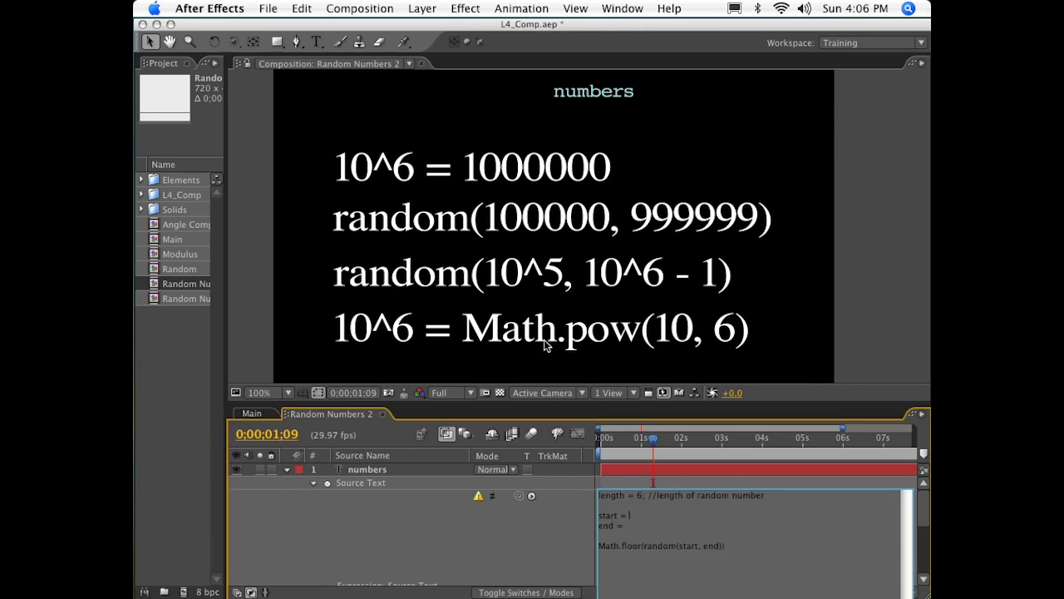